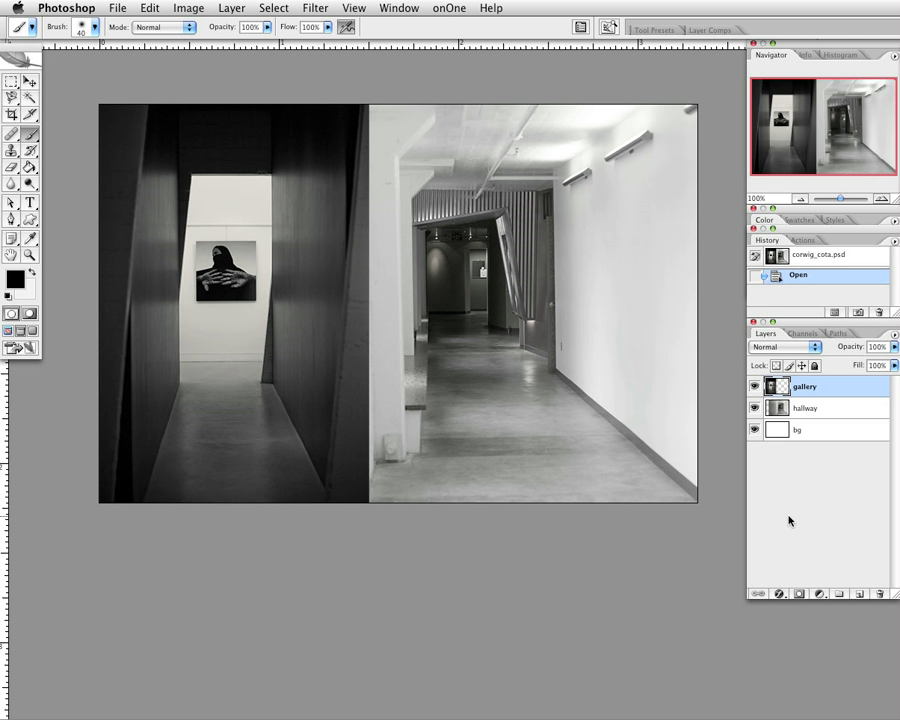
- Try a Color Balance layer with midtones pushed toward cyan, then discard it
left_click(820, 594)
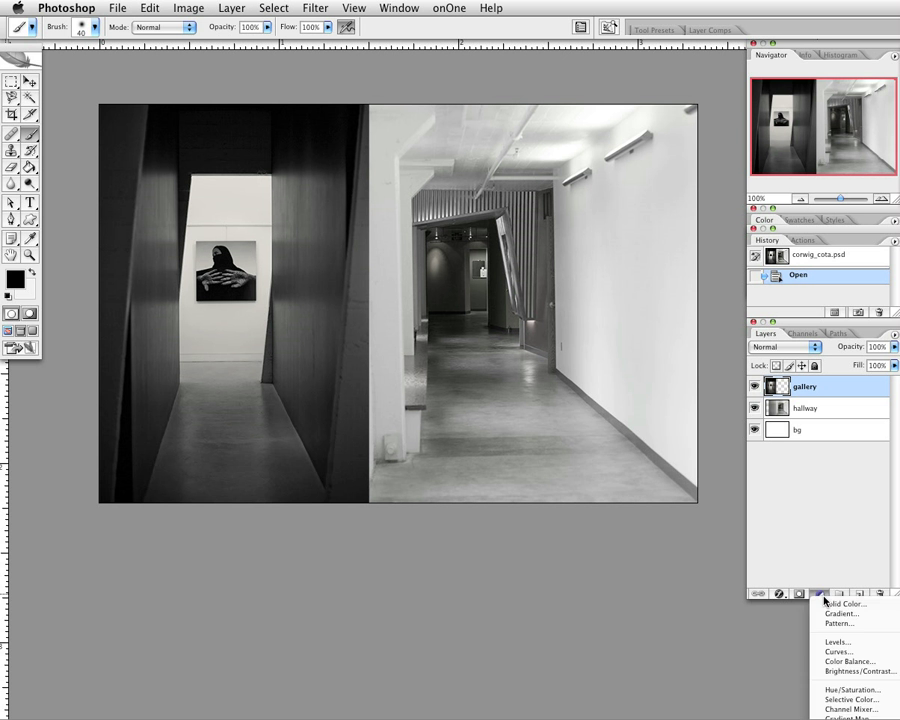
left_click(842, 662)
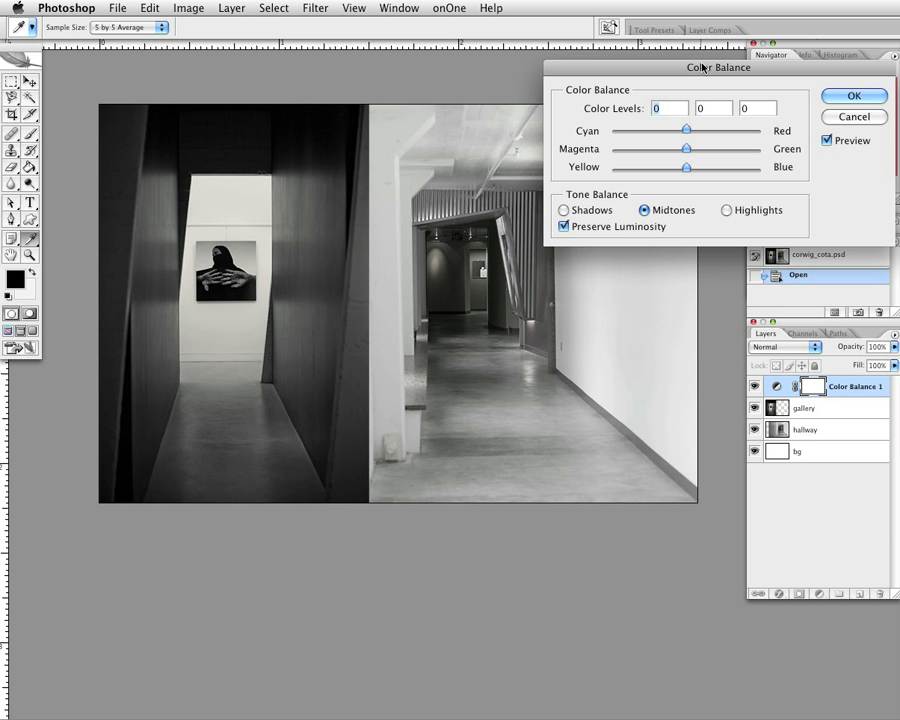
left_click_drag(702, 67, 696, 36)
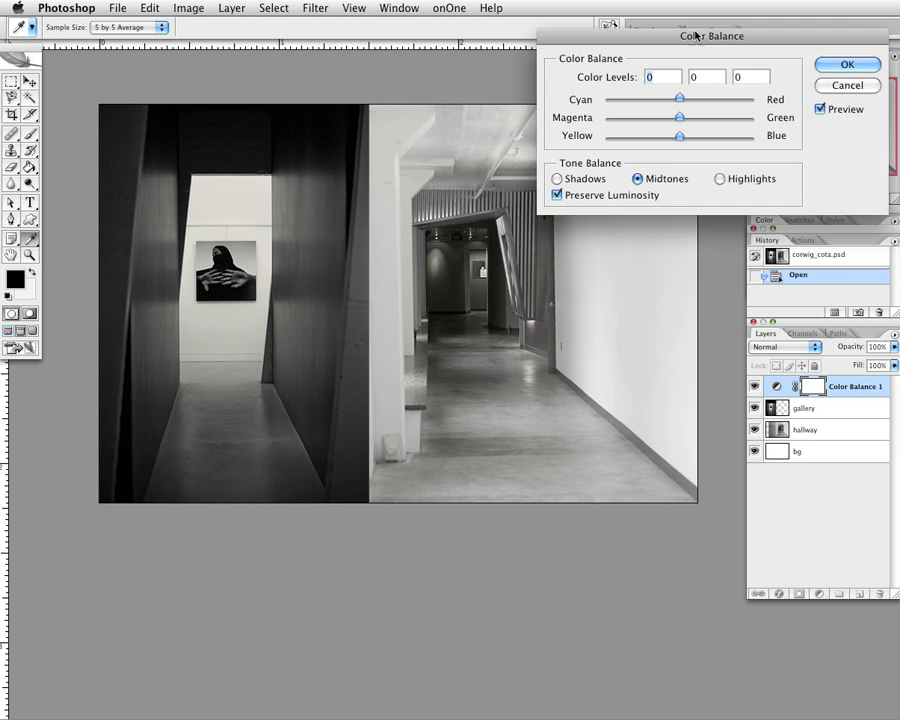
left_click_drag(680, 99, 672, 100)
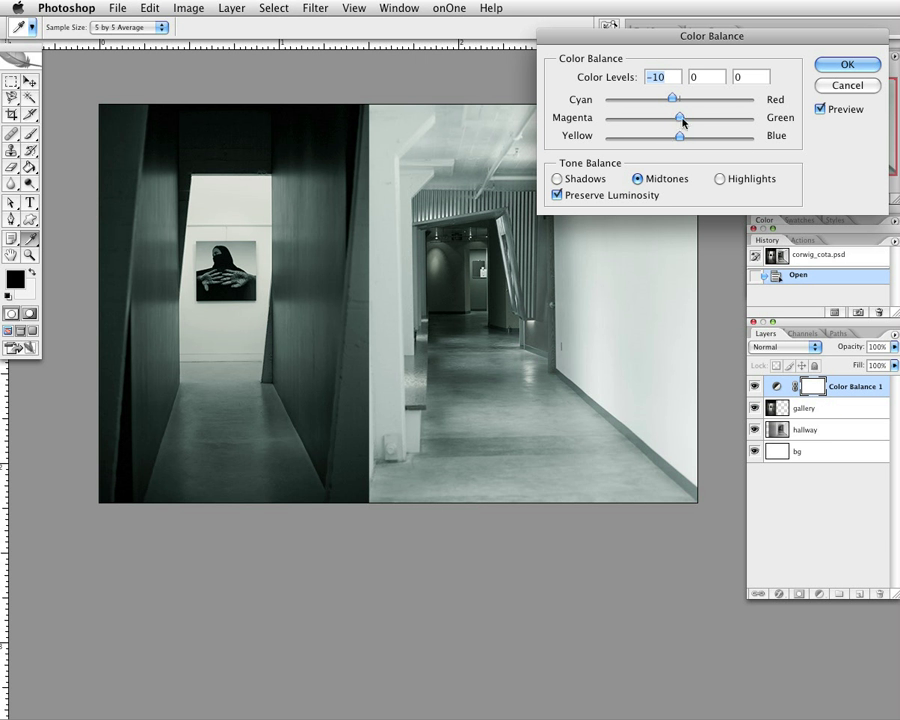
left_click(878, 87)
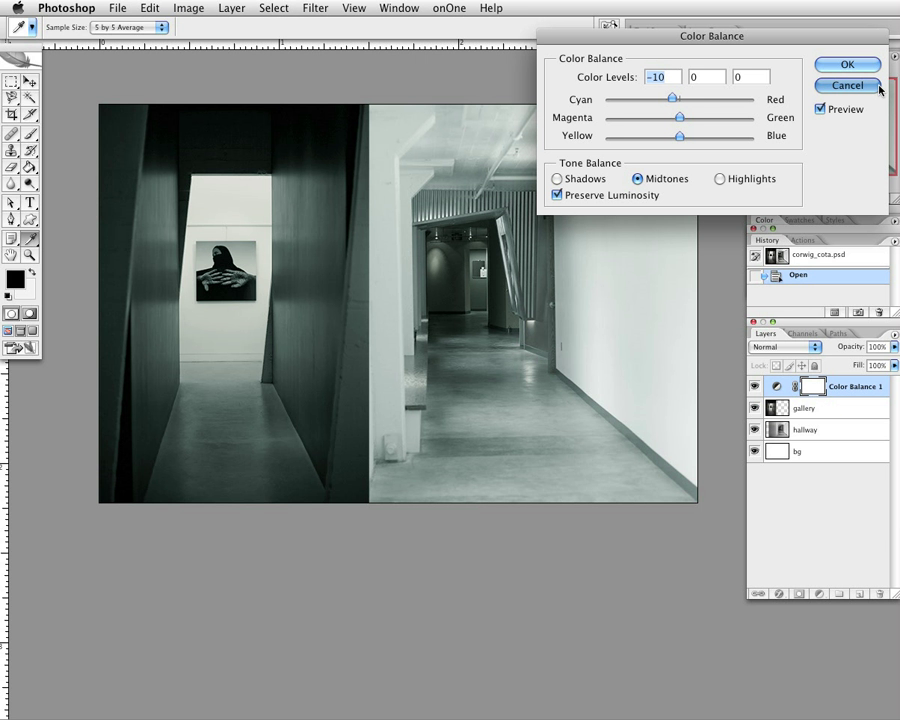
- Add a Curves layer, pull the Red channel curve down for cyan, then reset it
left_click(819, 595)
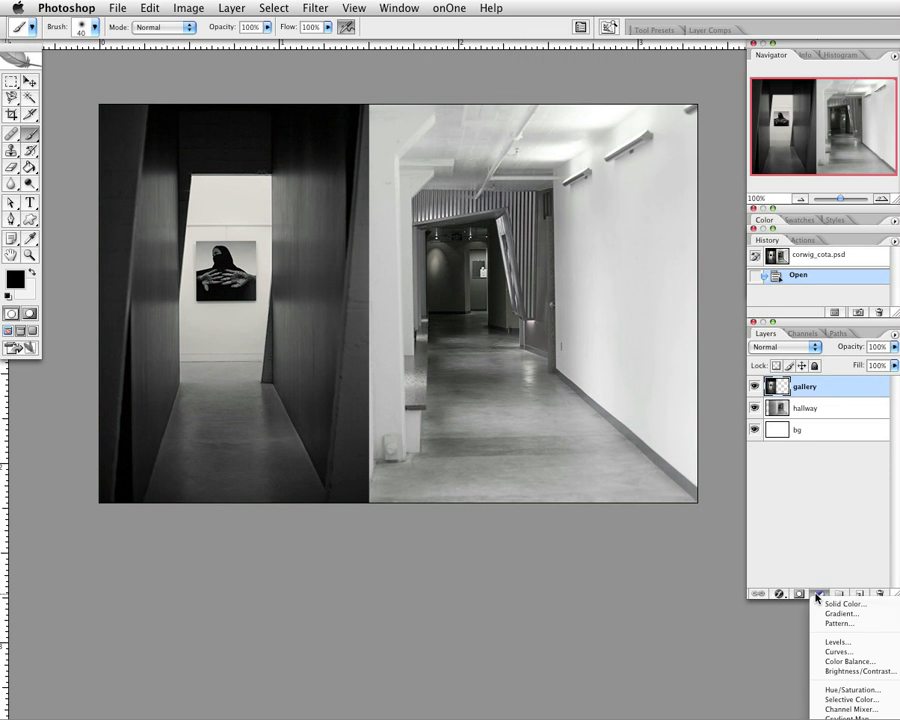
left_click(831, 652)
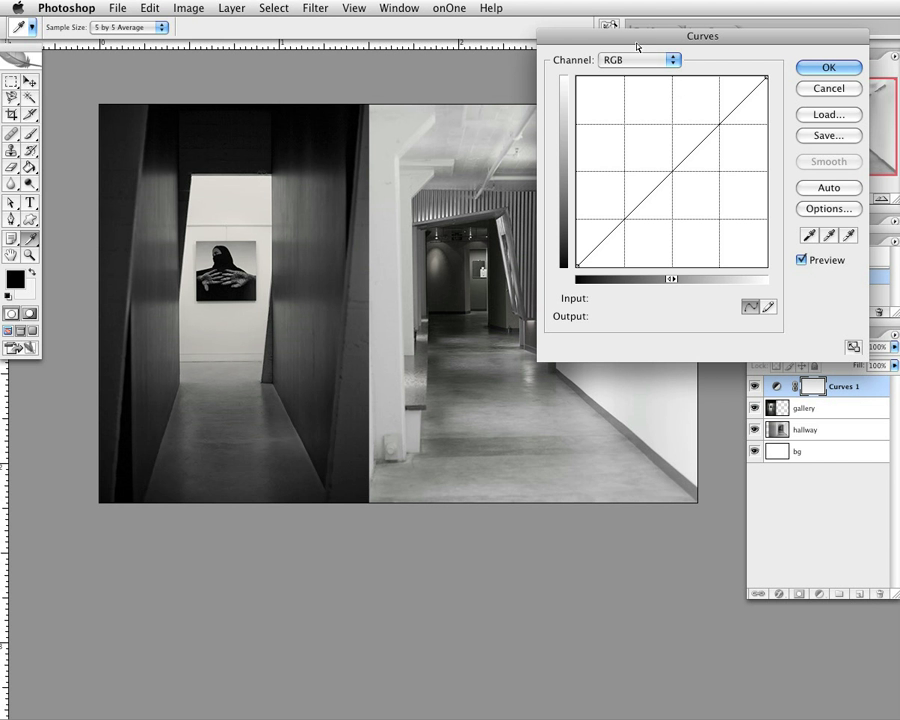
left_click(640, 60)
left_click(640, 74)
left_click_drag(682, 151, 698, 172)
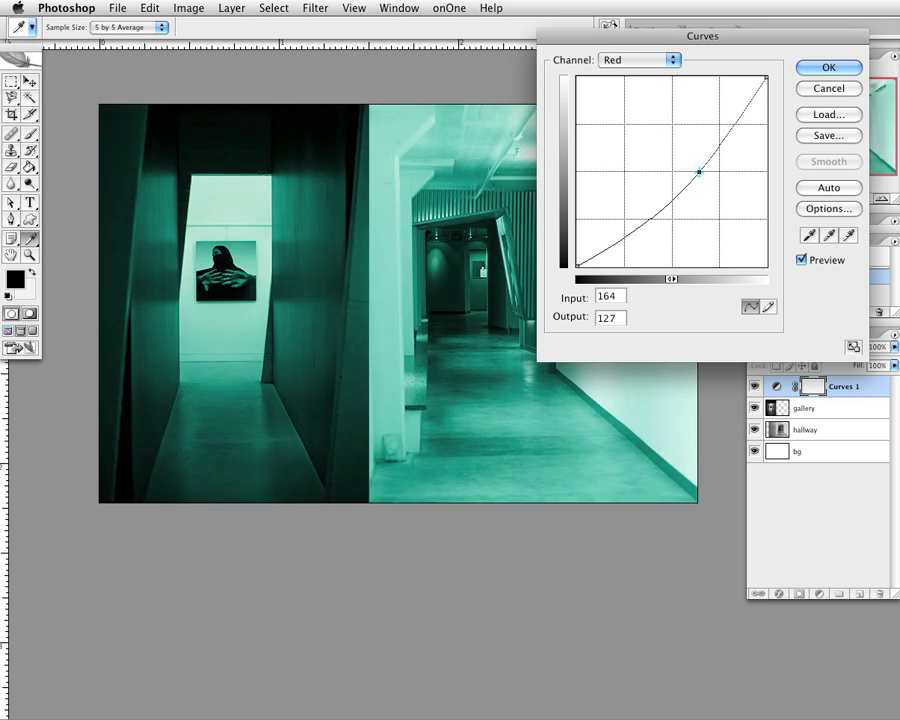
key("Up")
mouse_move(698, 172)
left_mouse_down()
mouse_move(651, 145)
mouse_move(703, 194)
left_mouse_up()
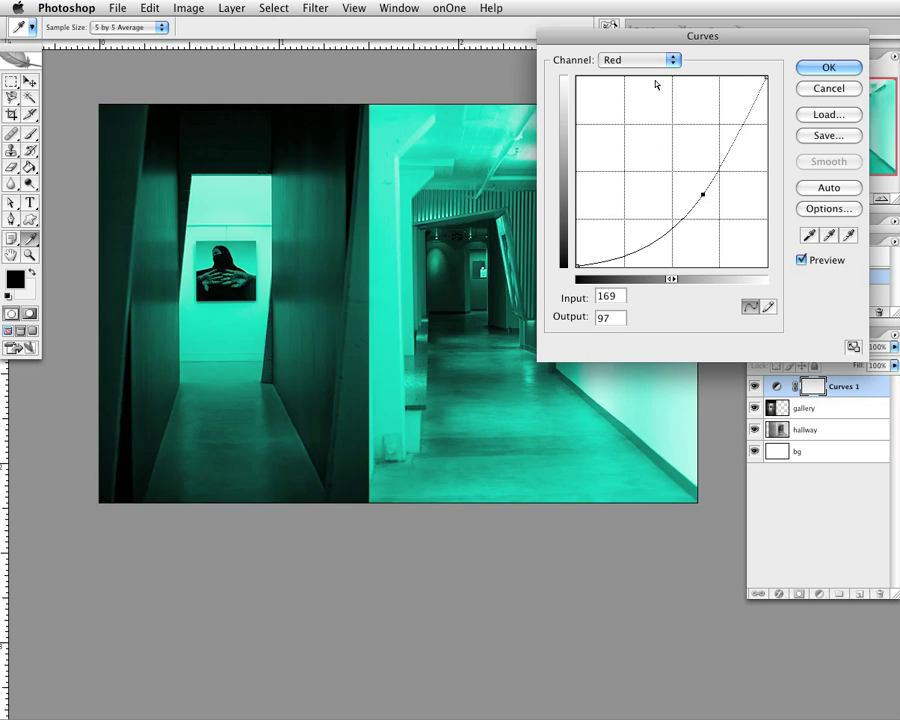
left_click(648, 62)
left_click(649, 61)
key("alt")
left_click(826, 88, "alt")
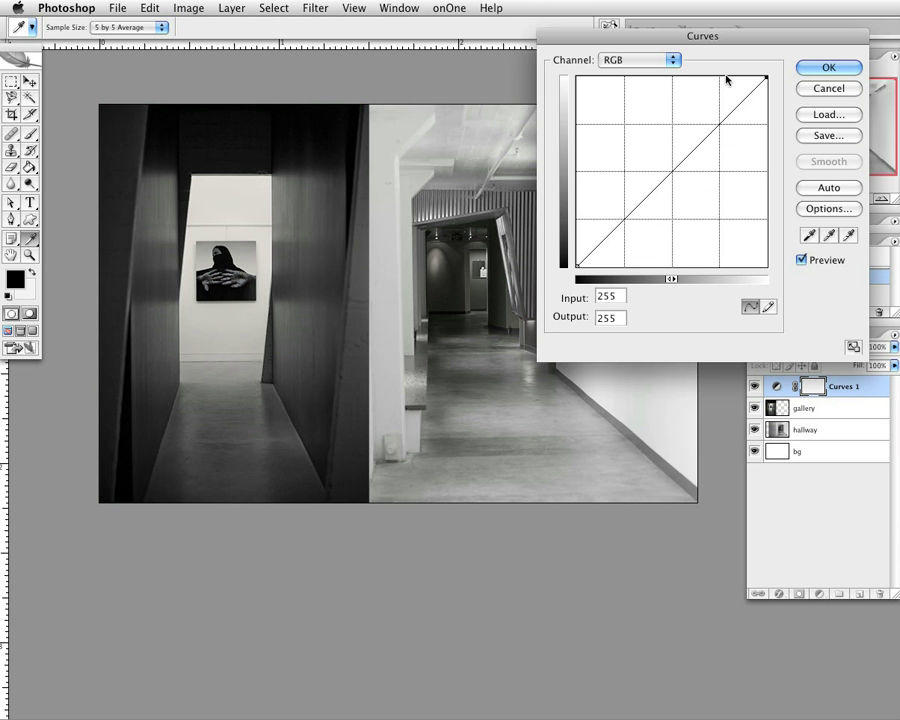
- Bend the Green channel curve to tint the image, then reset the curves to neutral
left_click(672, 60)
left_click(662, 87)
left_click_drag(680, 163, 720, 184)
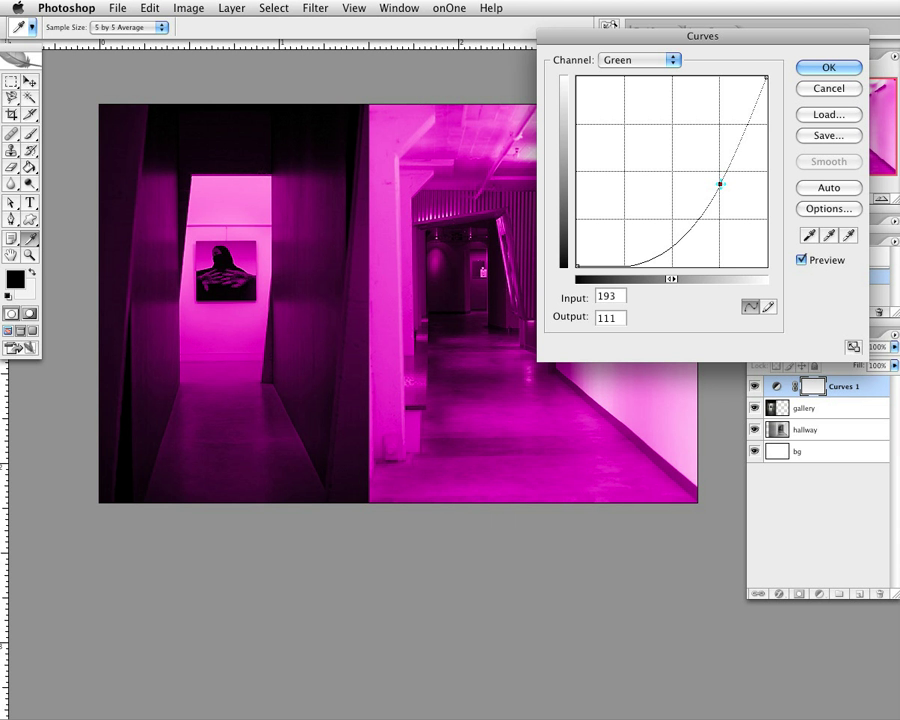
left_click_drag(720, 184, 677, 150)
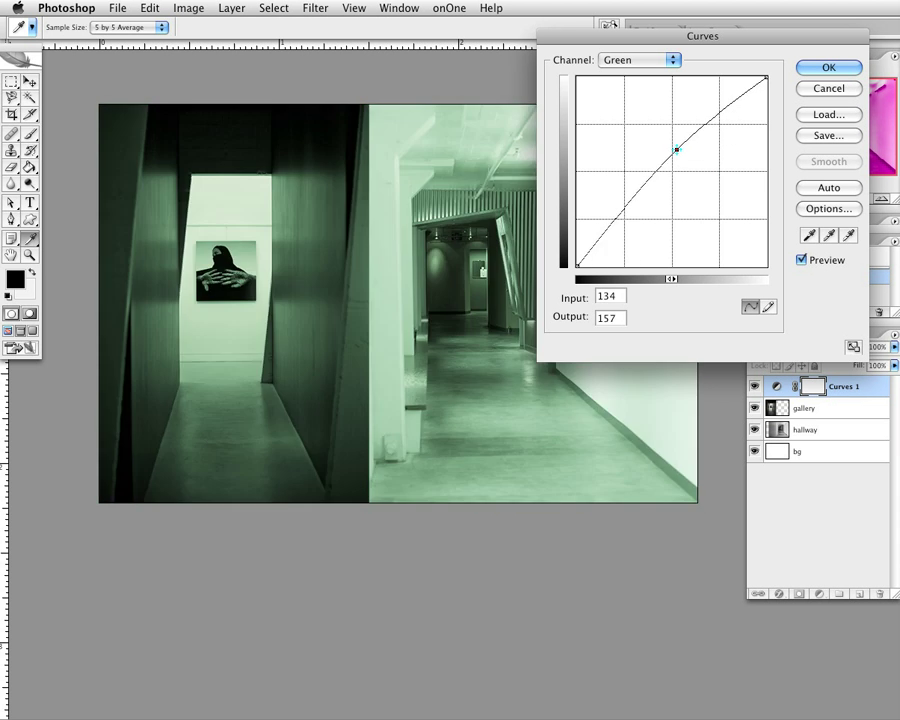
left_click(675, 60)
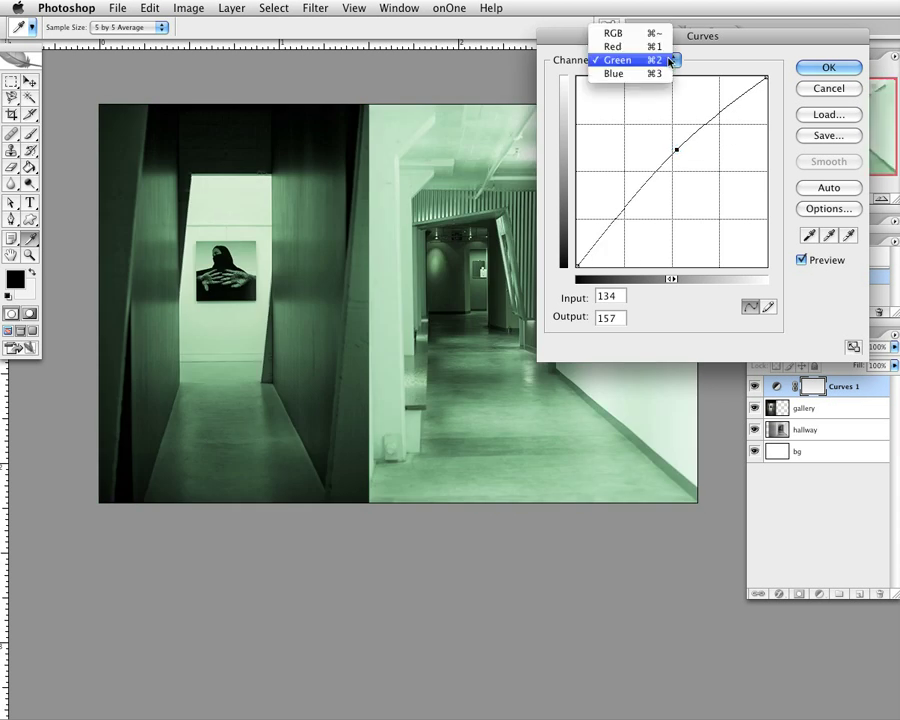
left_click(670, 61)
key("alt")
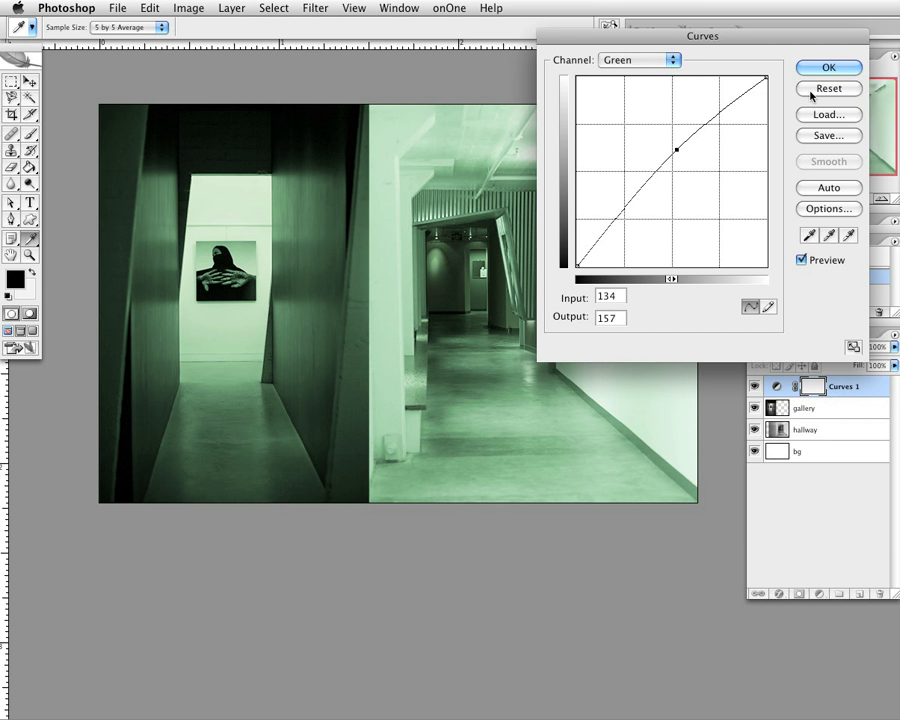
left_click(812, 94, "alt")
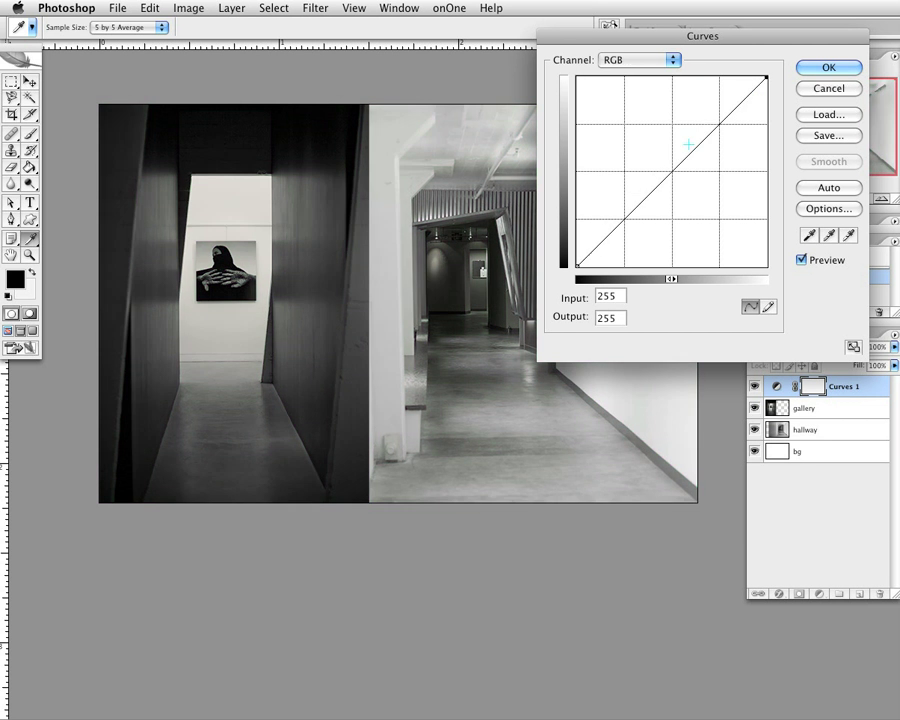
- Pull the Blue channel curve down for a yellow tint, then cancel the Curves adjustment
left_click(672, 60)
left_click(663, 100)
left_click_drag(692, 150, 712, 164)
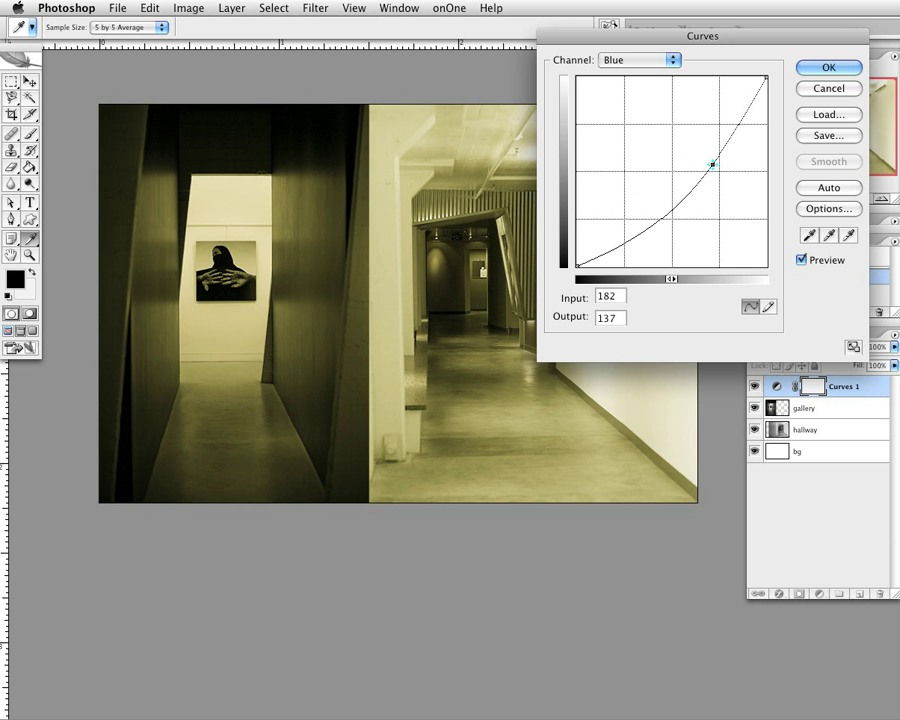
left_click_drag(712, 164, 714, 212)
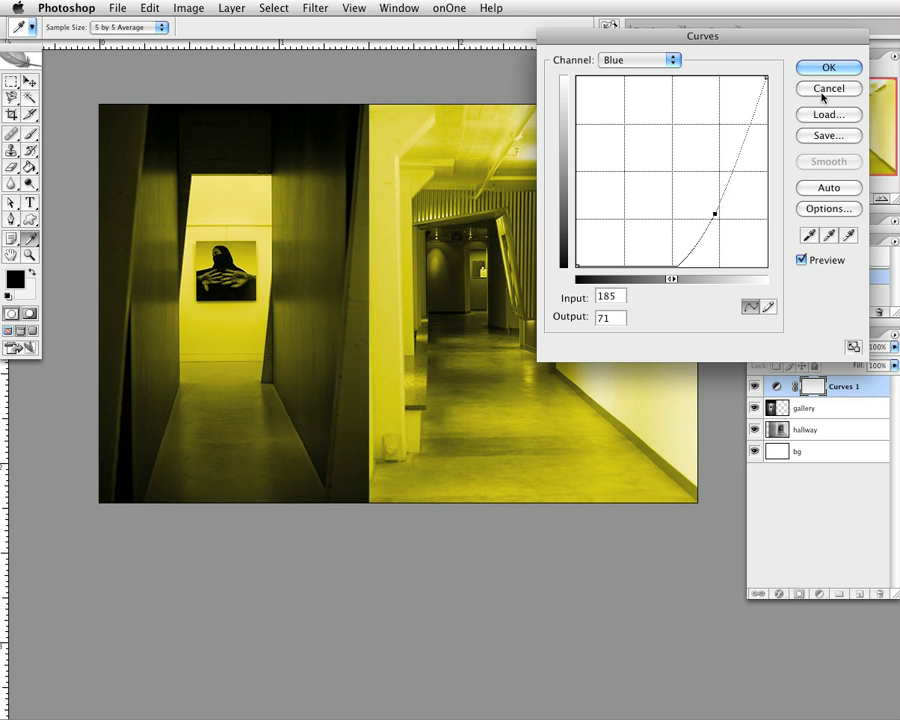
left_click(817, 96)
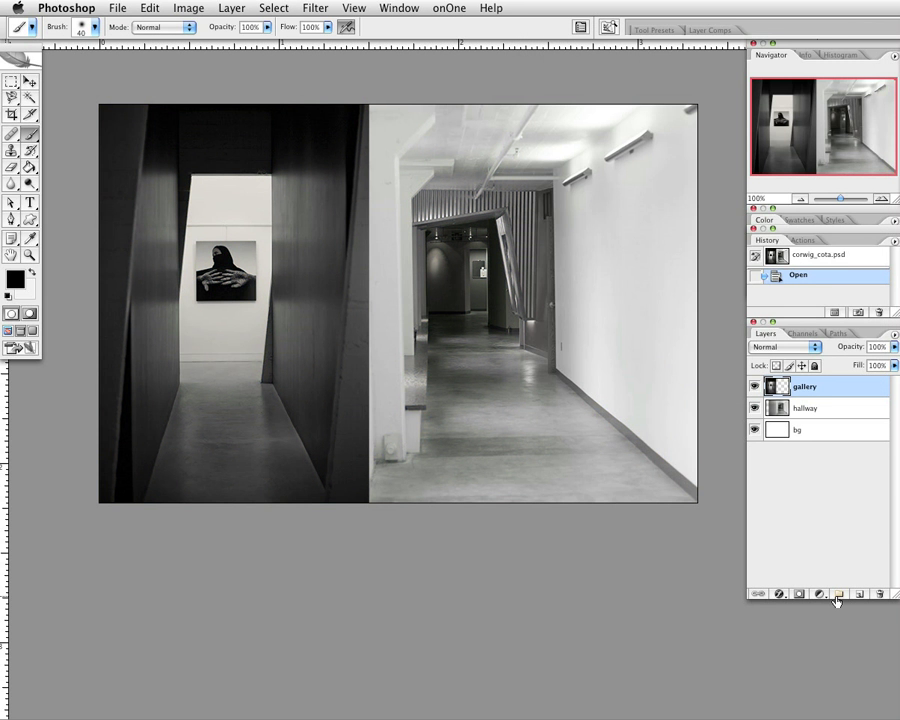
- Add a Color Balance layer with midtones −23/0/+40 and shadows −12/0/+7
left_click(819, 594)
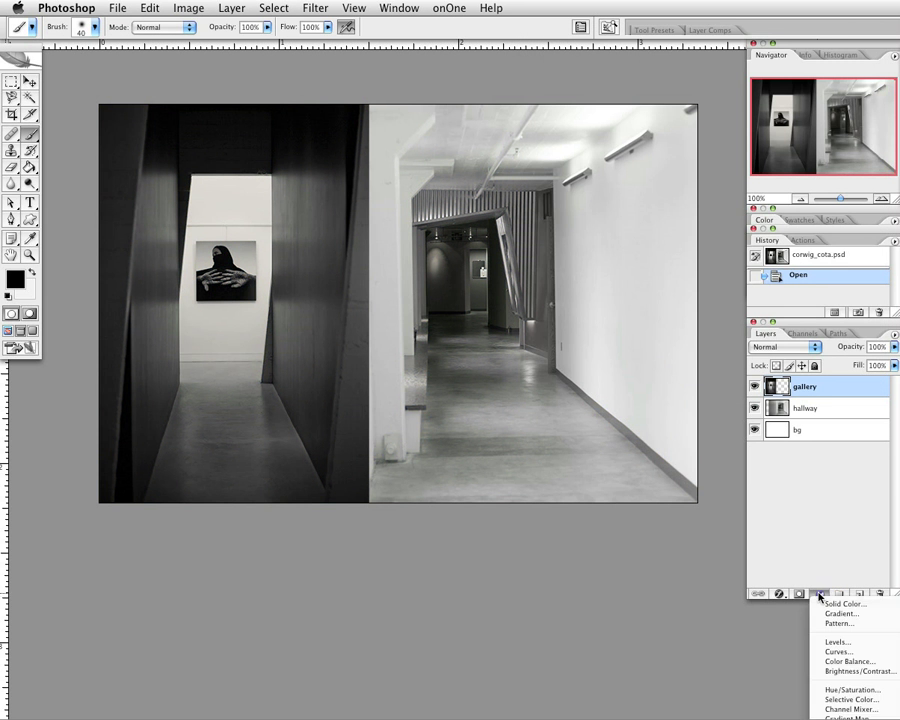
left_click(840, 661)
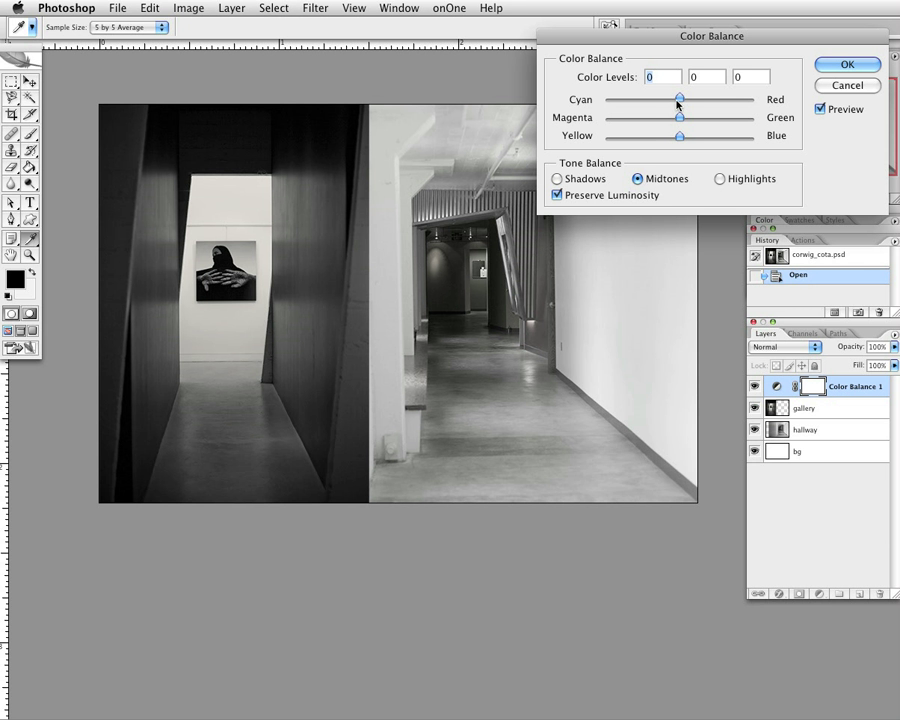
left_click_drag(678, 103, 710, 147)
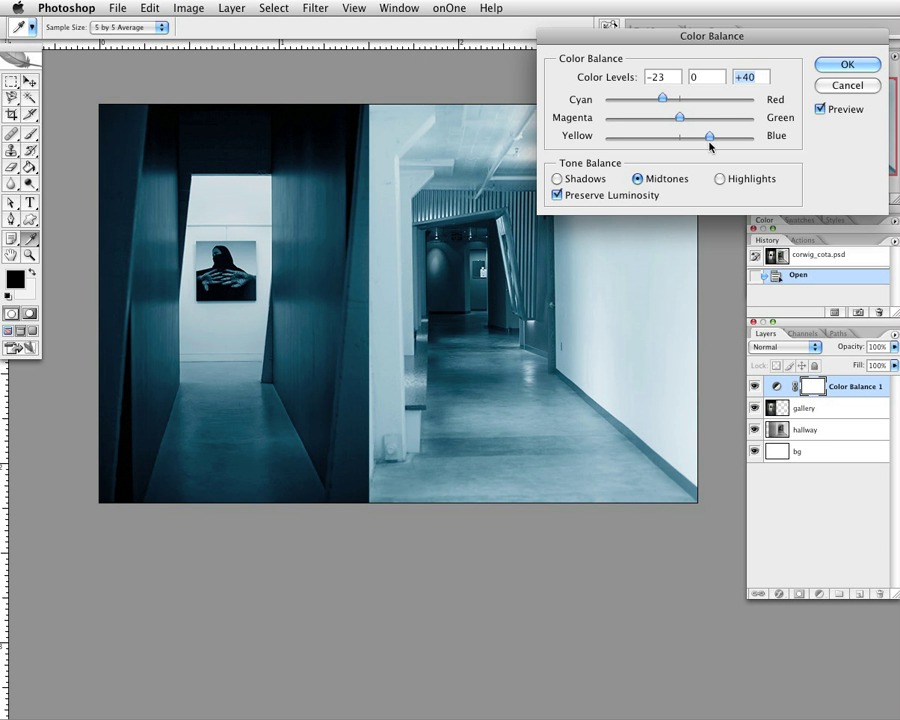
left_click(590, 179)
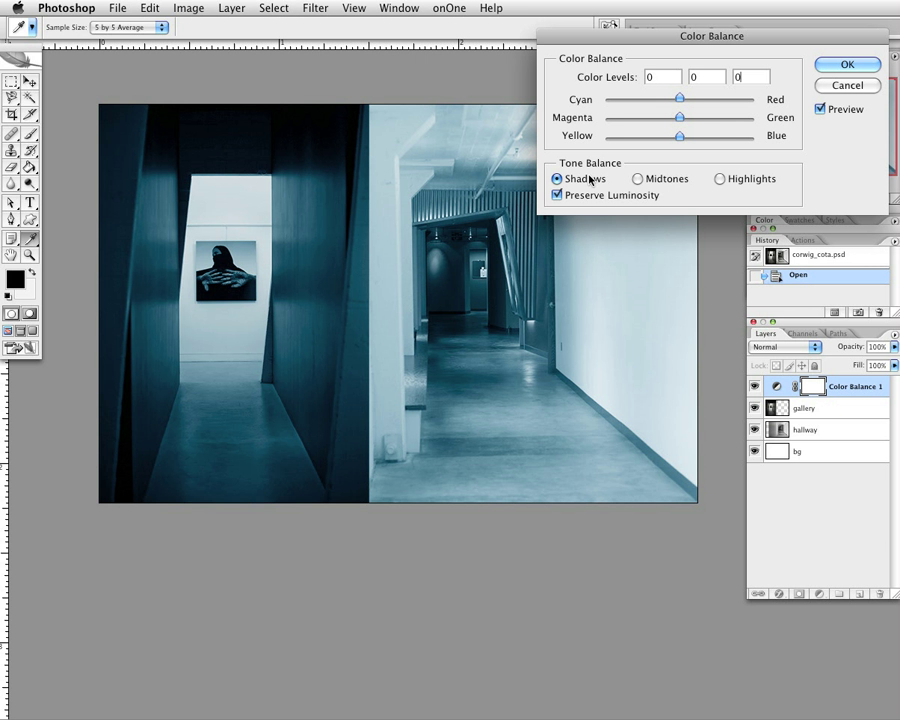
left_click_drag(675, 101, 685, 138)
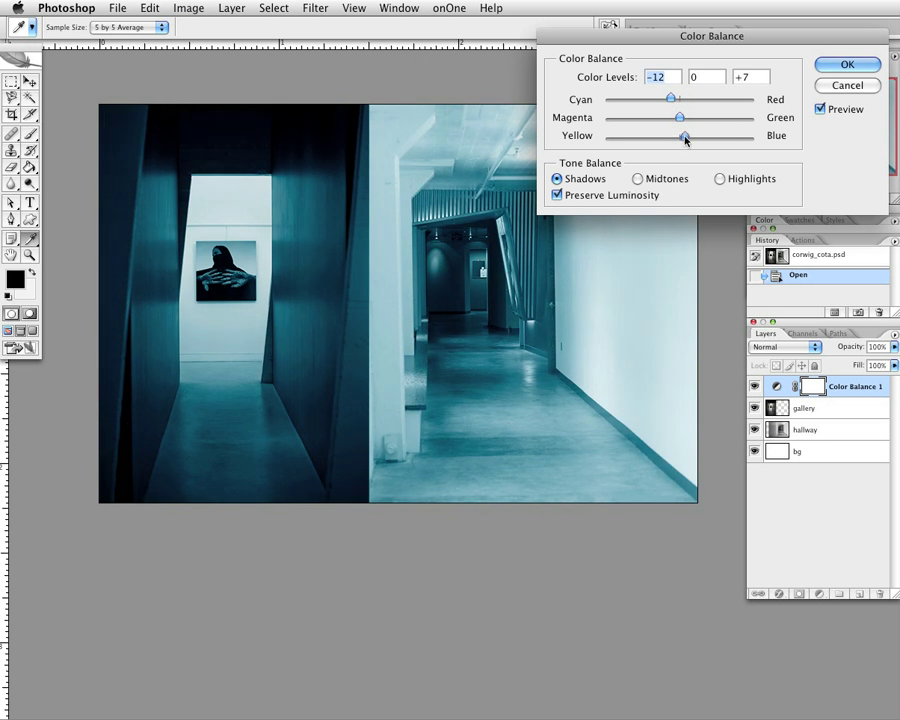
left_click(835, 68)
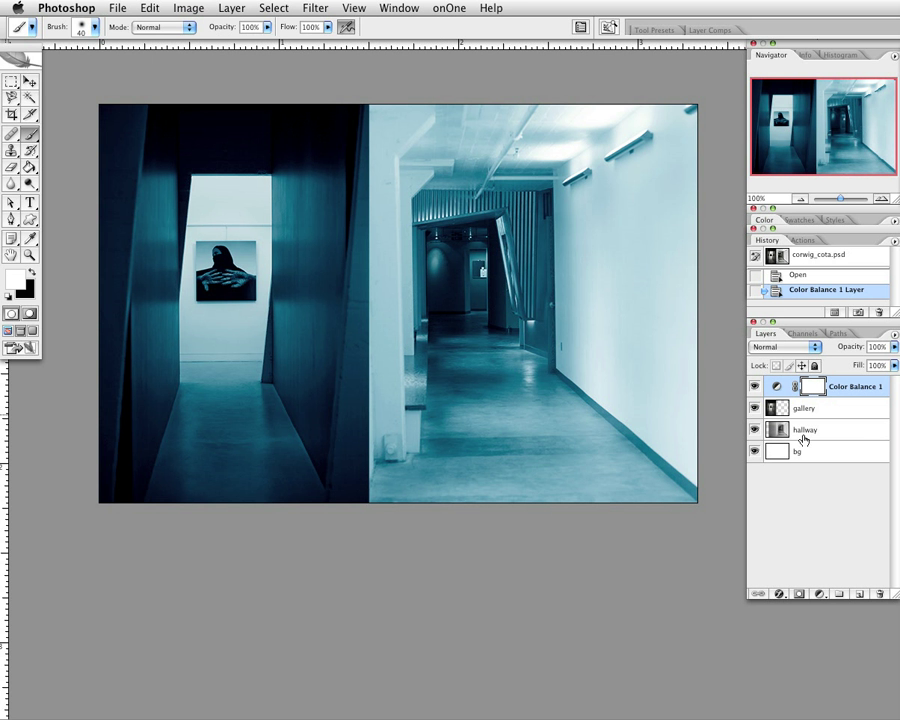
- Nudge the hallway layer two pixels left, compare by toggling Color Balance 1, then close the collage
key("v")
left_click(844, 433)
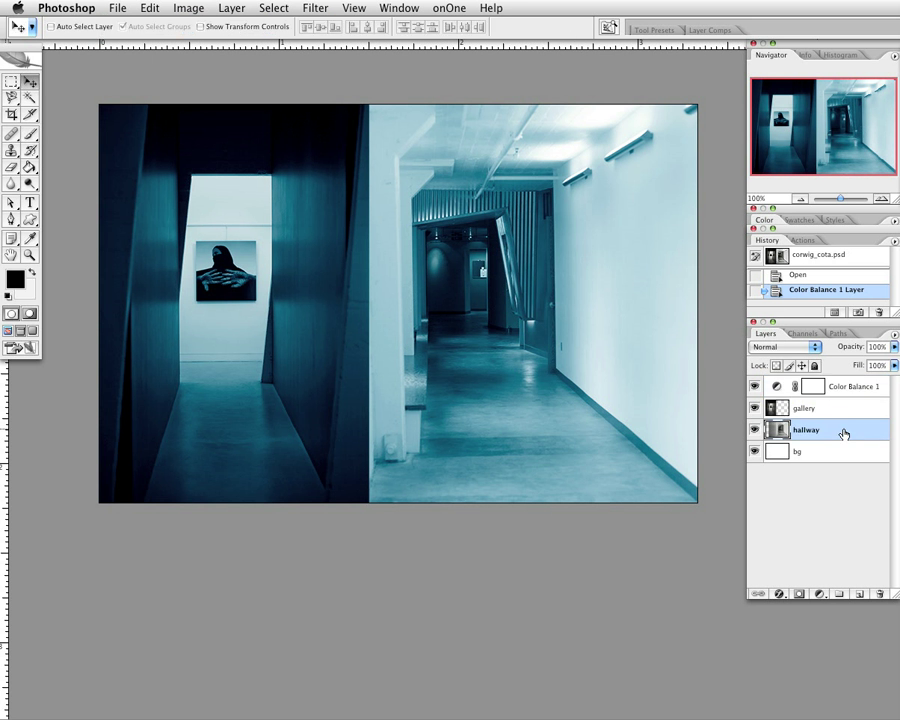
key("Left")
key("Left")
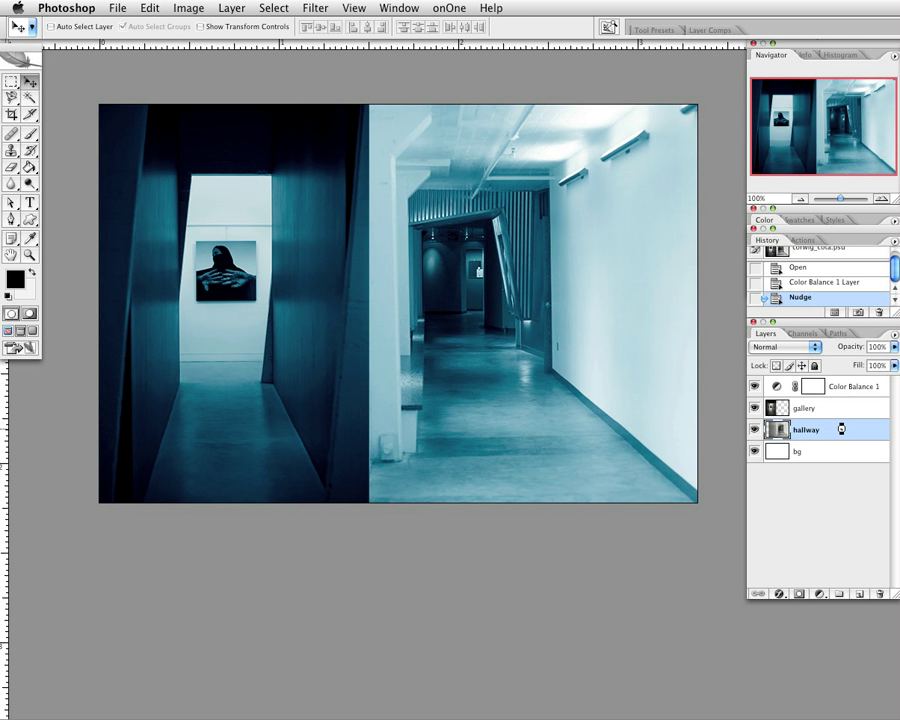
key("Left")
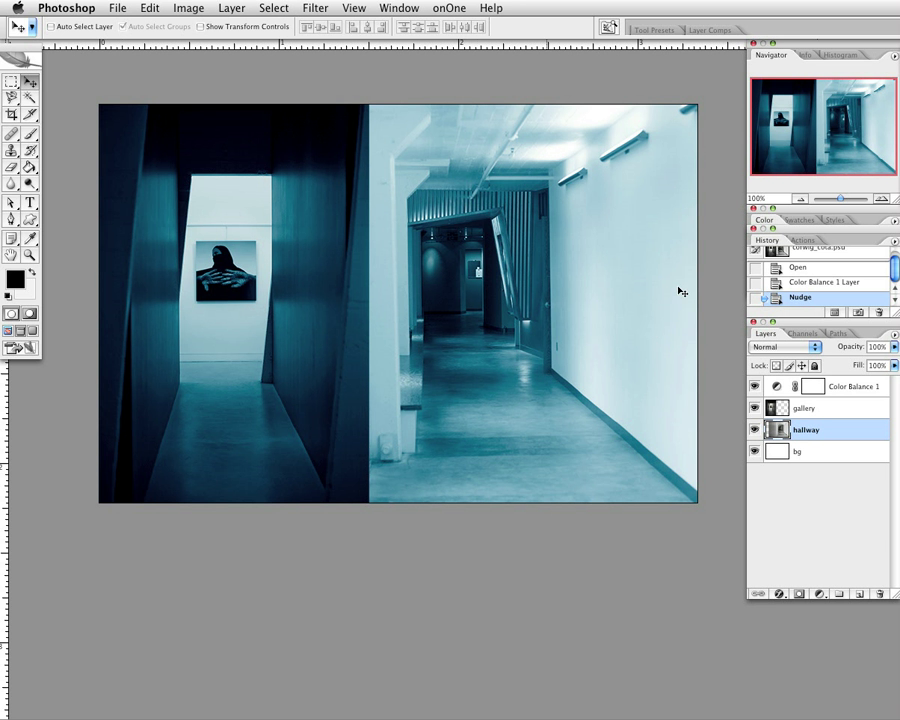
left_click(755, 387)
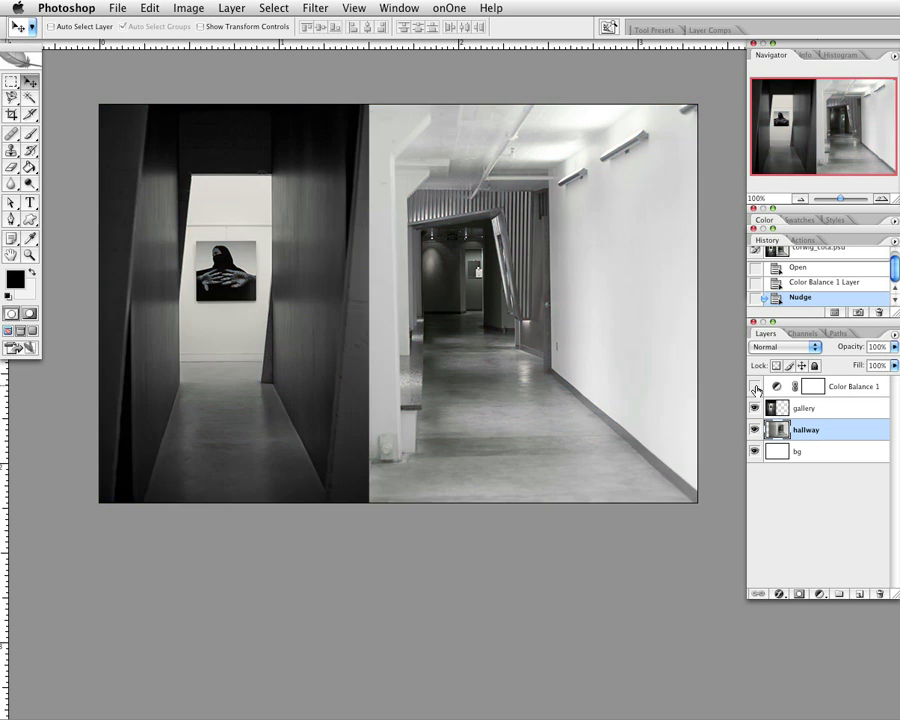
left_click(755, 387)
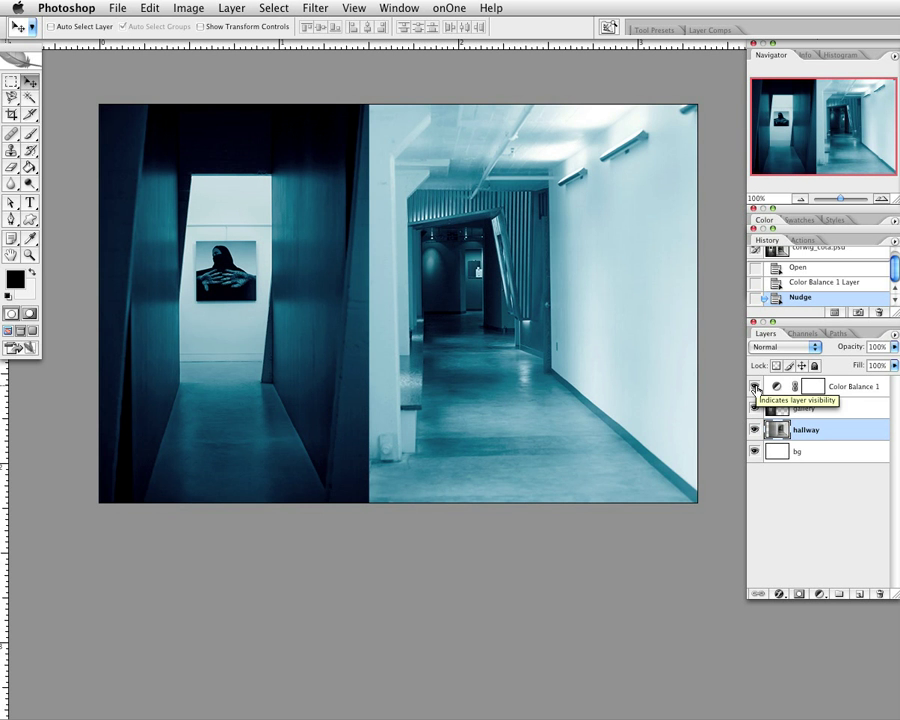
key("super+w")
- Discard the collage changes, centre the 1_master poster in view, and switch to Preview
left_click(693, 251)
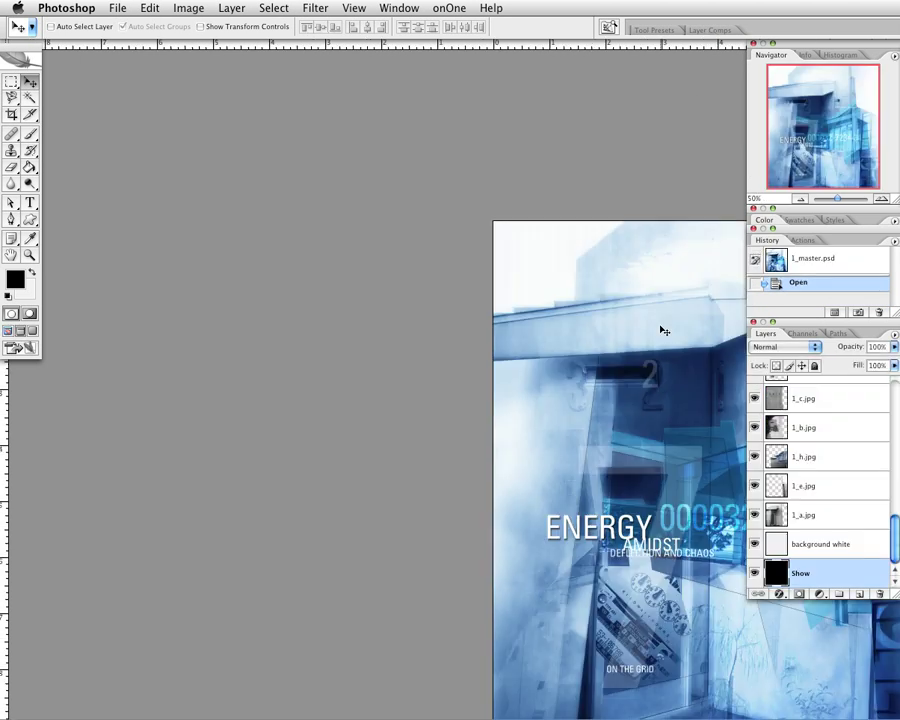
left_click_drag(660, 326, 294, 197)
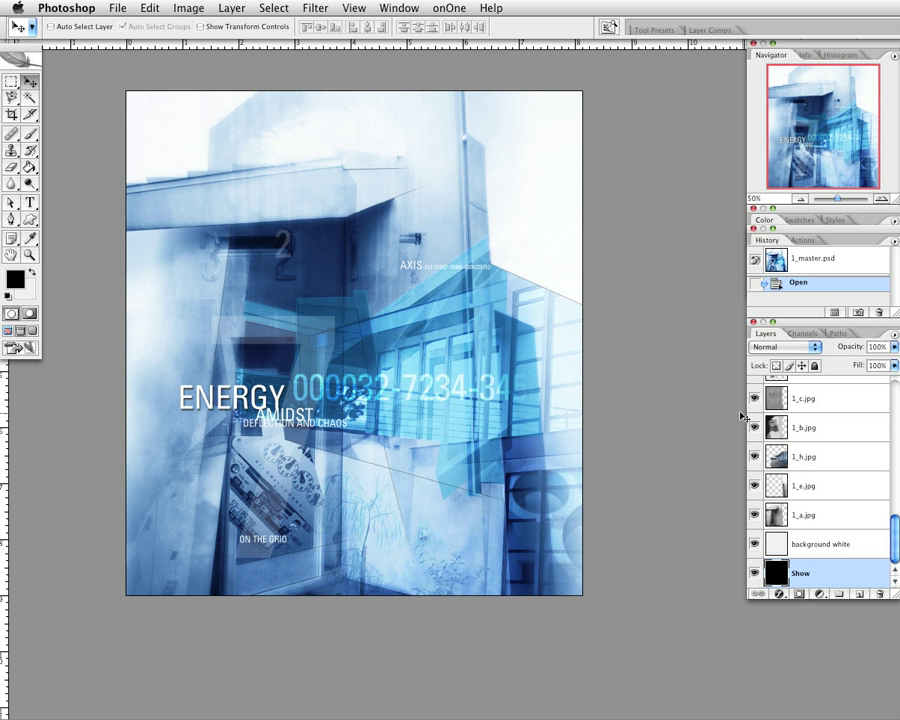
key("super+Tab")
key("super+Tab")
key("super+Tab")
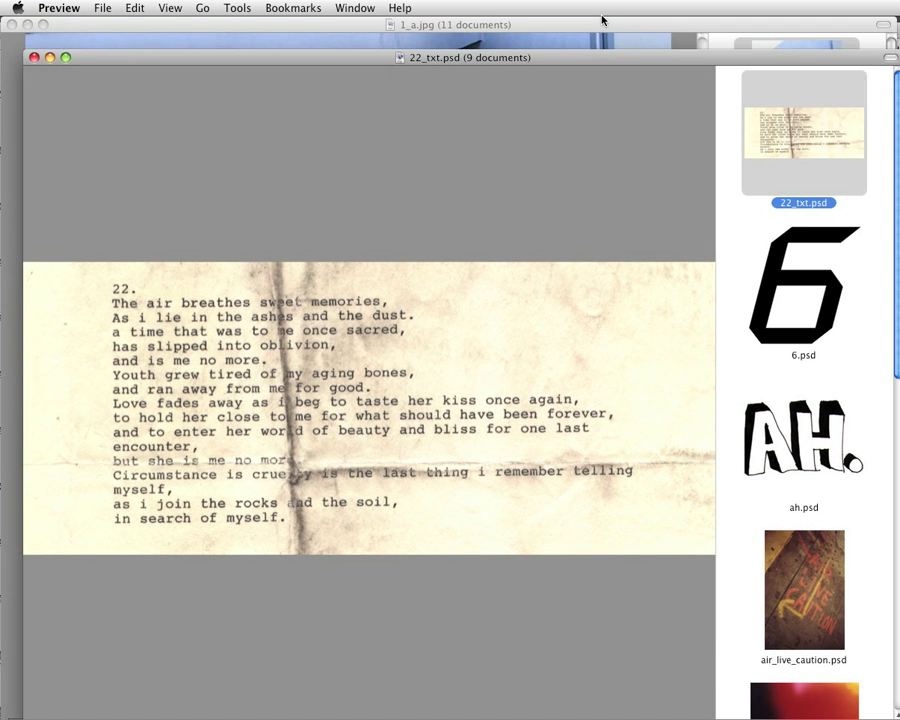
- Bring up the 1_a.jpg photo set and step forward through the photos to the 2_ series
left_click(603, 22)
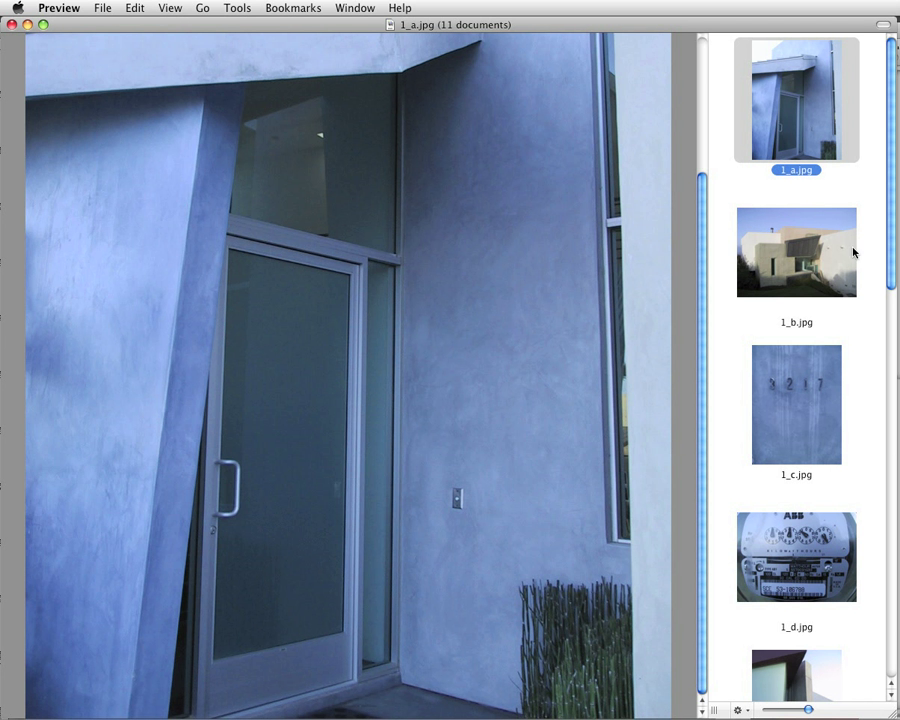
left_click(810, 241)
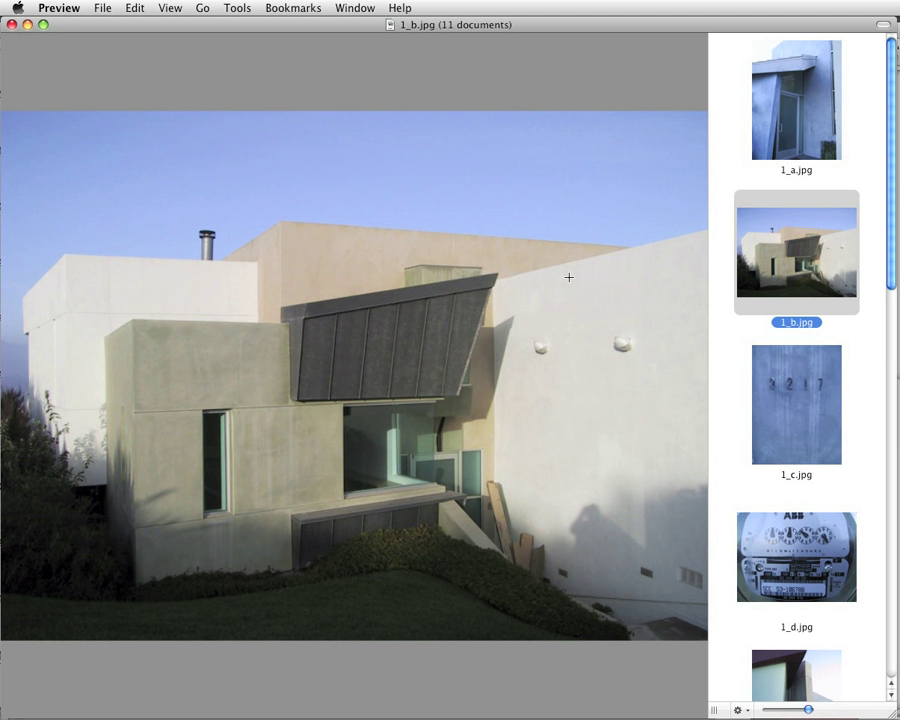
key("Down")
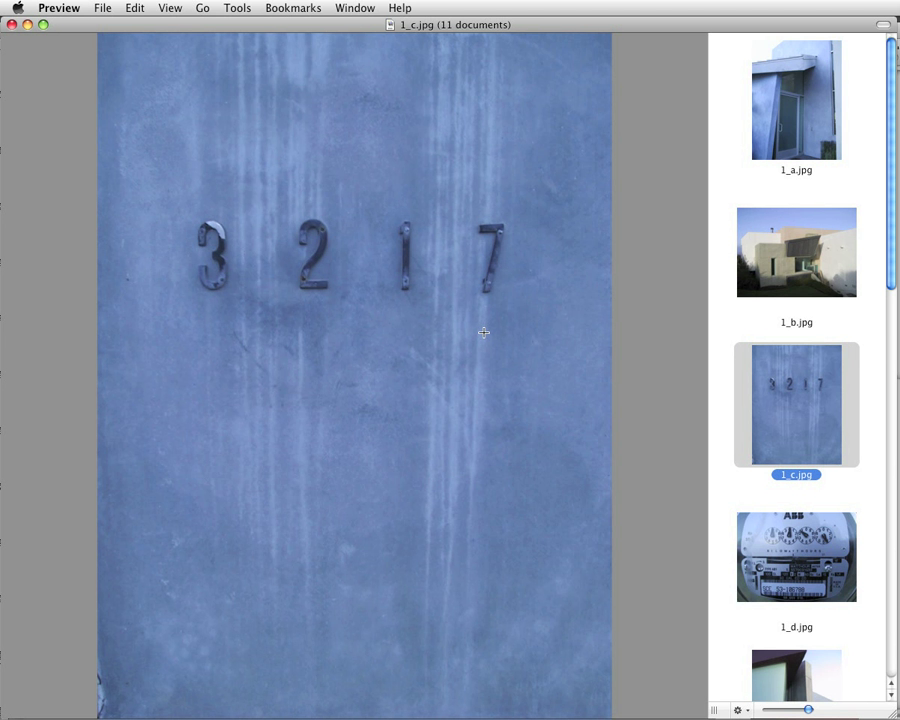
key("Down")
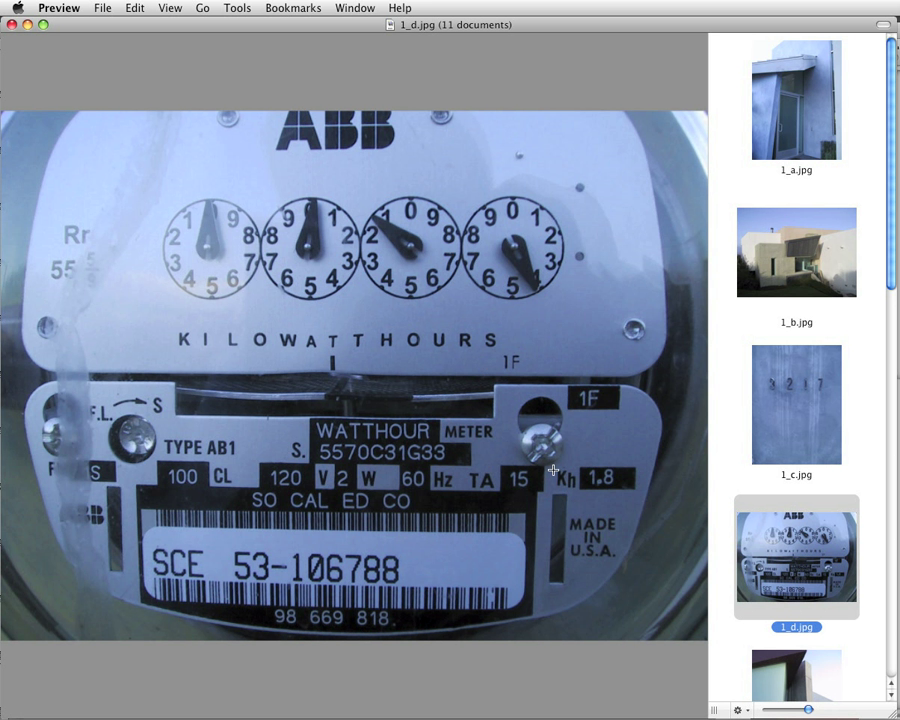
key("Down")
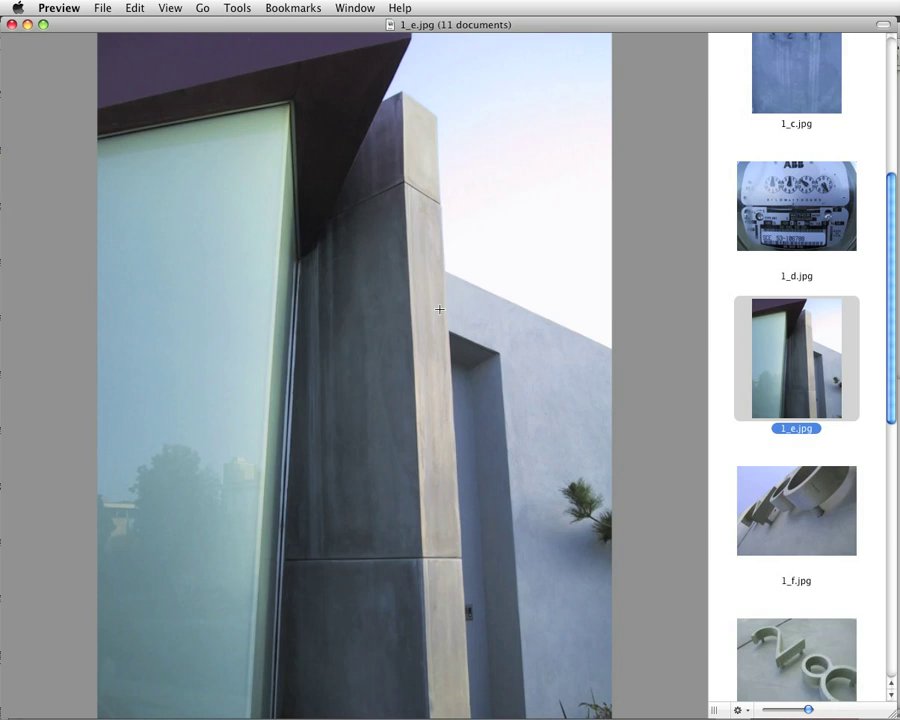
left_click(736, 471)
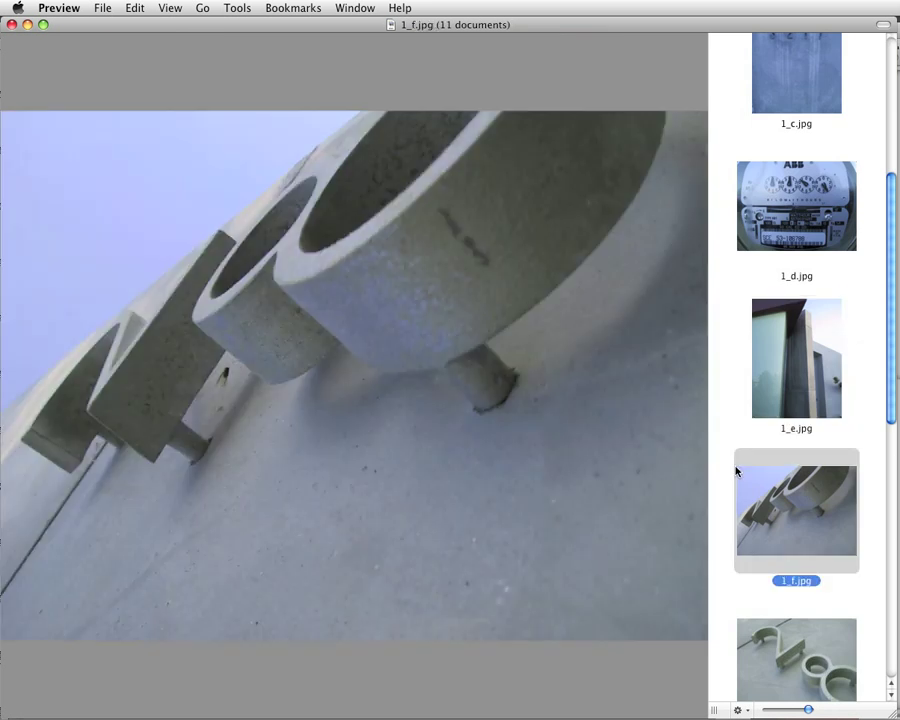
key("Down")
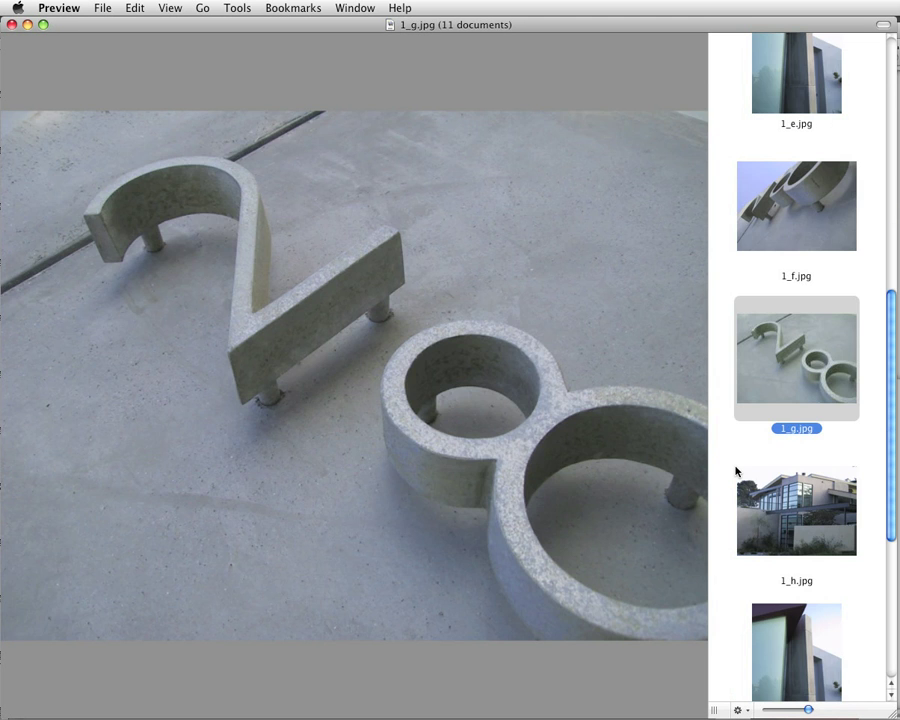
key("Down")
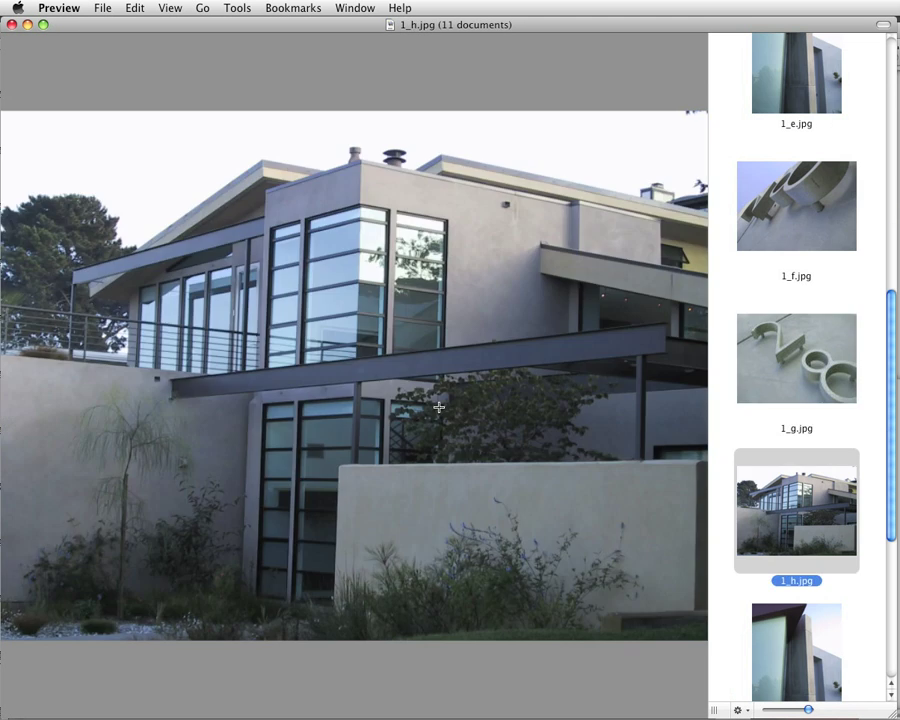
key("Down")
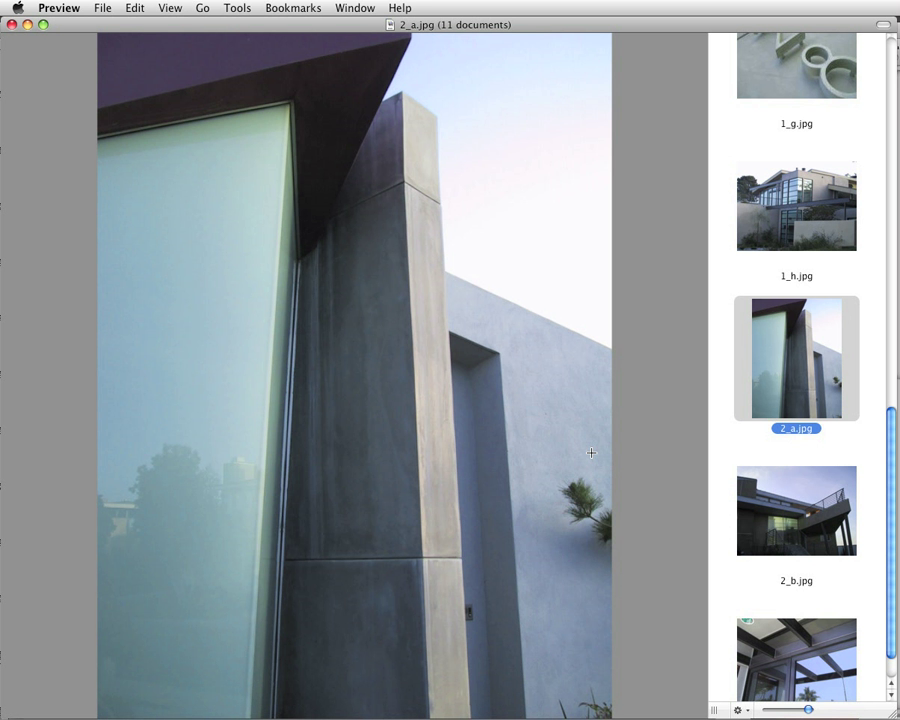
key("Down")
key("Down")
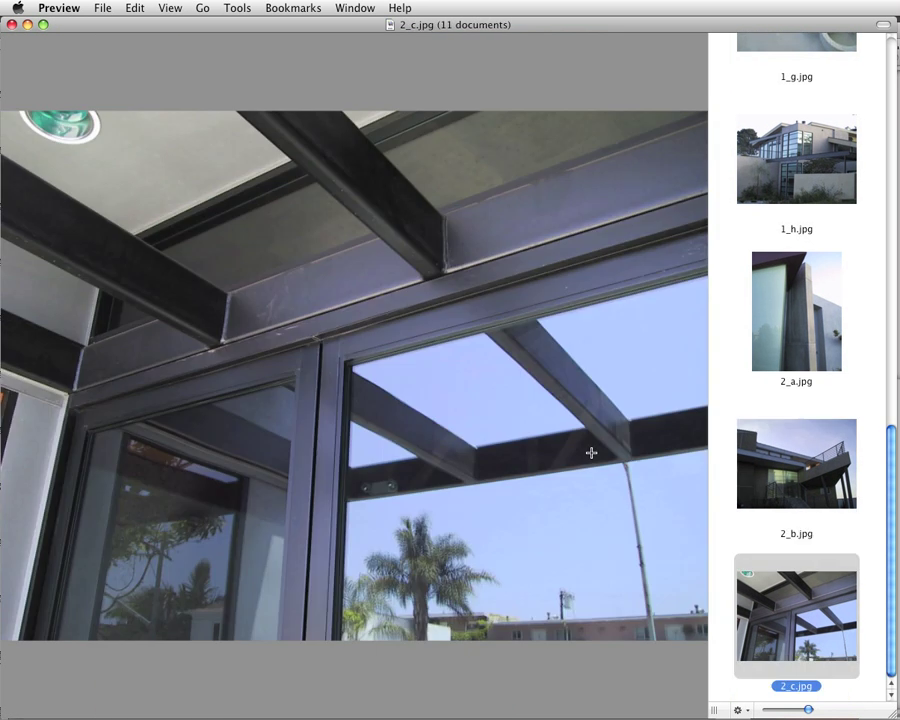
- Step back through the photos to the 1_d.jpg electricity meter image
key("Up")
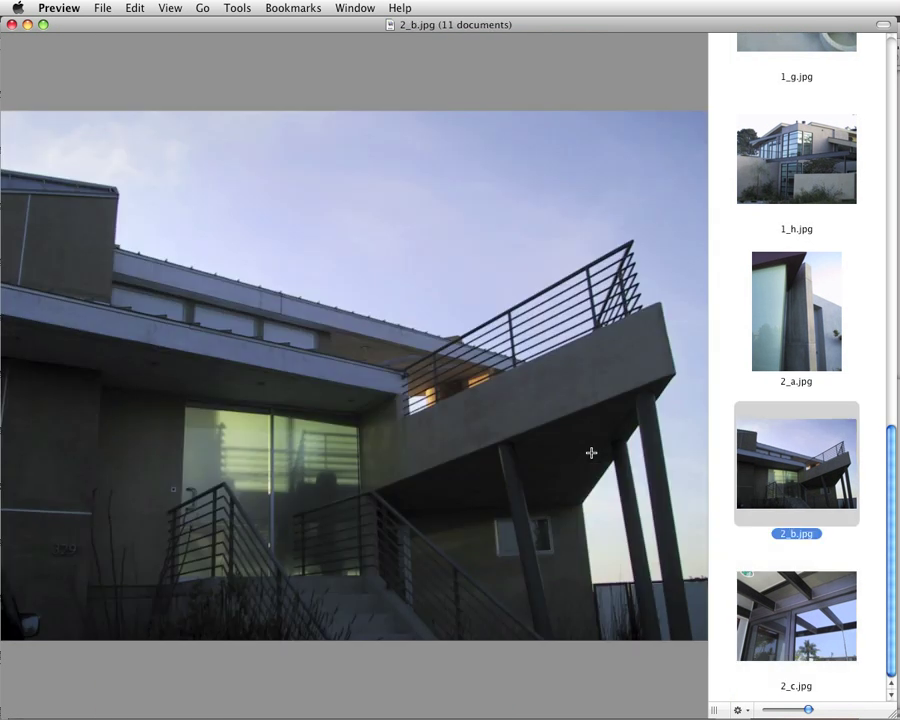
key("Up")
key("Up")
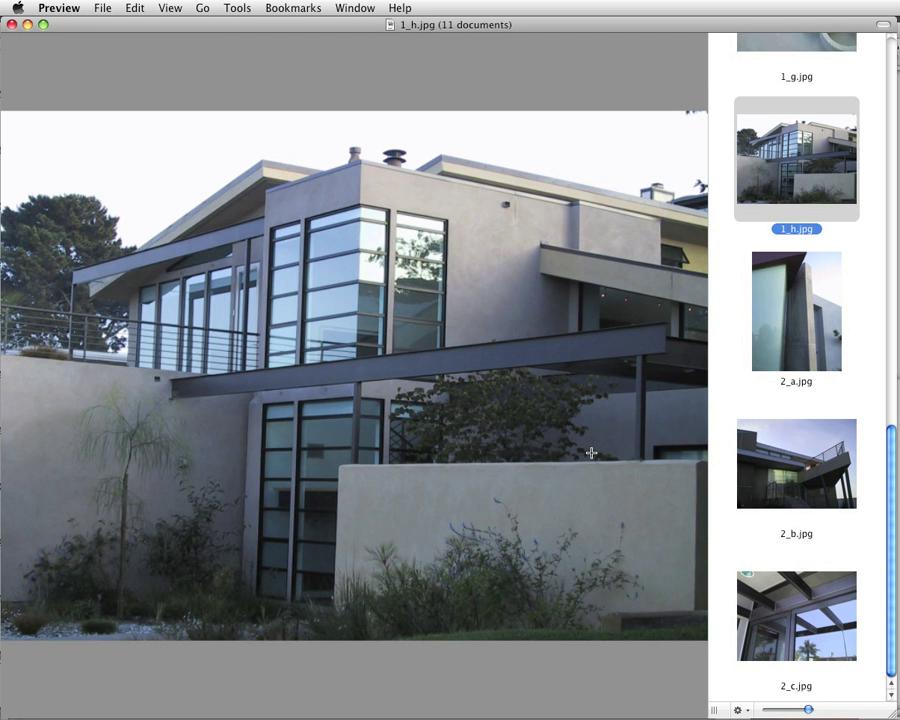
key("Up")
key("Up")
key("Up")
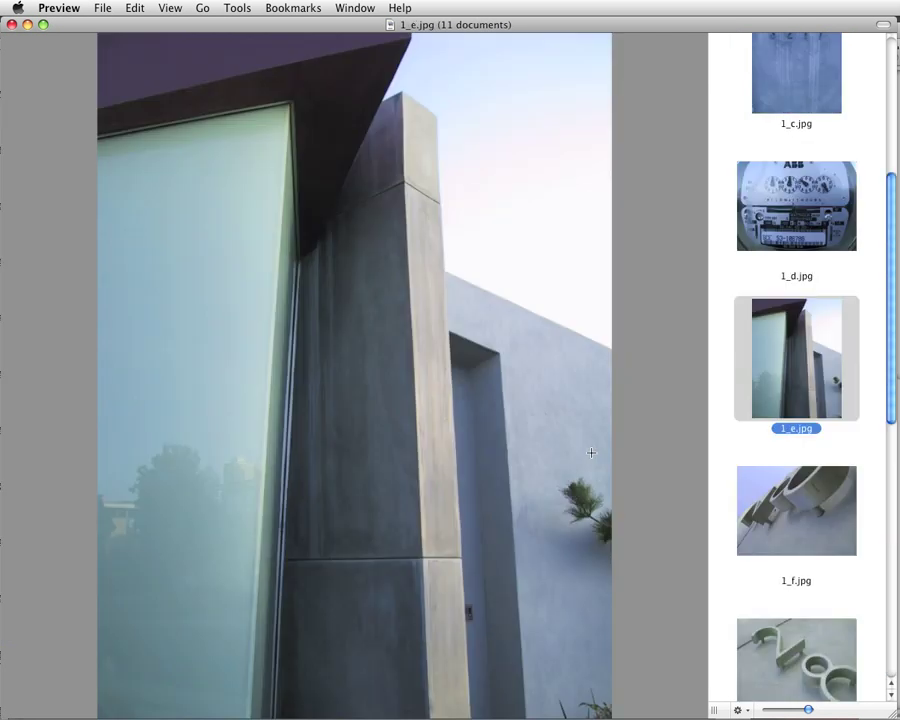
key("Up")
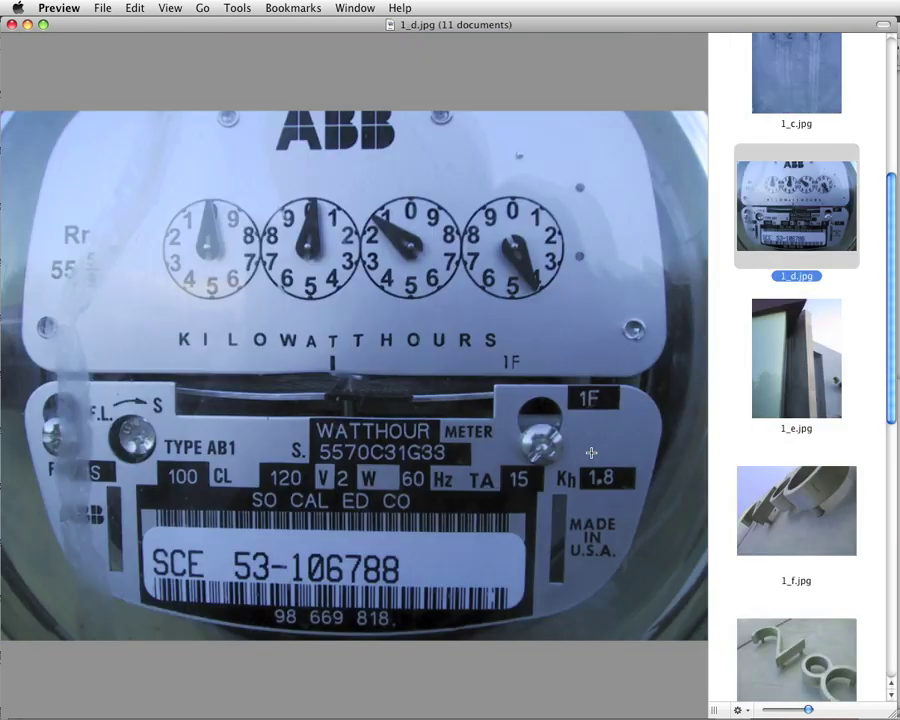
key("Up")
key("Up")
key("Up")
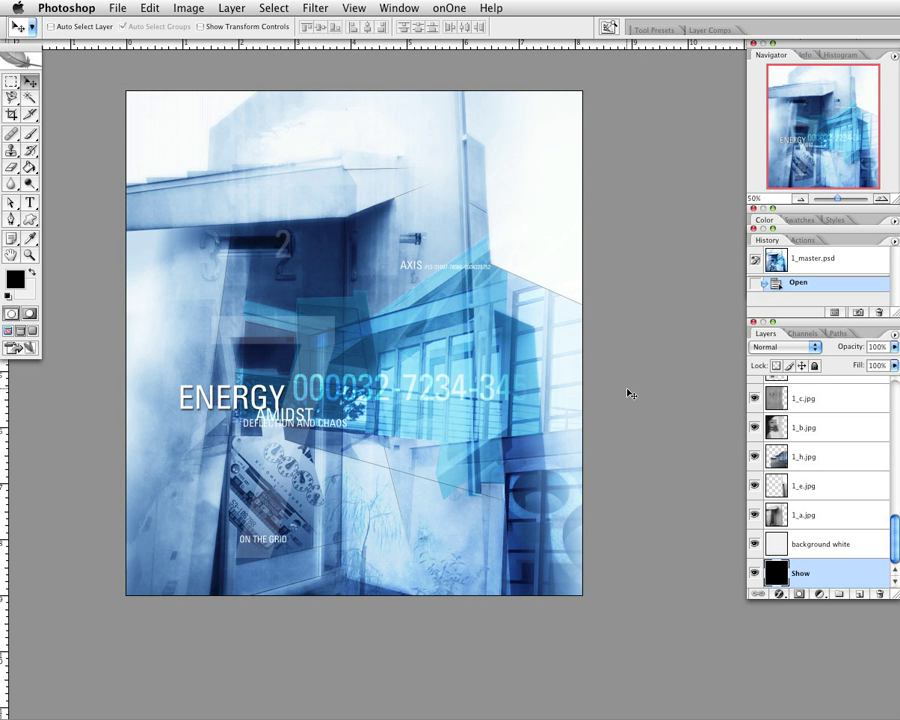
- Zoom to 66.67%, solo 1_a.jpg then 1_e.jpg, show all layers, and finally solo 1_h.jpg
key("super+equal")
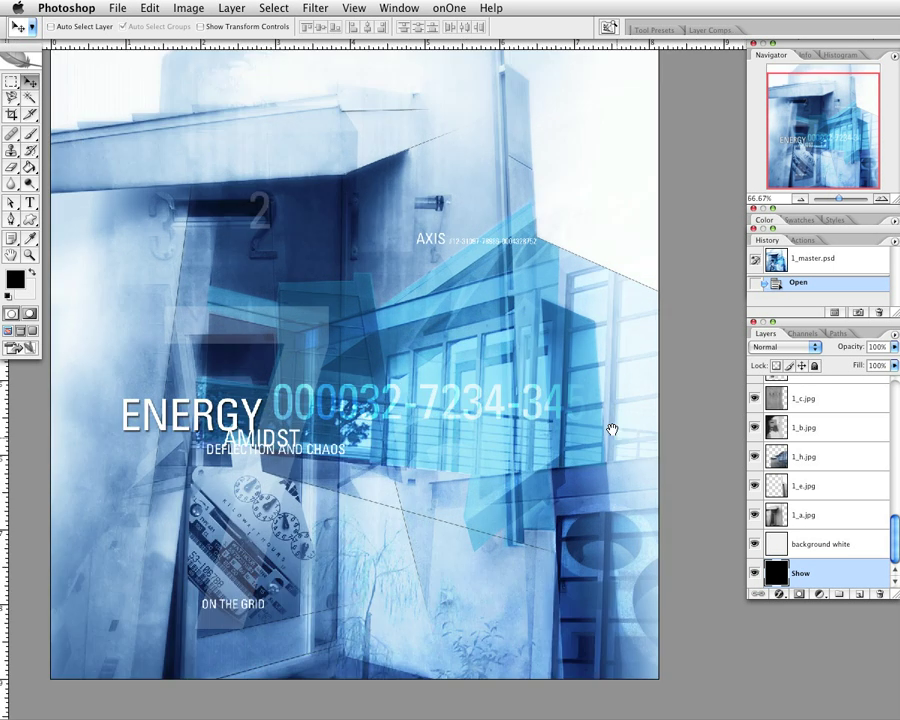
left_click_drag(612, 430, 629, 474)
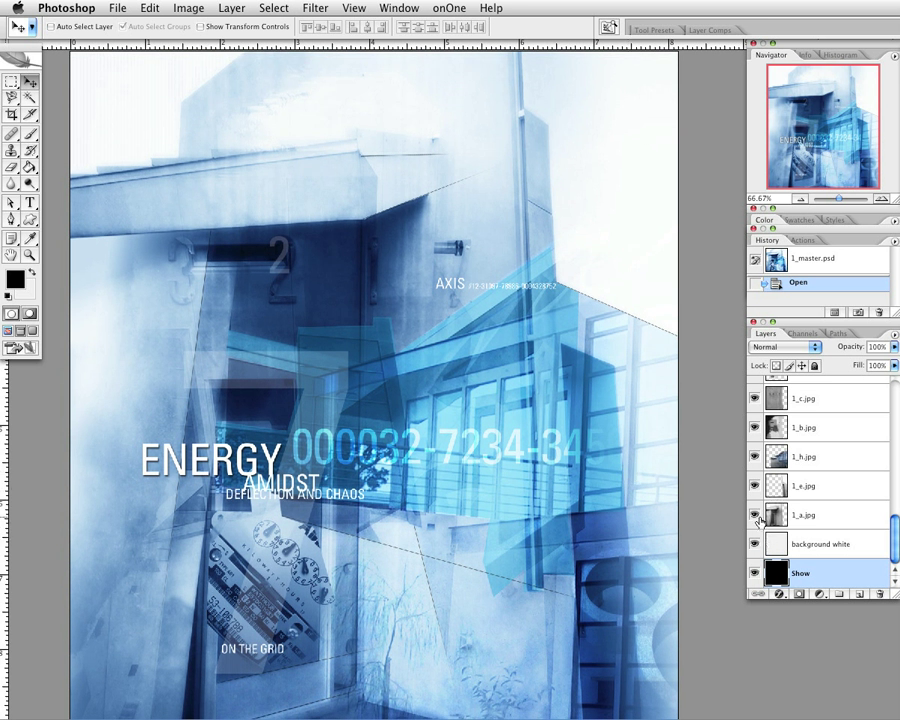
left_click(755, 516, "alt")
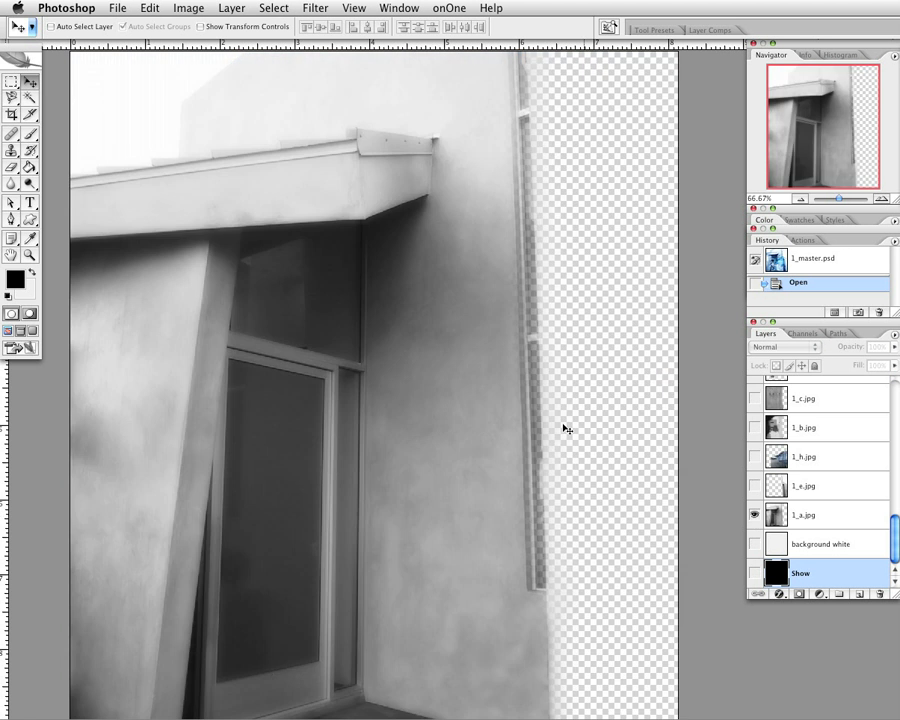
left_click(754, 487, "alt")
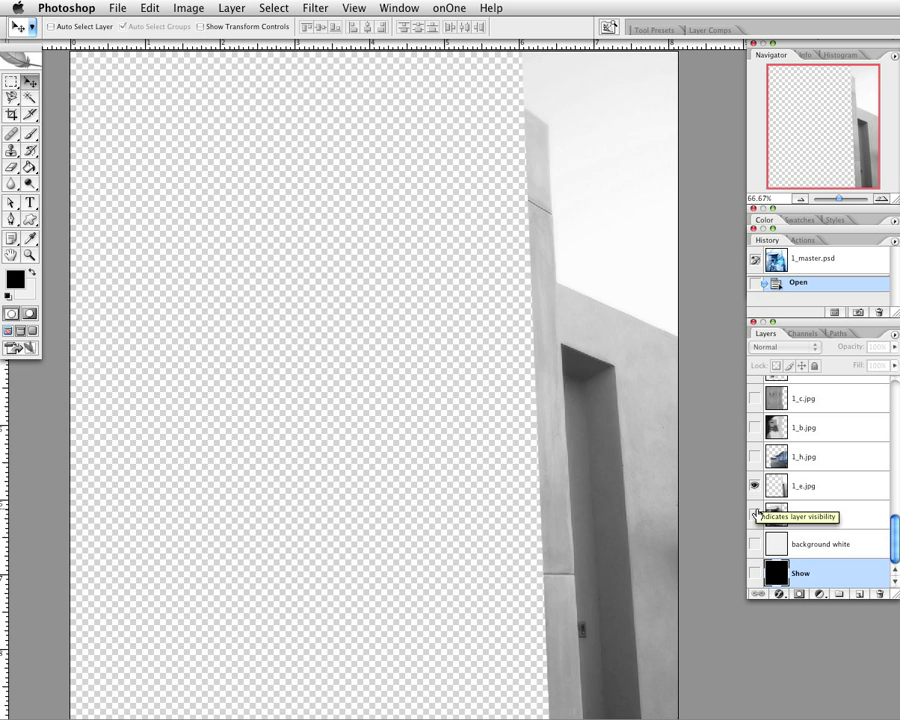
left_click(755, 515)
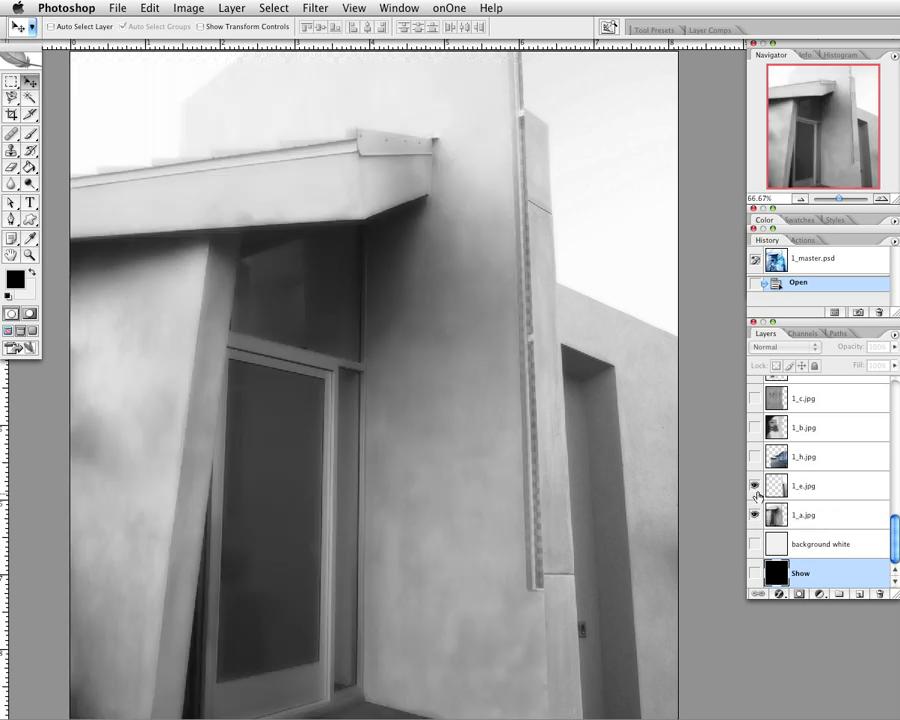
left_click(754, 487)
left_click(755, 487)
left_click(755, 486, "alt")
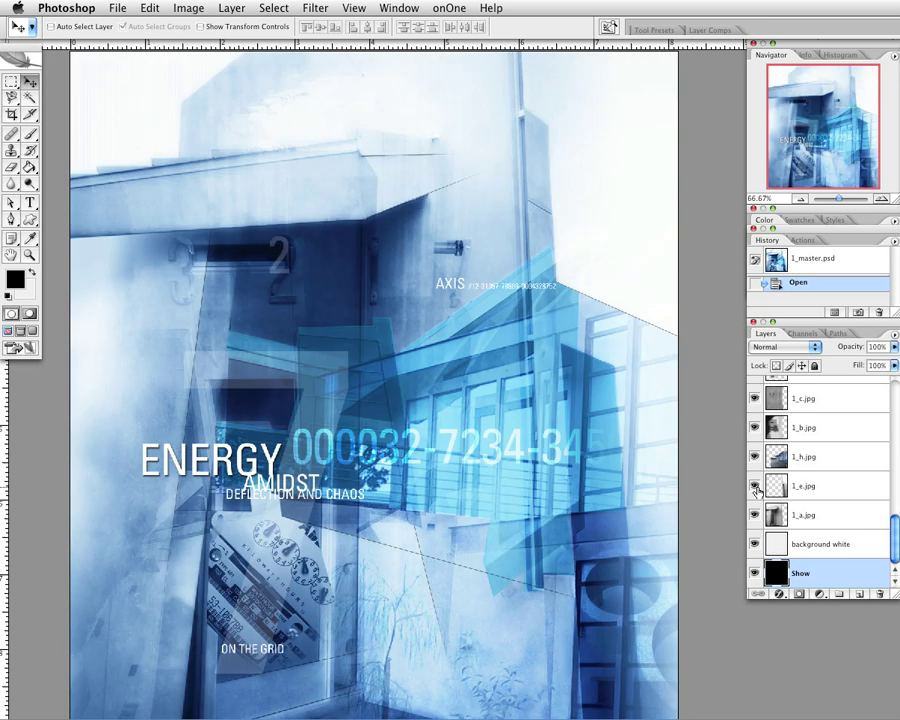
left_click(756, 457, "alt")
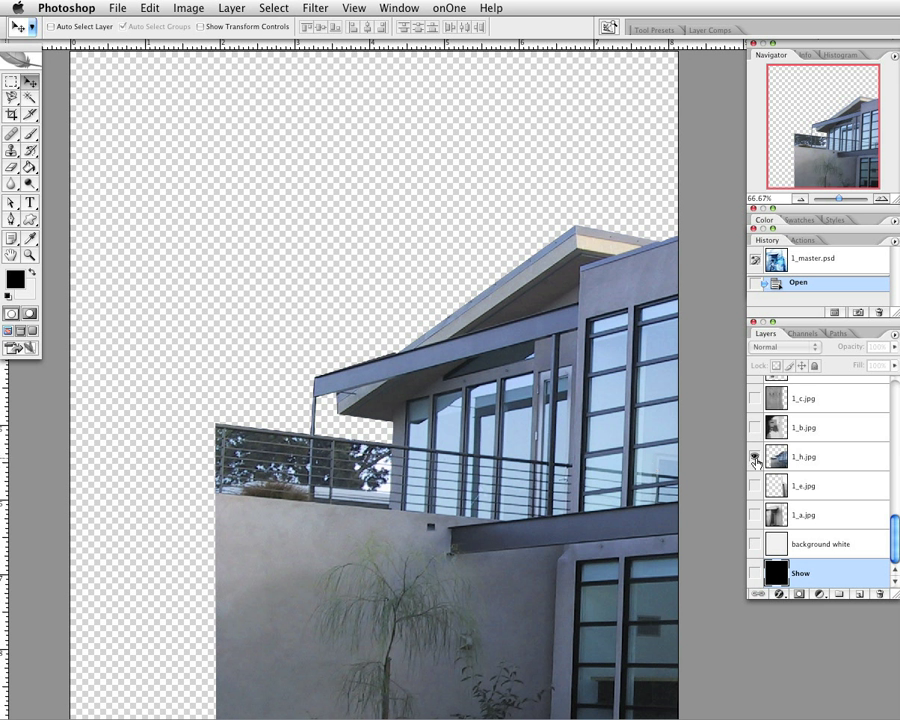
- Turn the 1_e.jpg, 1_a.jpg and background layers back on, and select 1_h.jpg
left_click(753, 486)
left_click(755, 514)
left_click(755, 514)
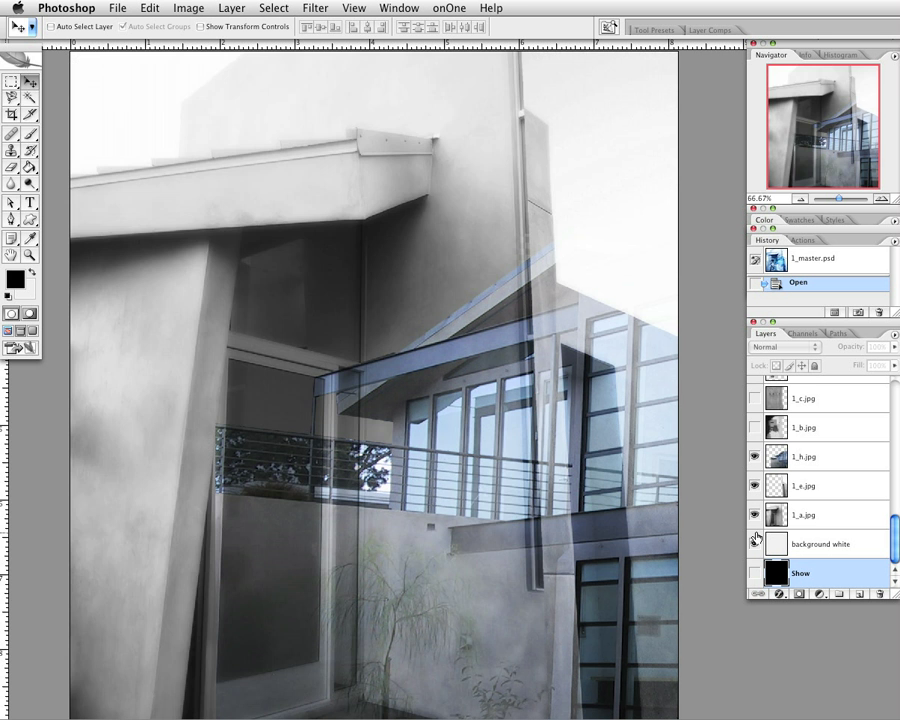
left_click(755, 543)
left_click(812, 517)
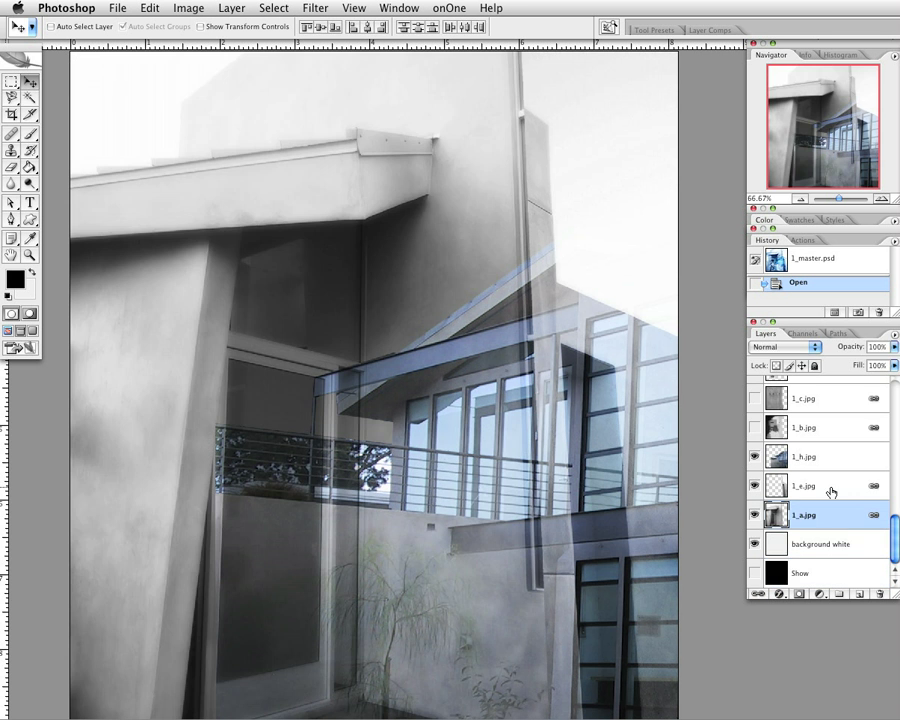
left_click(831, 490)
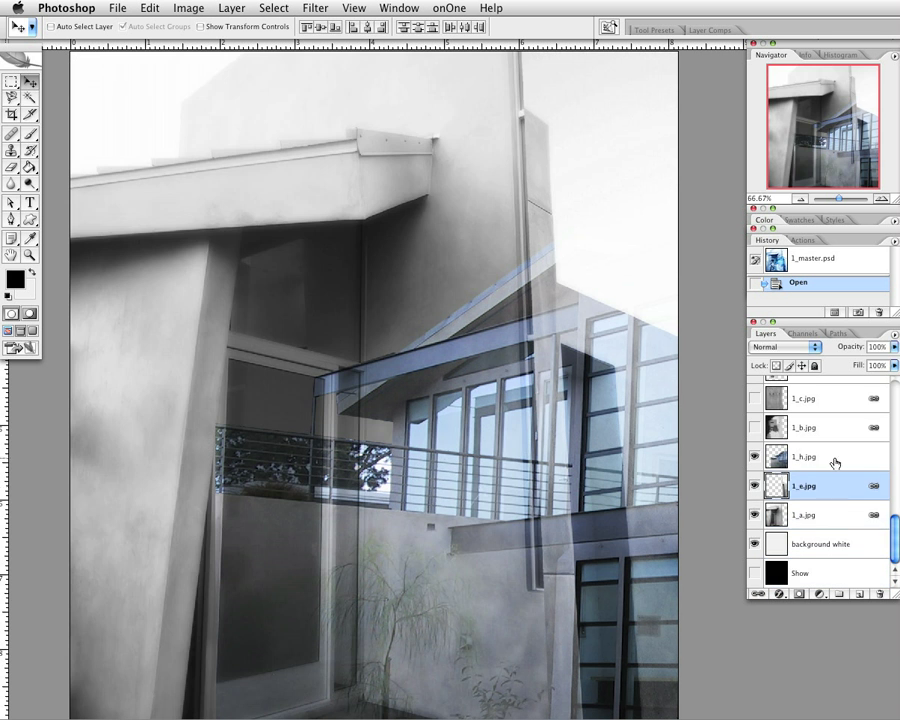
left_click(835, 463)
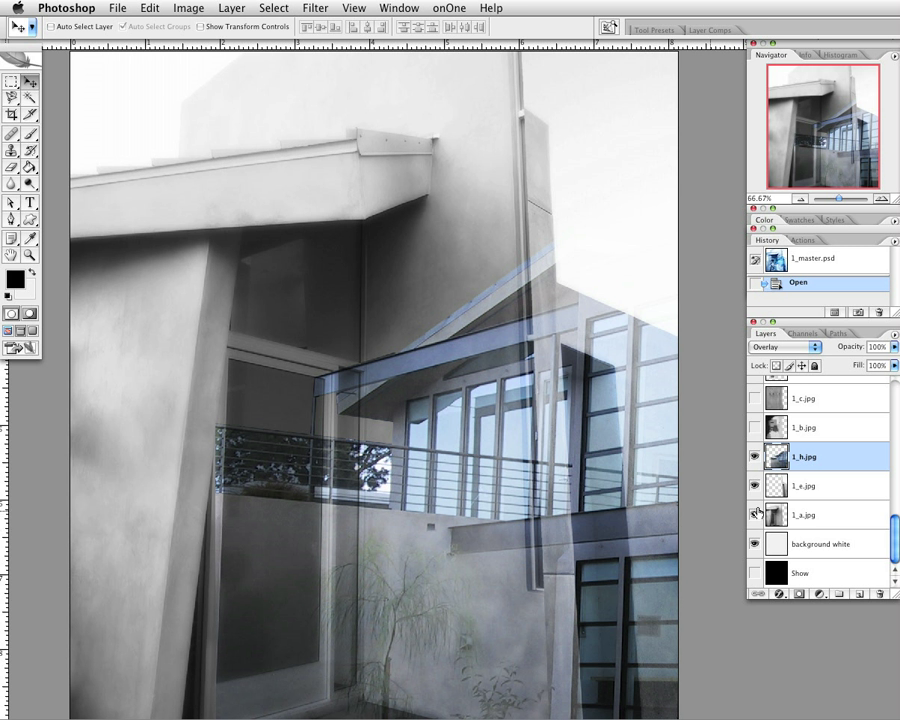
- Blend 1_h.jpg as Overlay, then revert the document to its Open history state
left_click(793, 347)
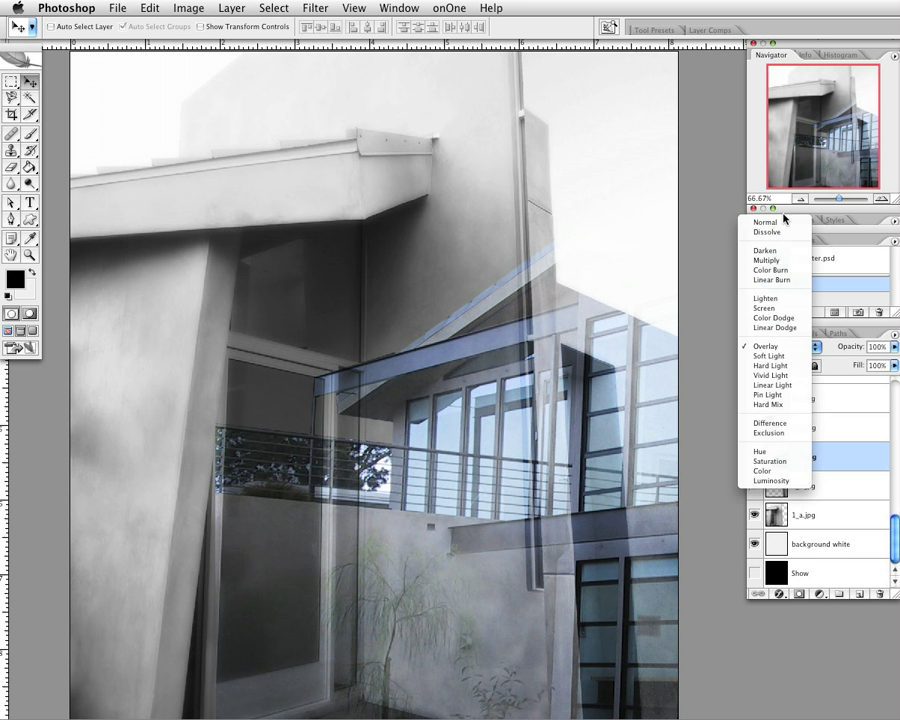
left_click(784, 221)
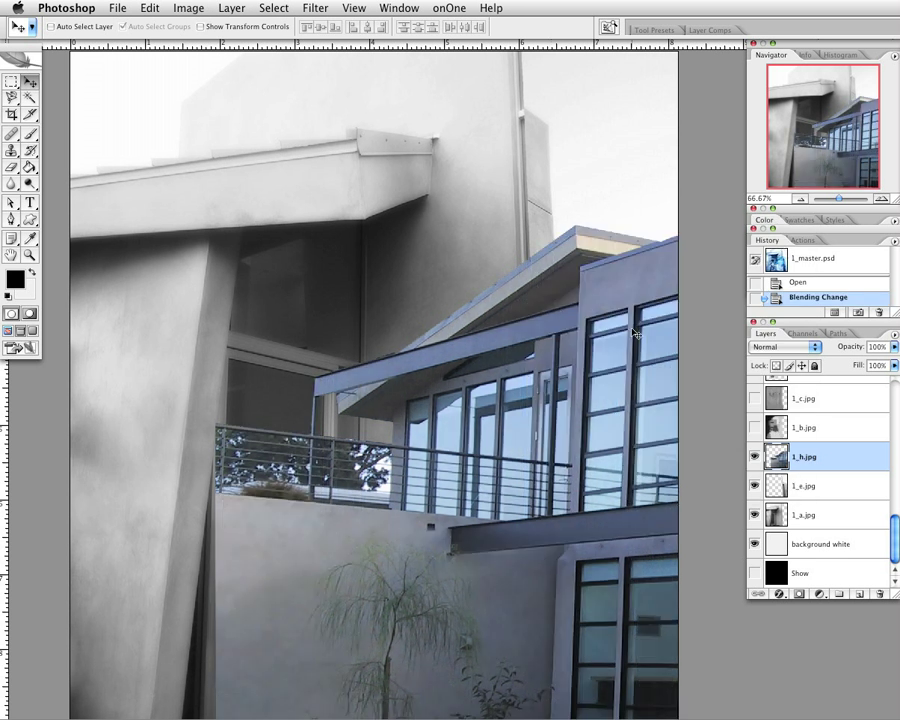
left_click(771, 349)
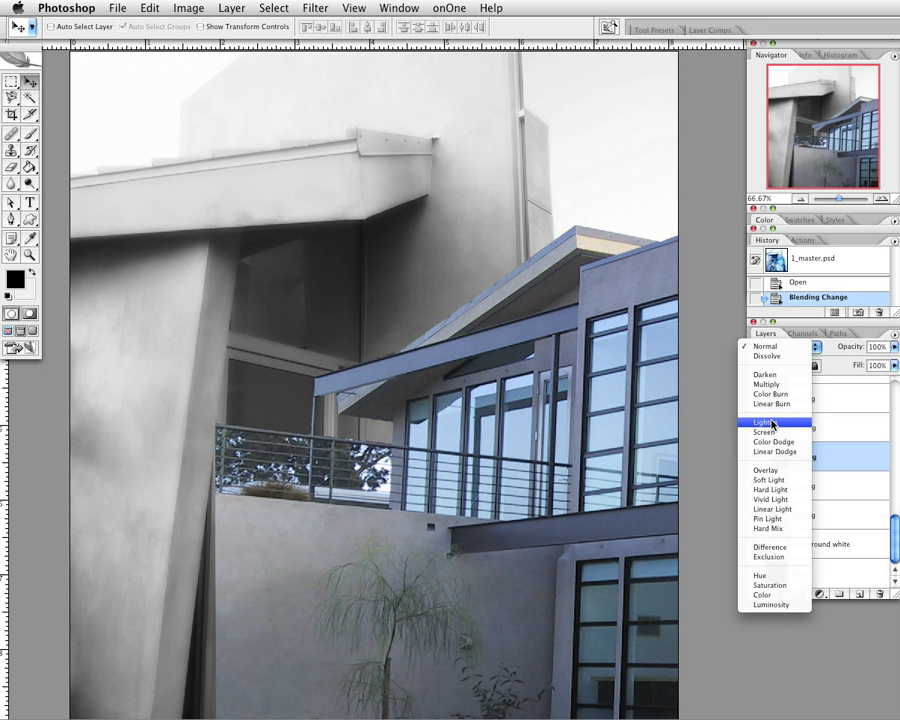
left_click(782, 471)
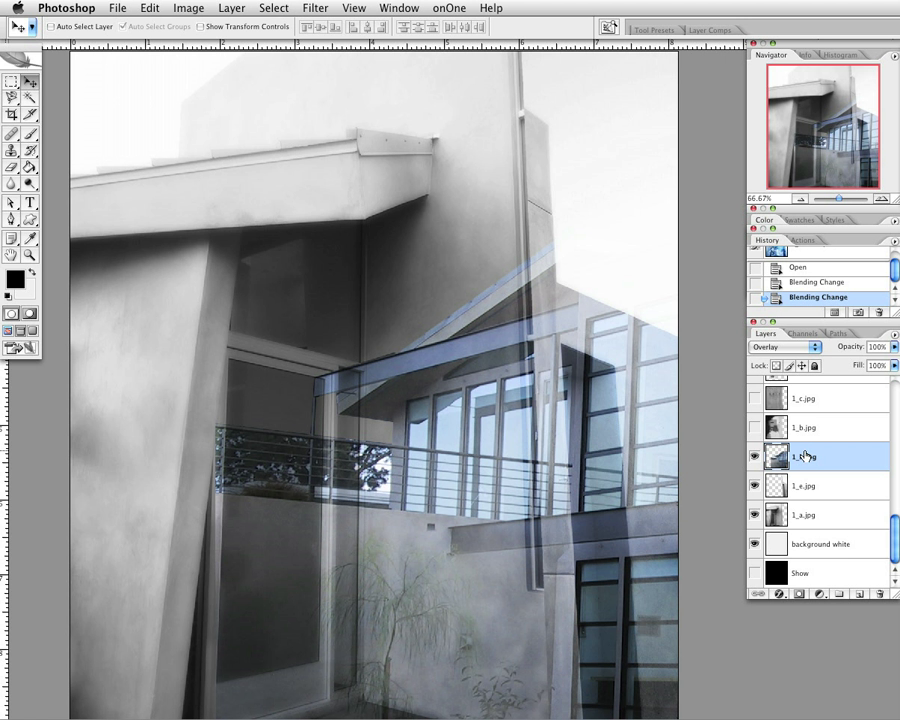
left_click(835, 272)
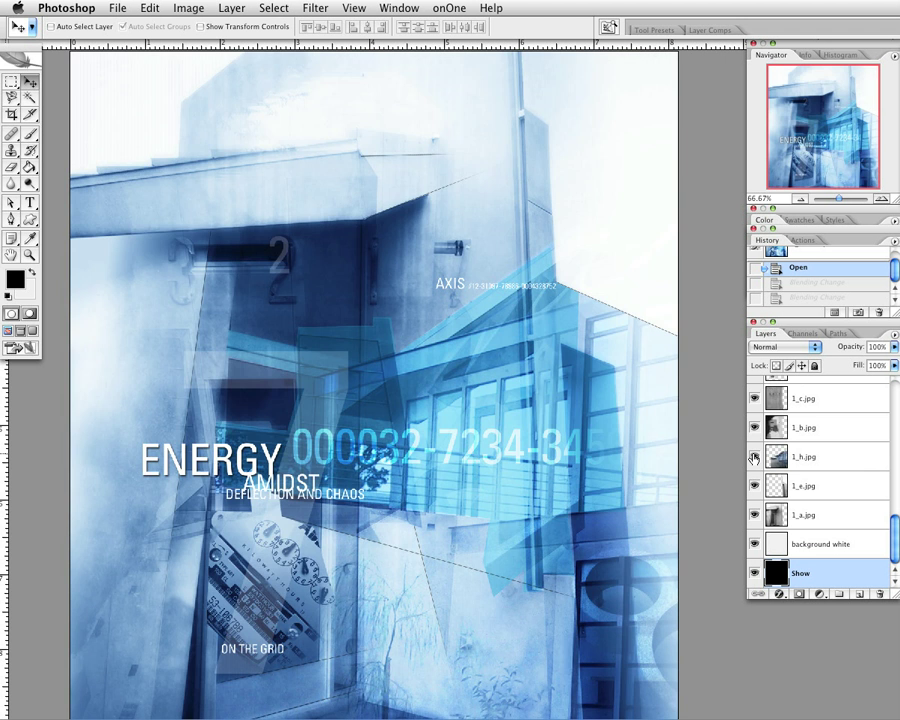
scroll(893, 515, "up", 1)
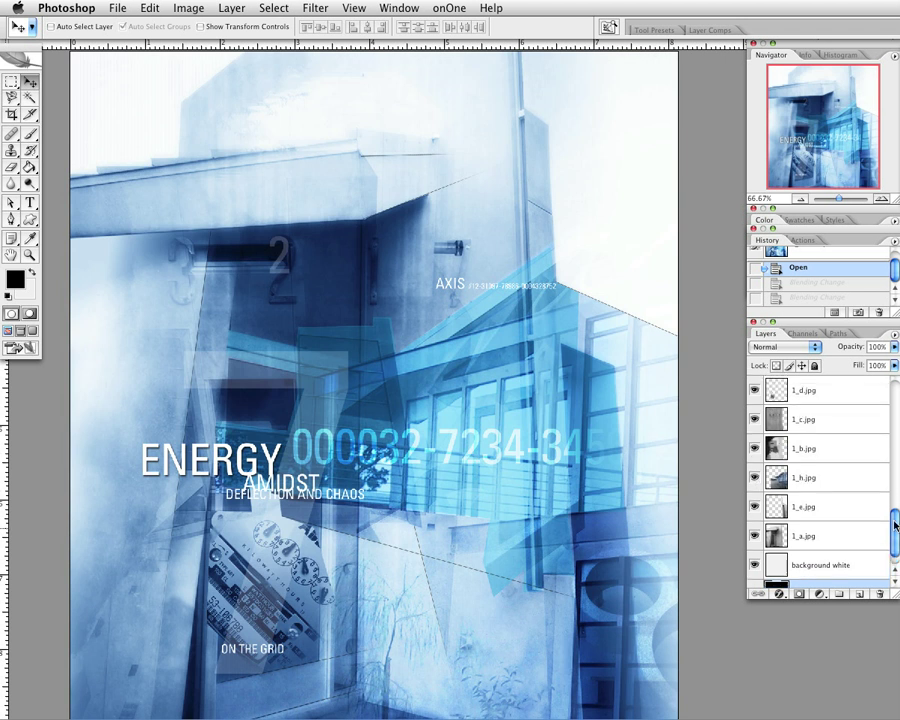
left_click_drag(895, 523, 892, 410)
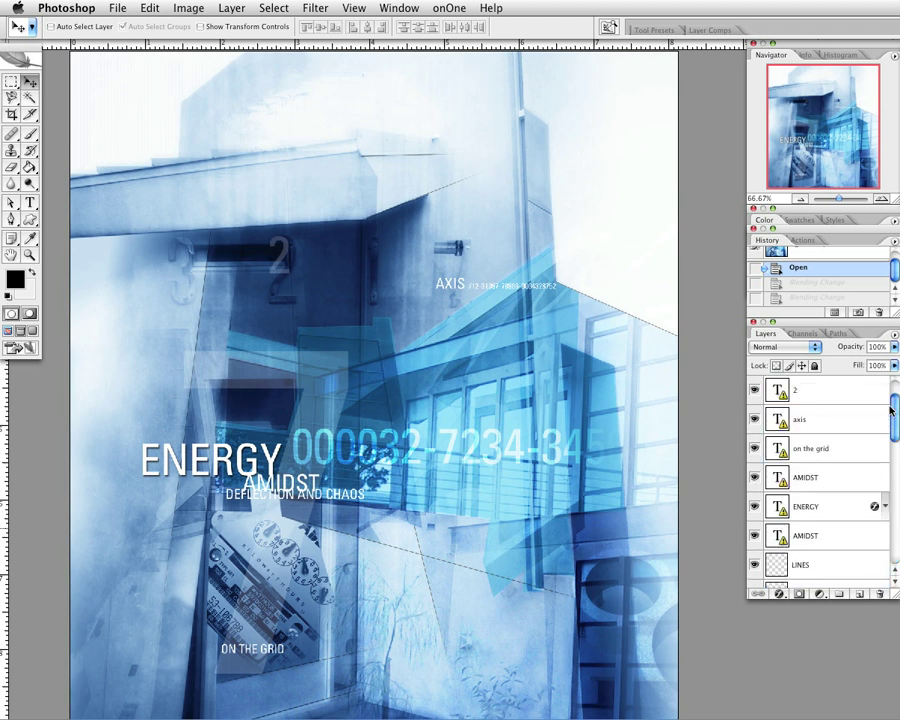
scroll(830, 410, "down", 1)
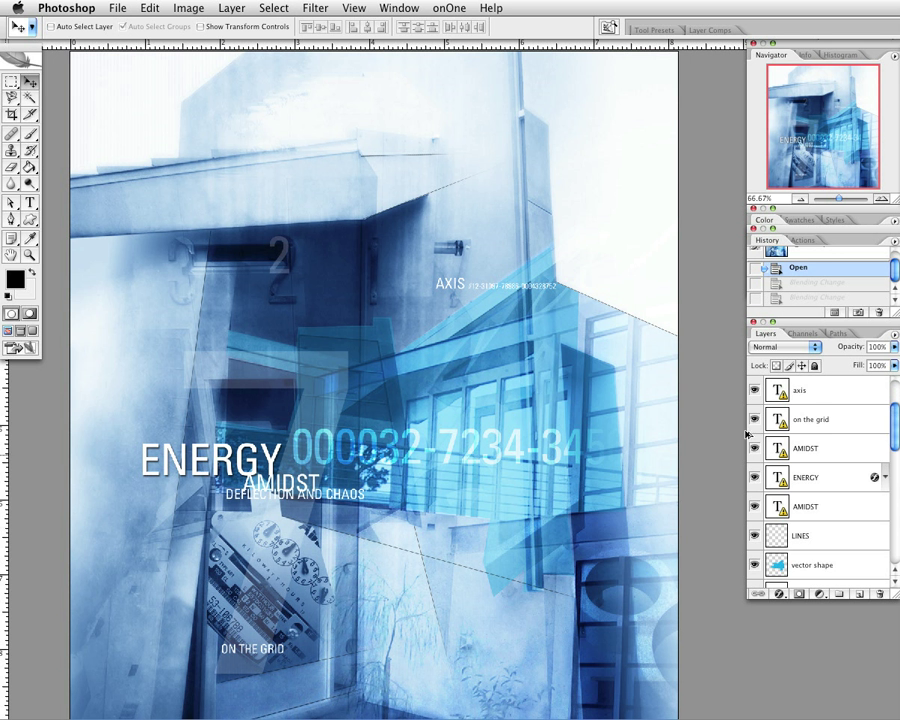
left_click(755, 390, "alt")
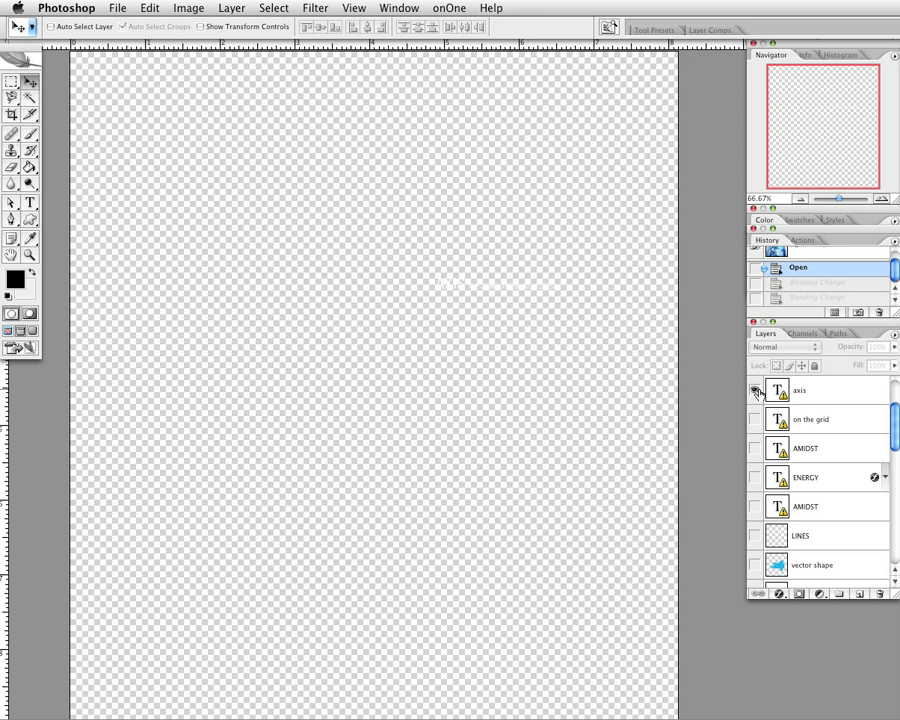
scroll(804, 510, "down", 5)
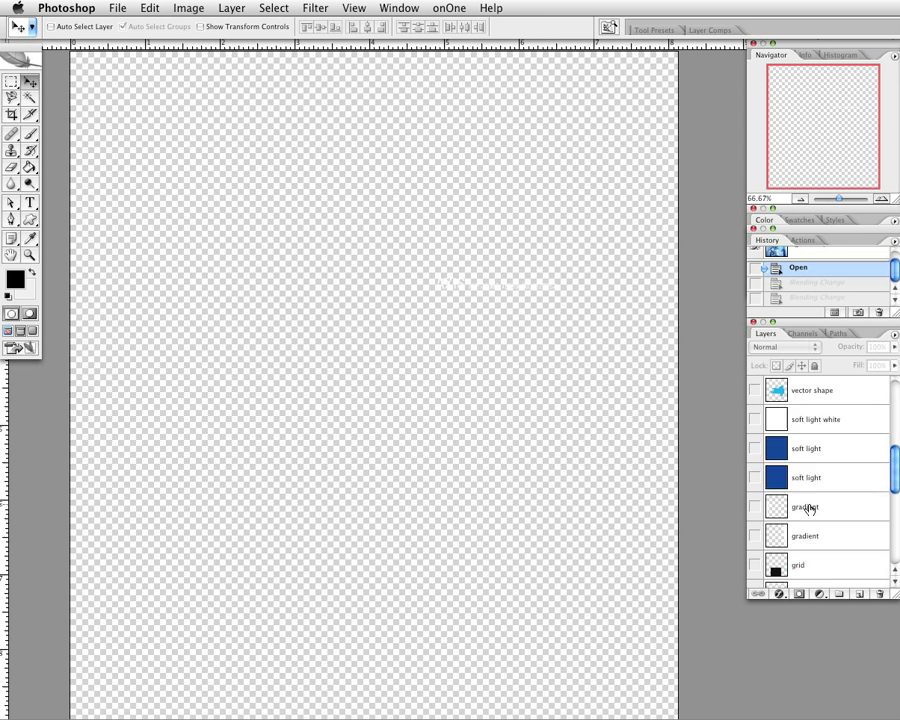
scroll(800, 515, "down", 10)
left_click(755, 573)
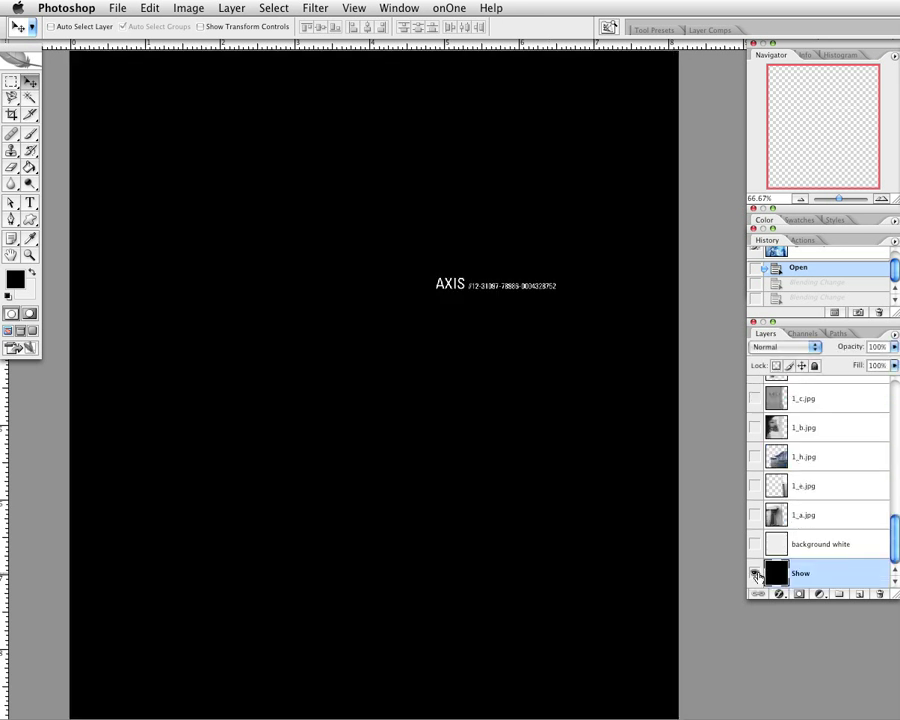
scroll(782, 378, "up", 2)
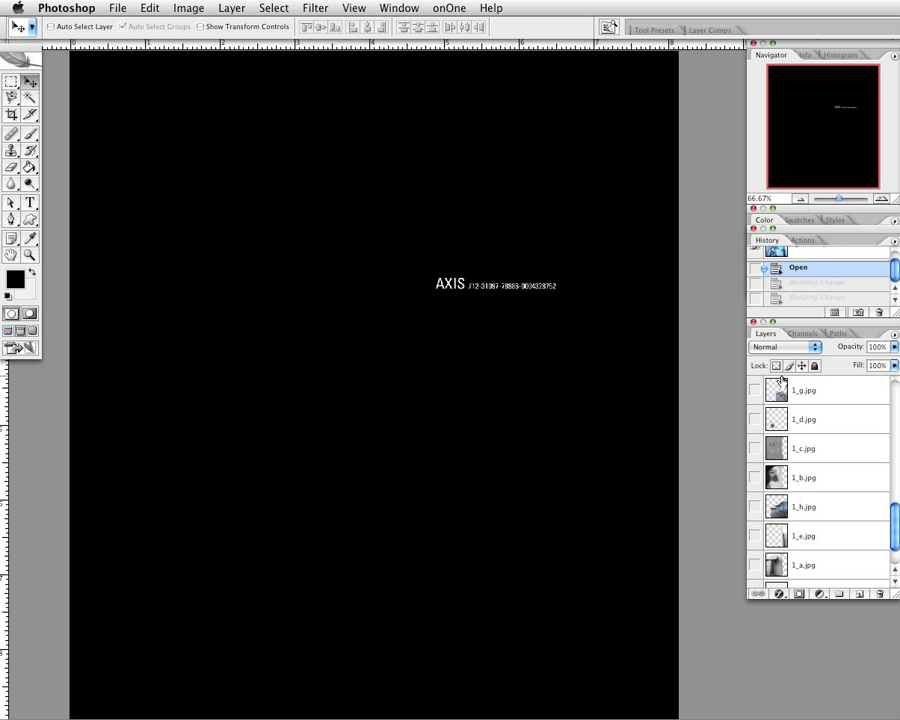
scroll(782, 378, "up", 5)
scroll(782, 380, "up", 3)
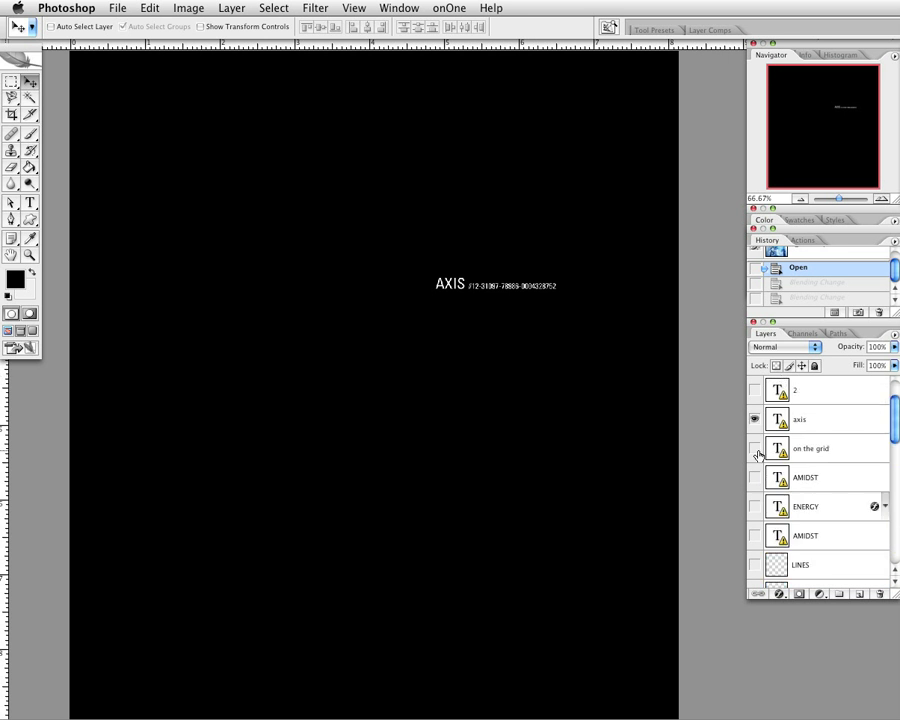
left_click(755, 449)
left_click(755, 478)
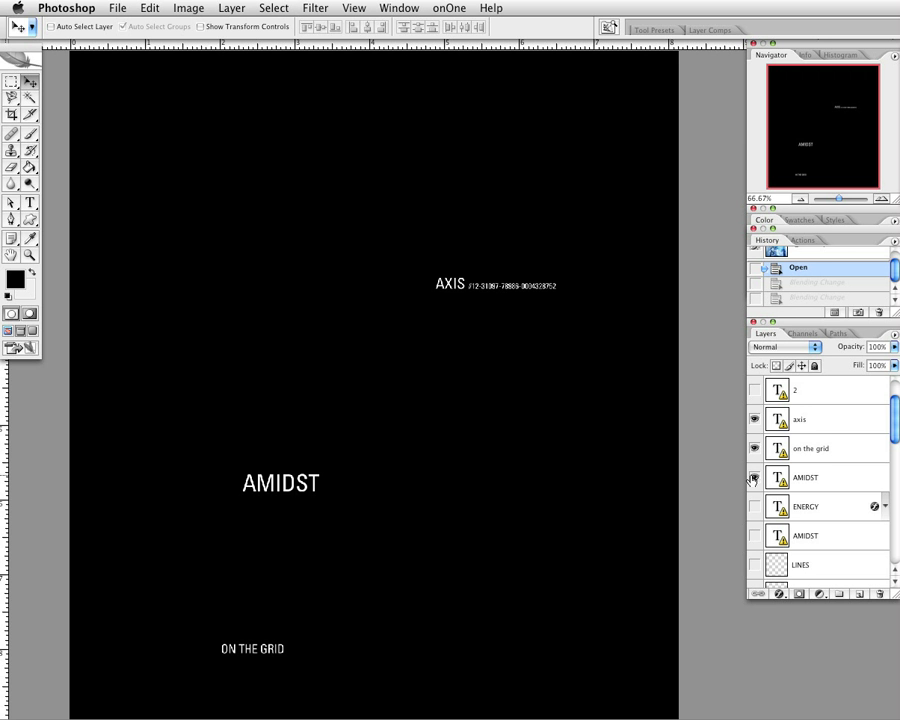
left_click(755, 507)
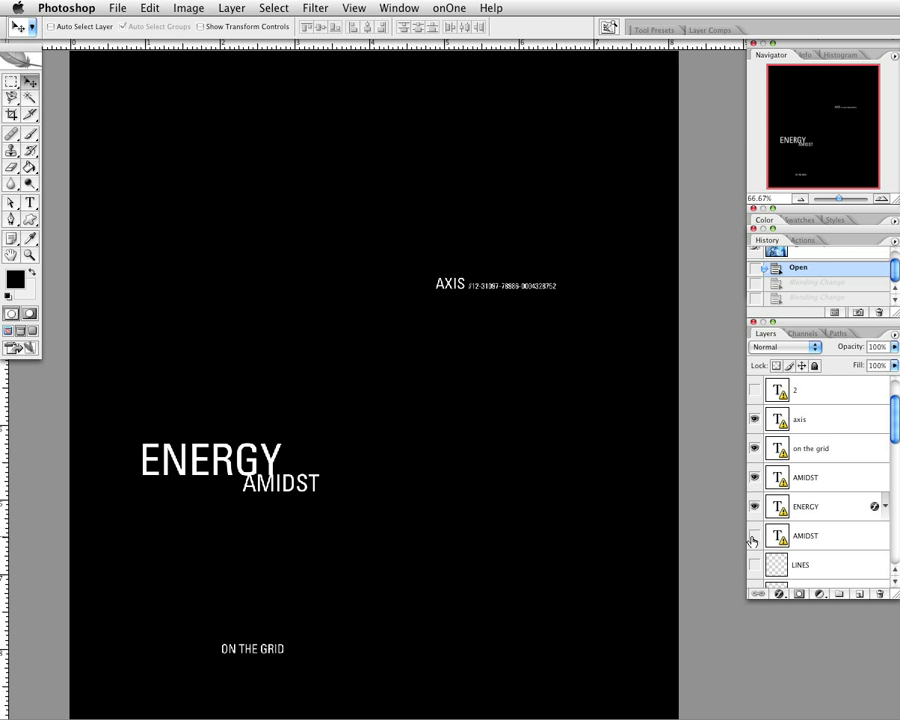
left_click(754, 537)
scroll(755, 535, "down", 1)
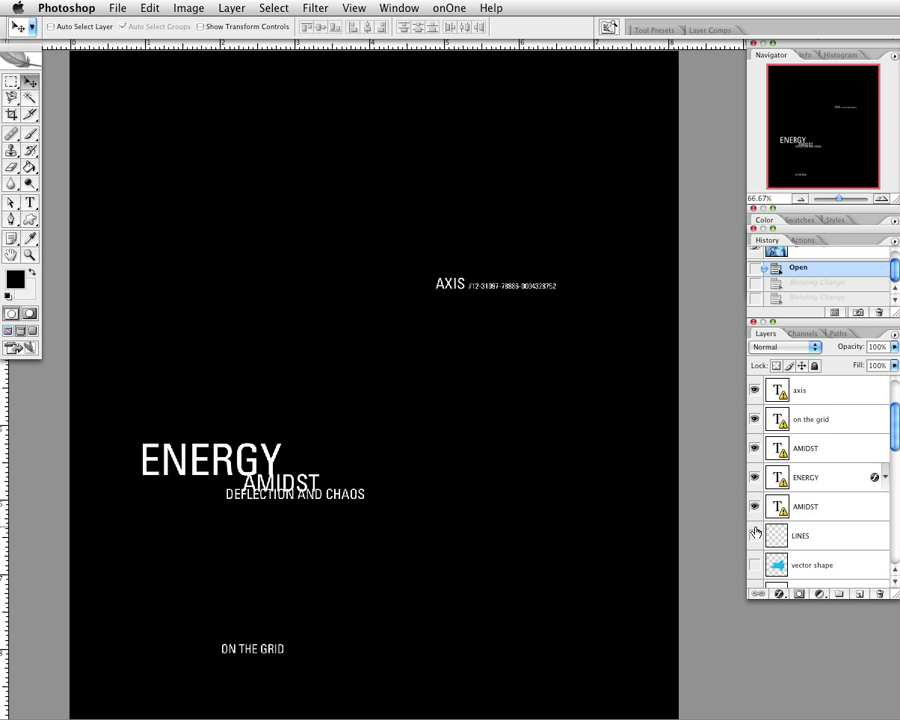
left_click(754, 538, "alt")
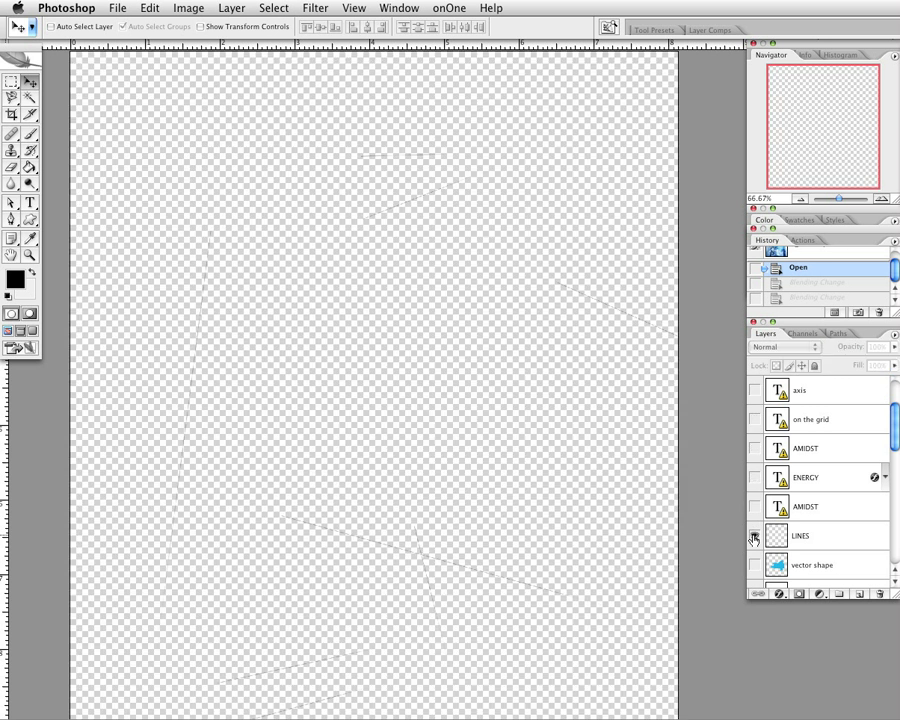
left_click(754, 538, "alt")
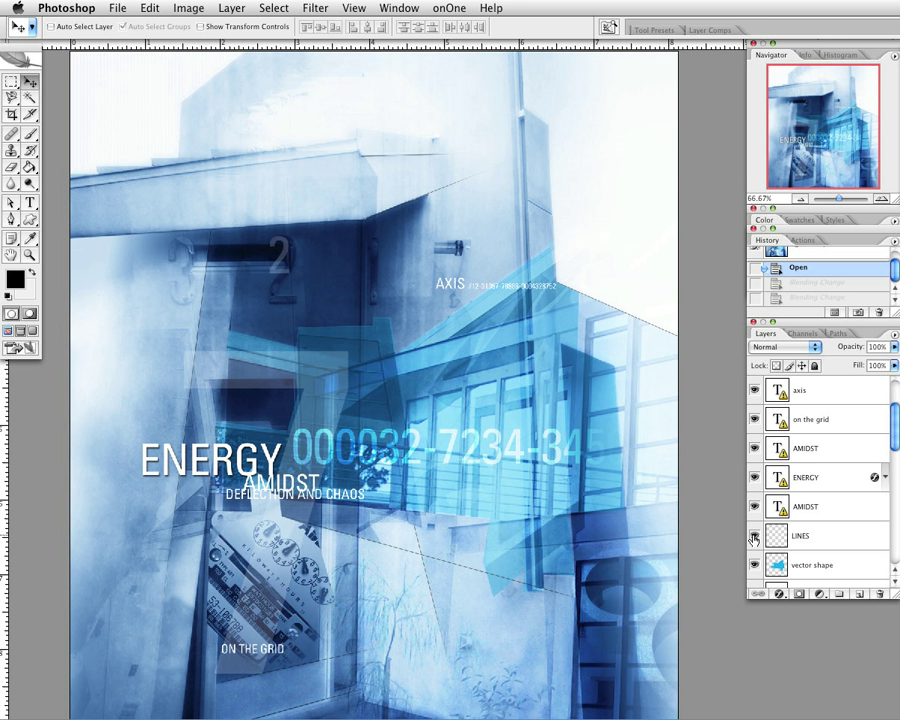
left_click(754, 538, "alt")
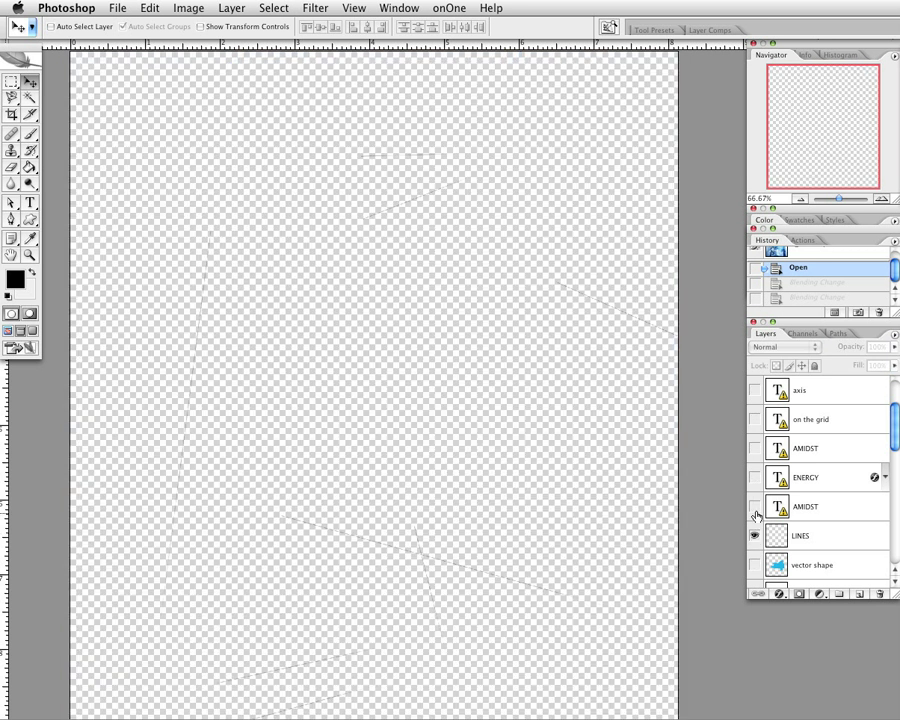
left_click_drag(755, 511, 761, 396)
scroll(761, 395, "up", 3)
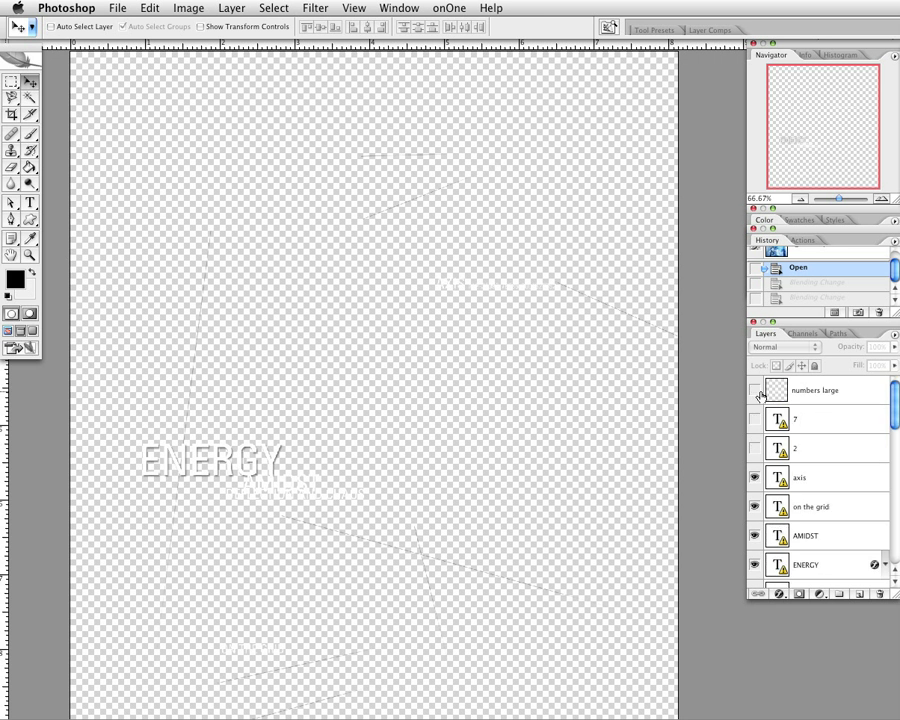
left_click_drag(756, 448, 755, 390)
scroll(805, 462, "down", 5)
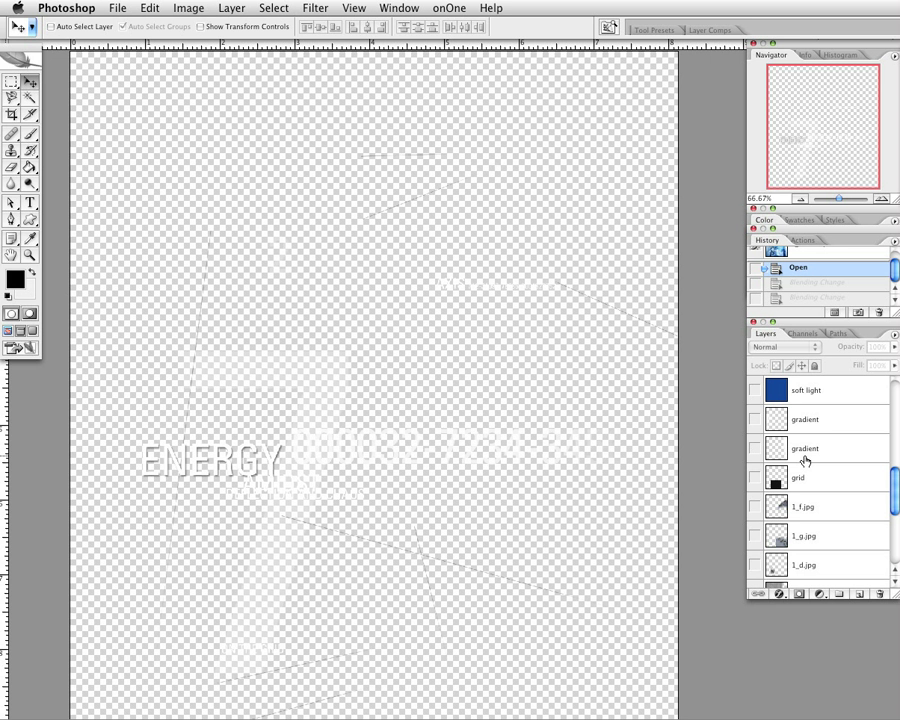
scroll(805, 462, "down", 5)
left_click(754, 574)
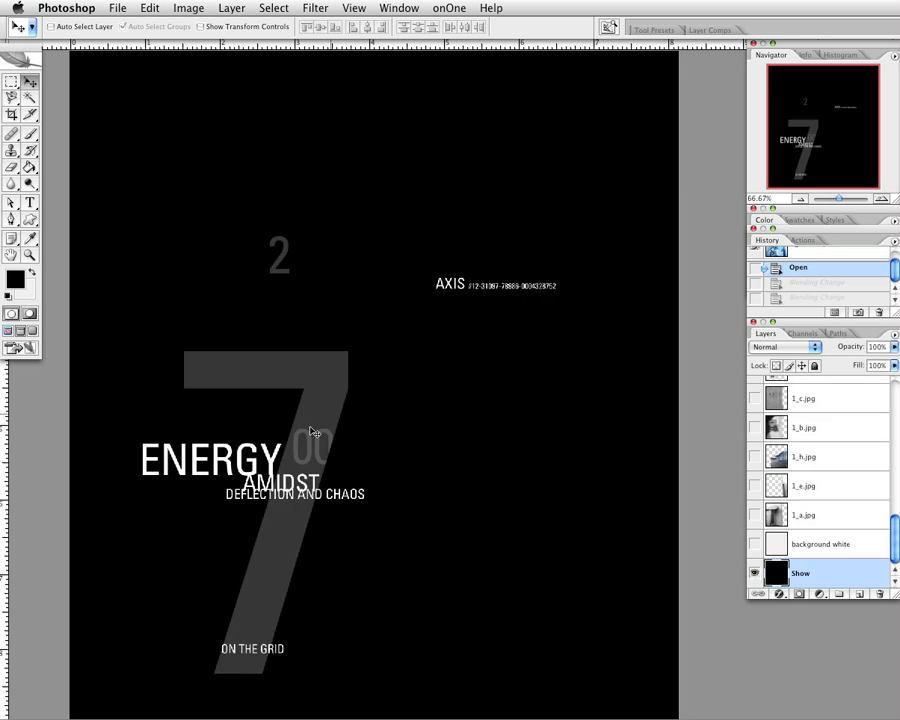
scroll(320, 348, "up", 1)
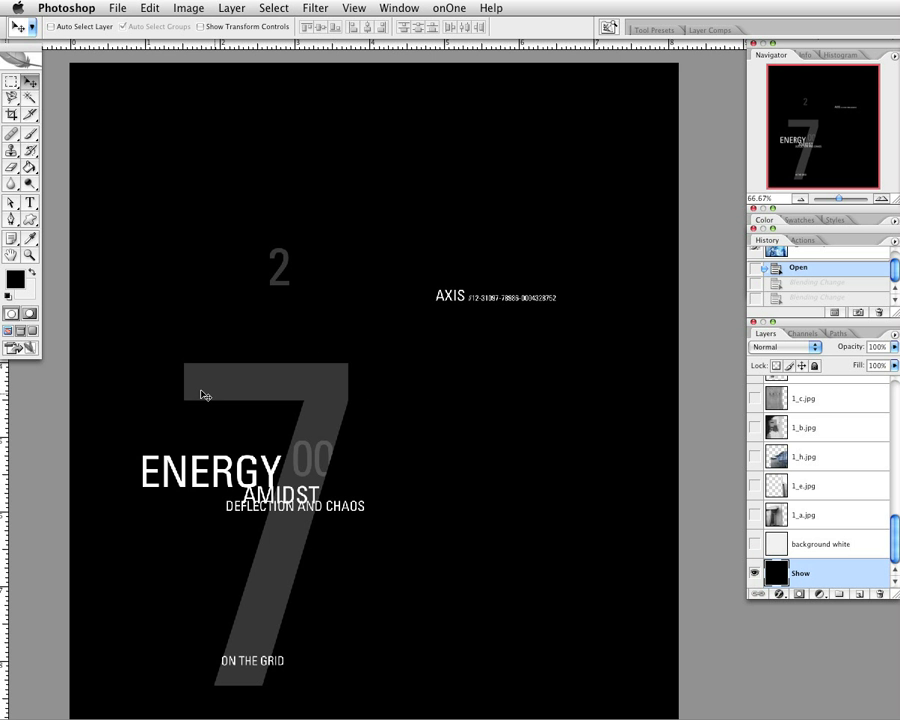
scroll(864, 431, "up", 10)
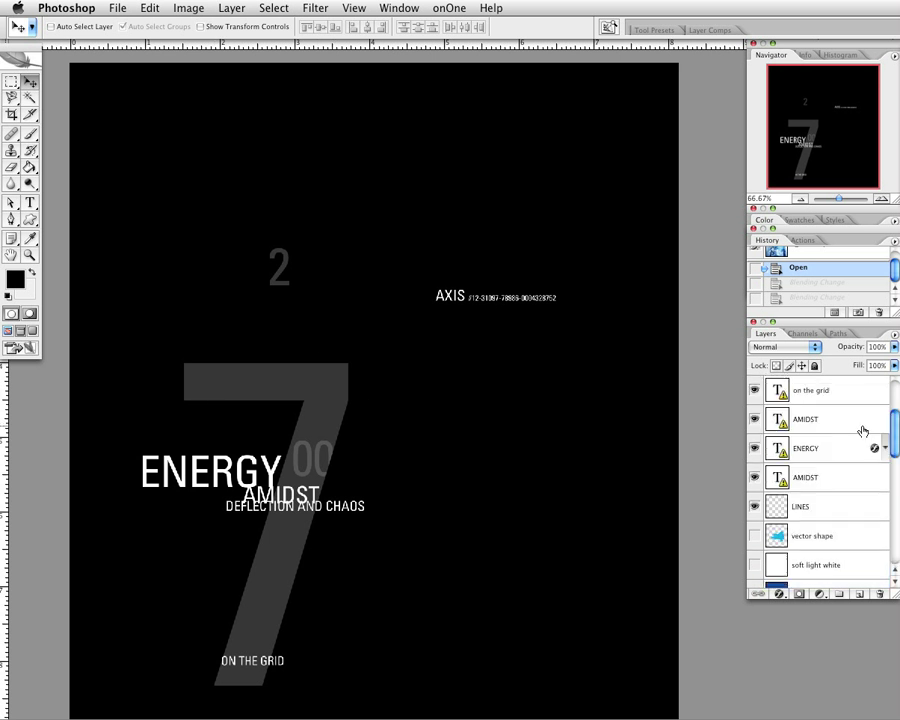
left_click_drag(755, 565, 756, 510)
scroll(757, 508, "down", 2)
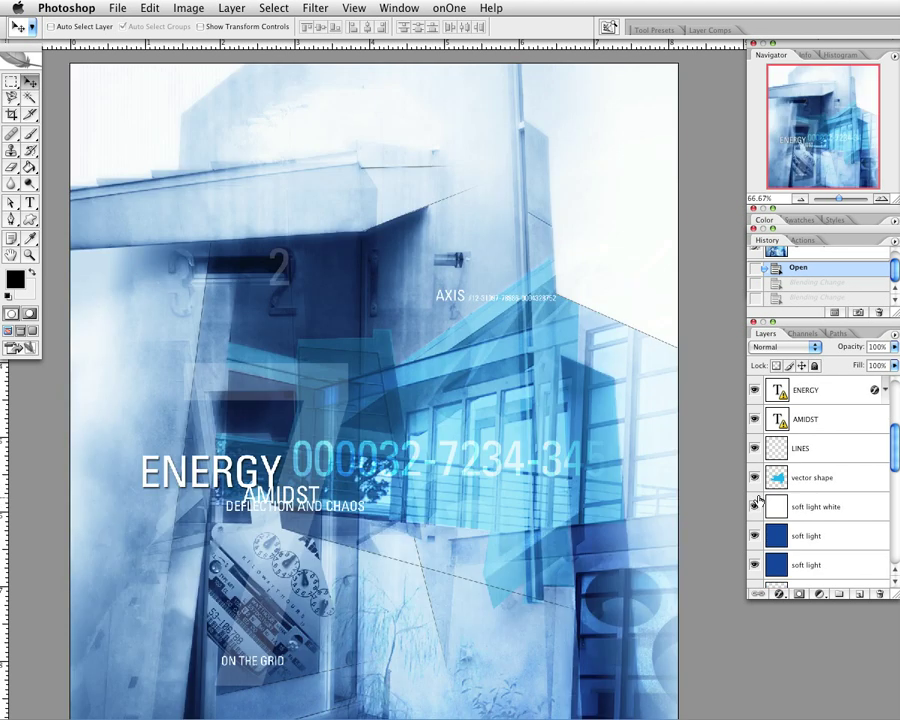
- Show the light-blue vector shape, the 1_h.jpg house photo, then the full poster with 1_f.jpg
left_click(755, 478, "alt")
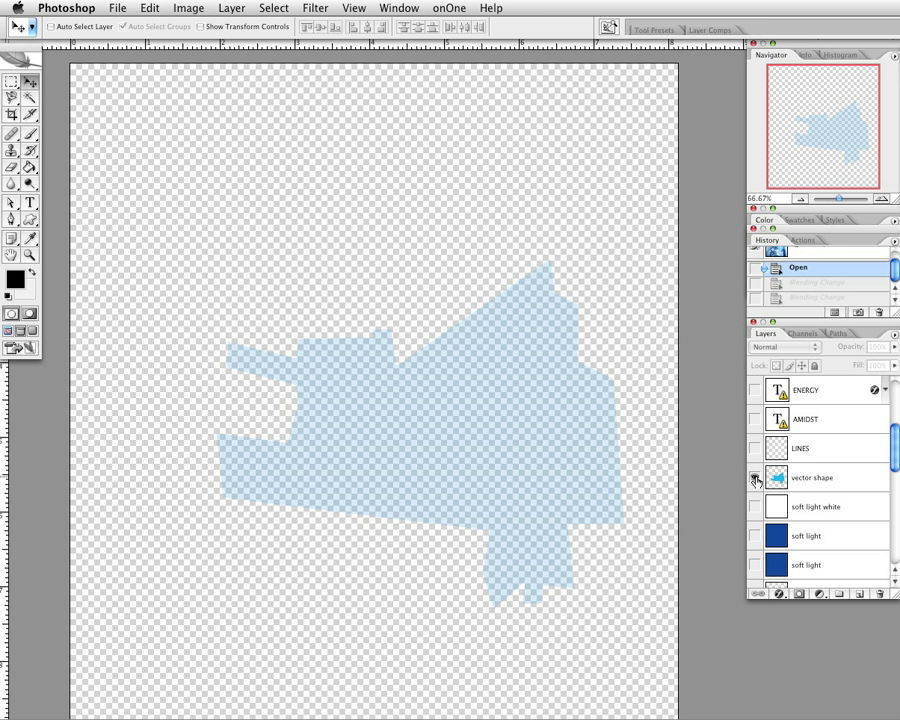
scroll(838, 480, "down", 5)
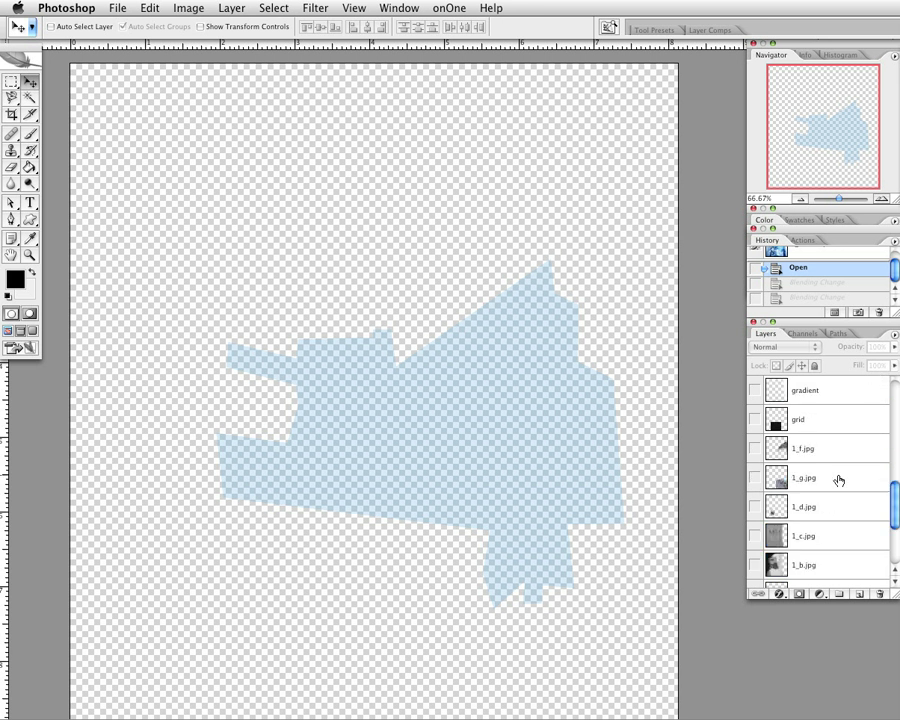
scroll(838, 478, "down", 5)
left_click(812, 462)
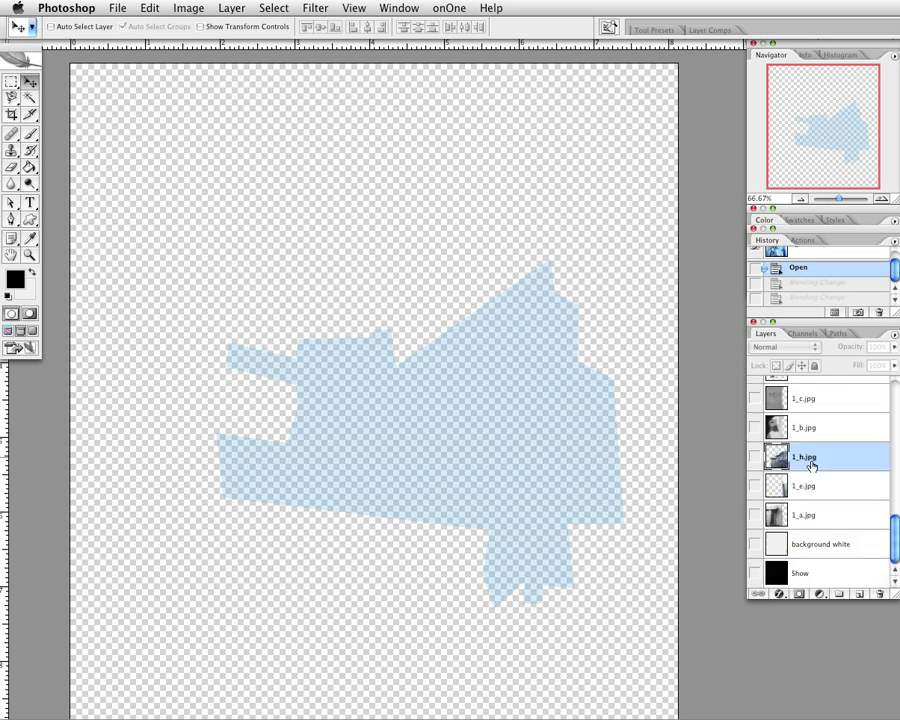
left_click(755, 457)
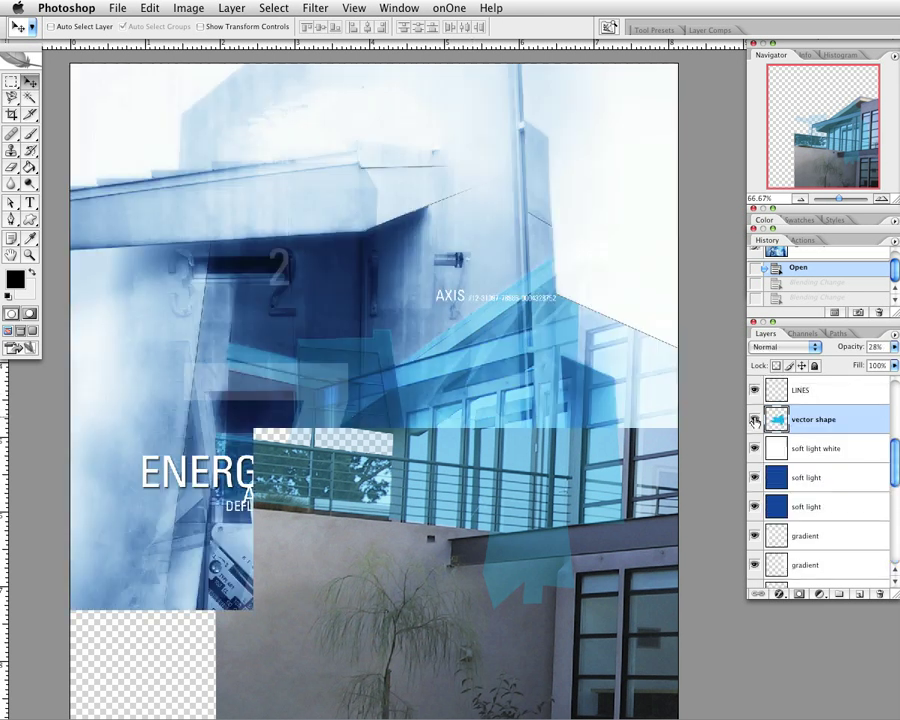
left_click(755, 420)
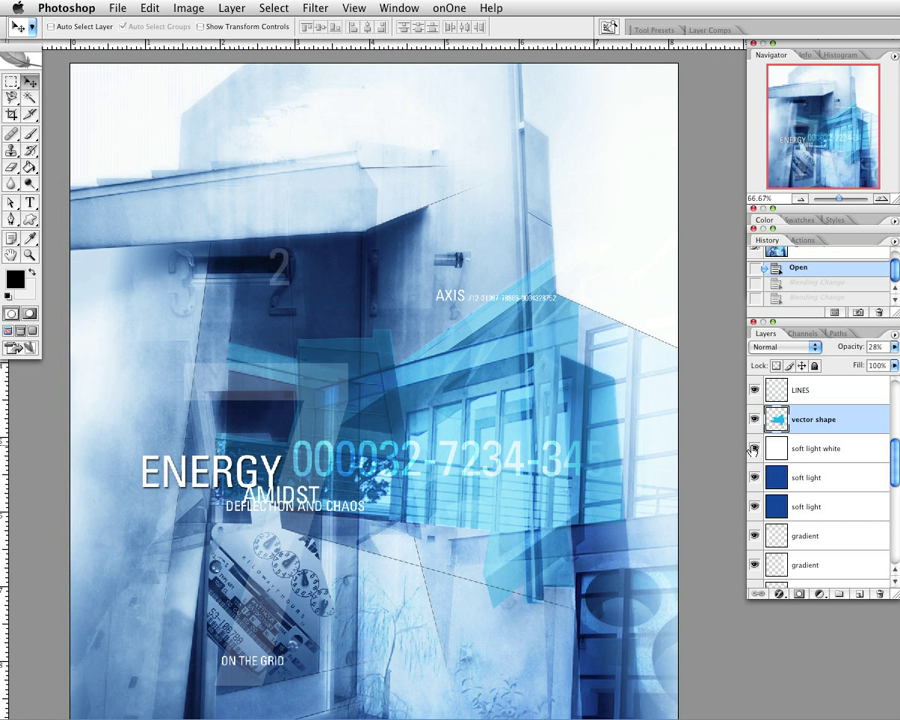
scroll(754, 449, "down", 3)
scroll(755, 451, "down", 1)
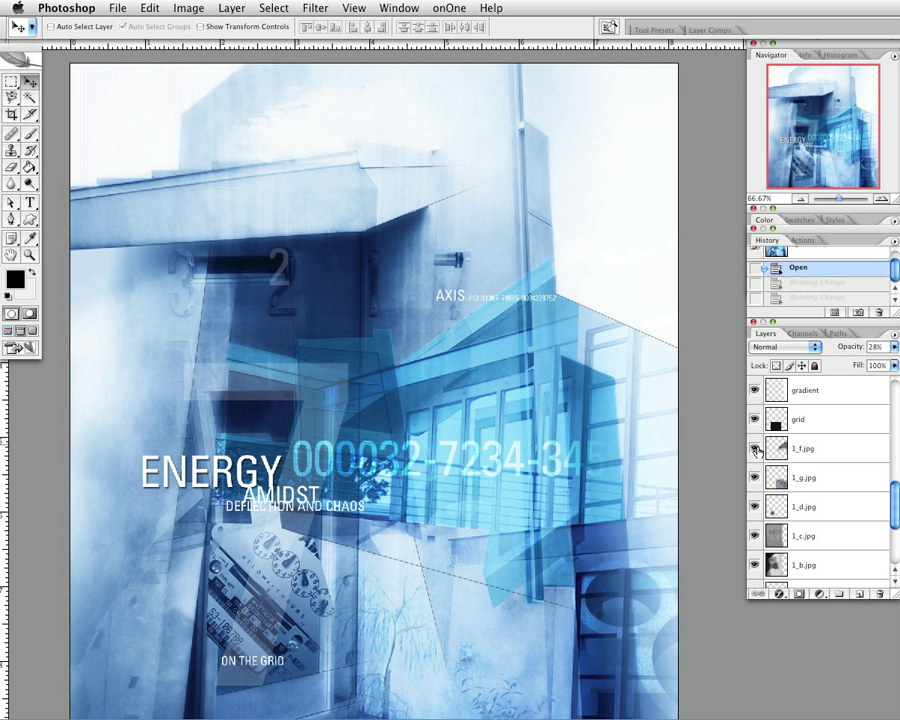
left_click(755, 449)
- Toggle the soft light and cyan vector shape layers, leaving the lower soft light layer hidden
scroll(790, 465, "up", 5)
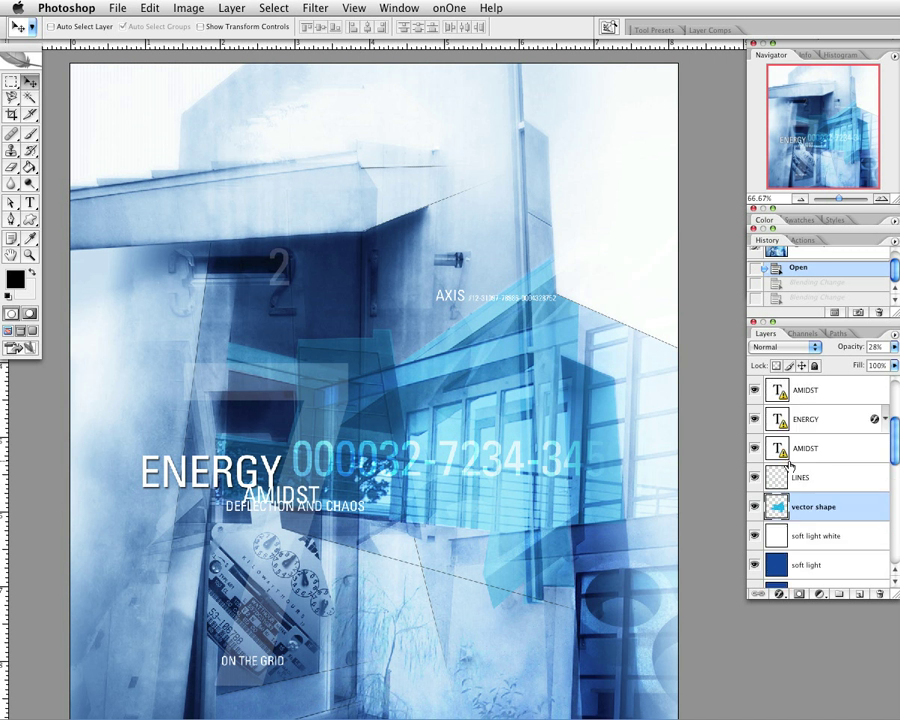
scroll(790, 465, "down", 1)
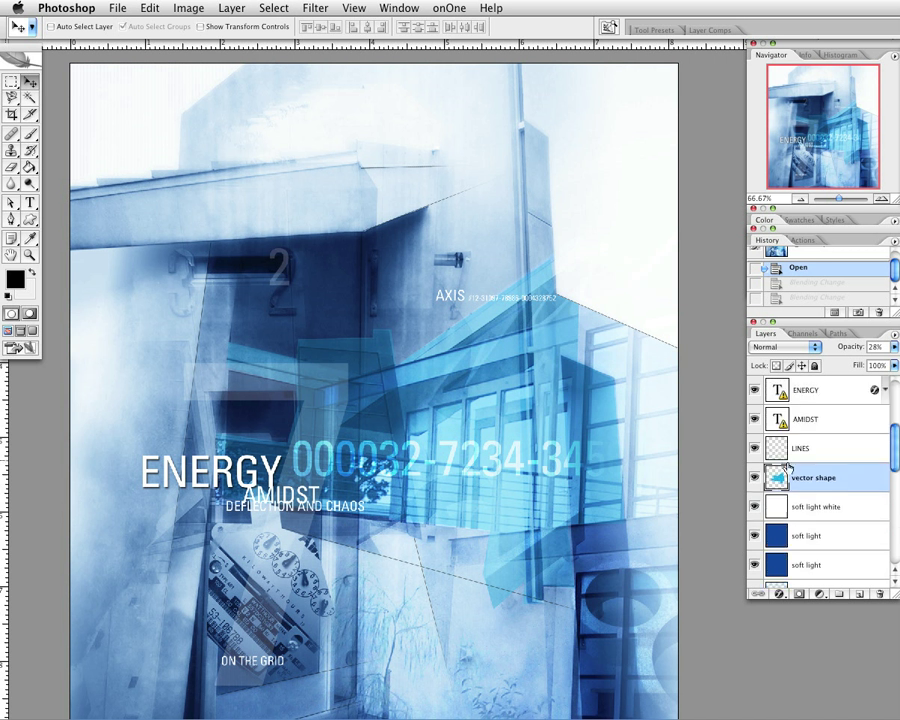
left_click(756, 536)
left_click(754, 563)
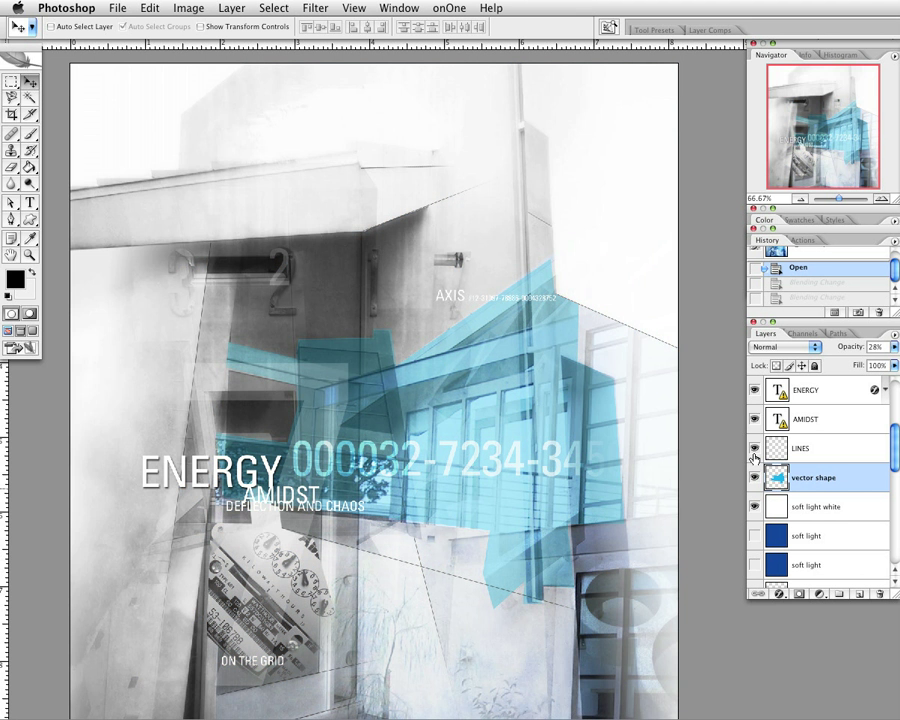
left_click(755, 477)
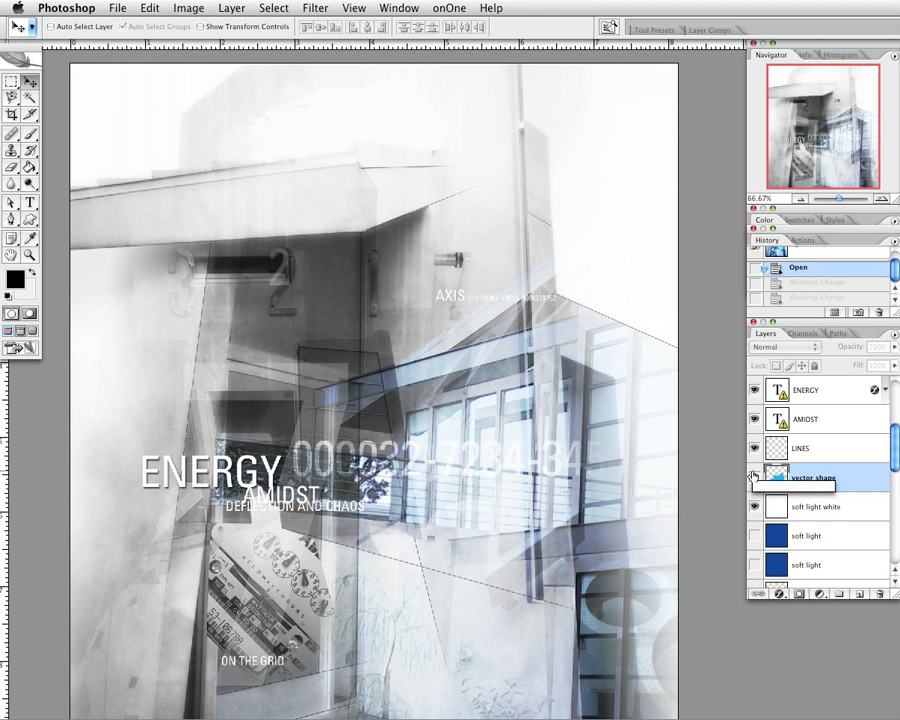
left_click(754, 477)
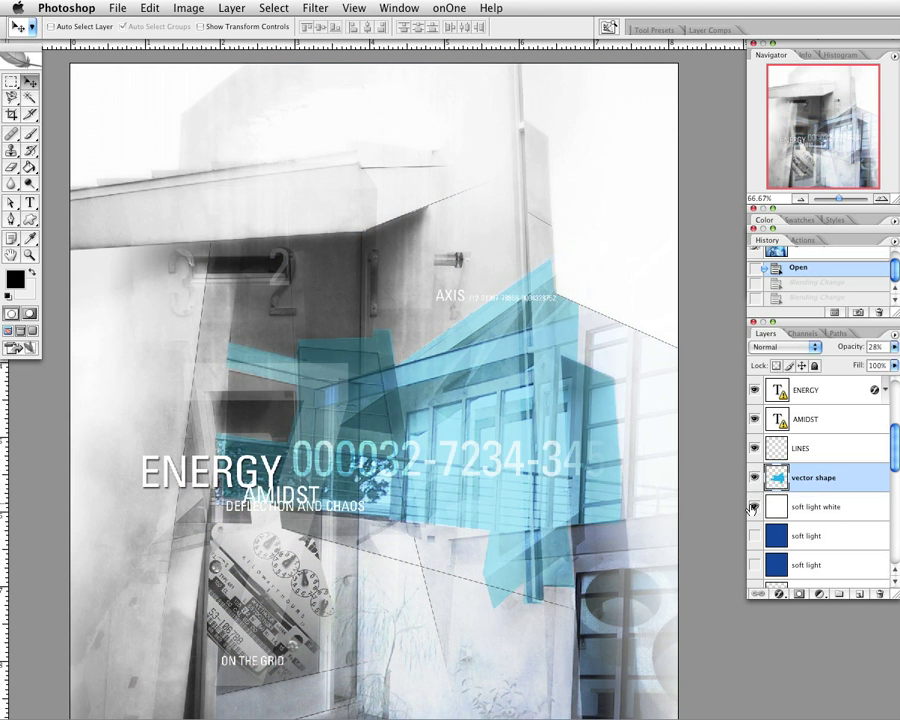
left_click(754, 536)
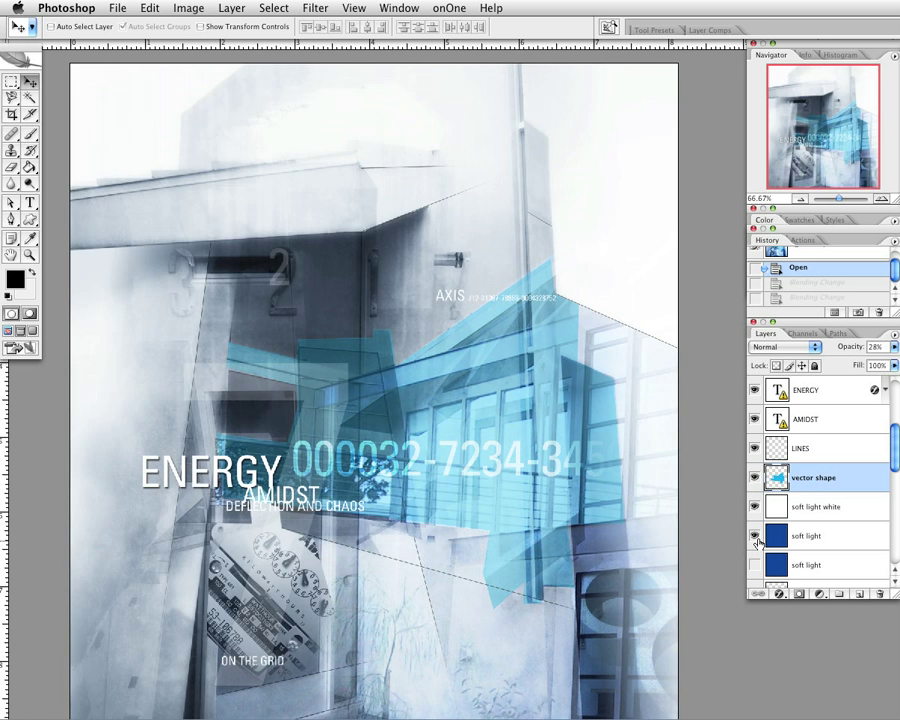
left_click(756, 536, "alt")
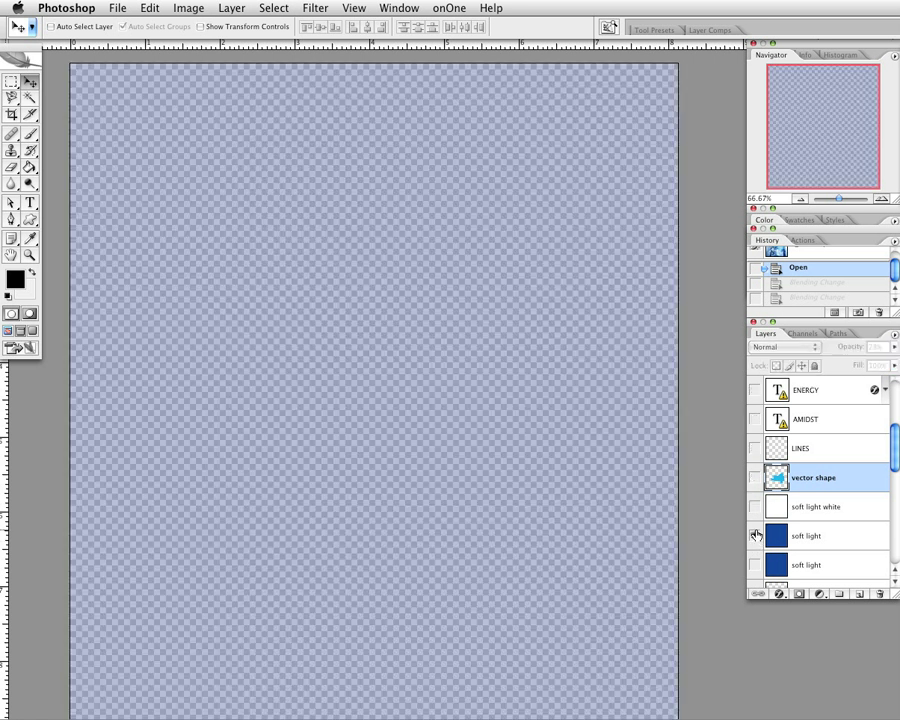
left_click(756, 536)
left_click(756, 536)
left_click(756, 536, "alt")
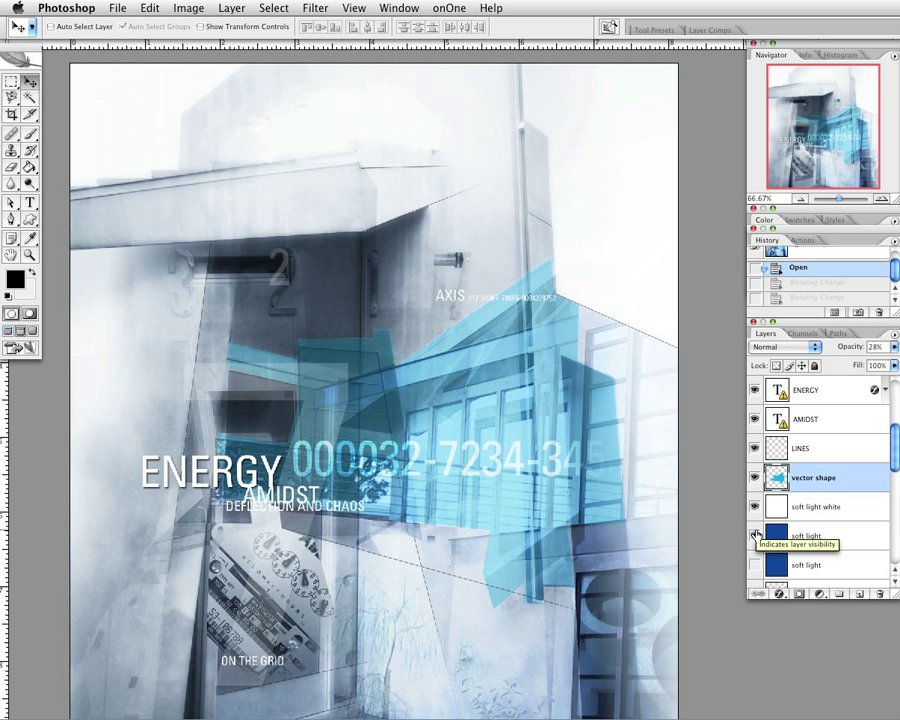
- Revert 1_master.psd to its opened History state, zoom out, and close it without saving
scroll(781, 477, "up", 3)
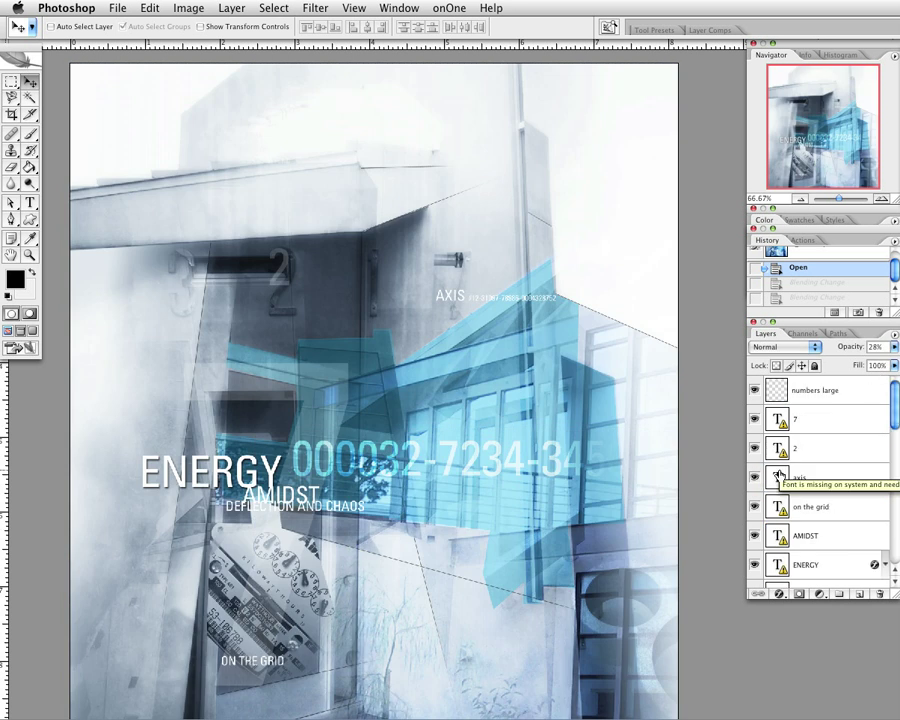
left_click(862, 260)
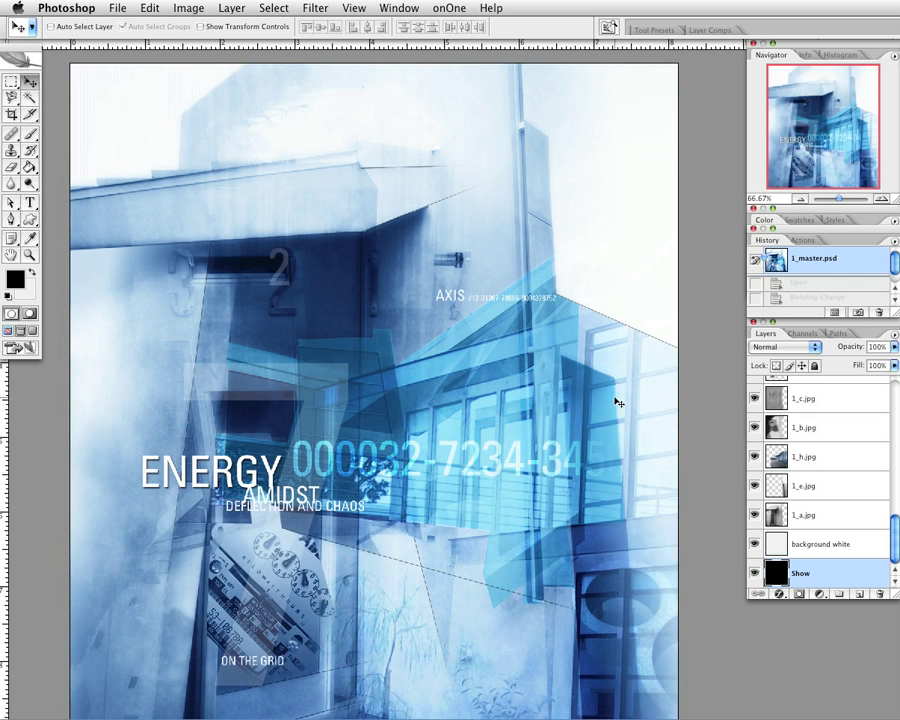
key("super+minus")
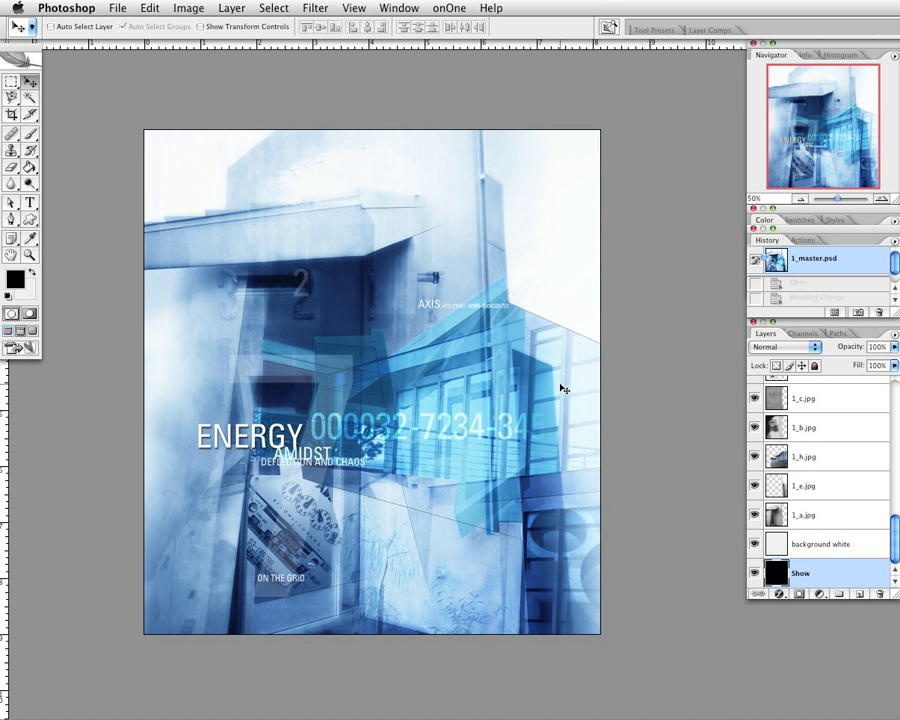
key("super+w")
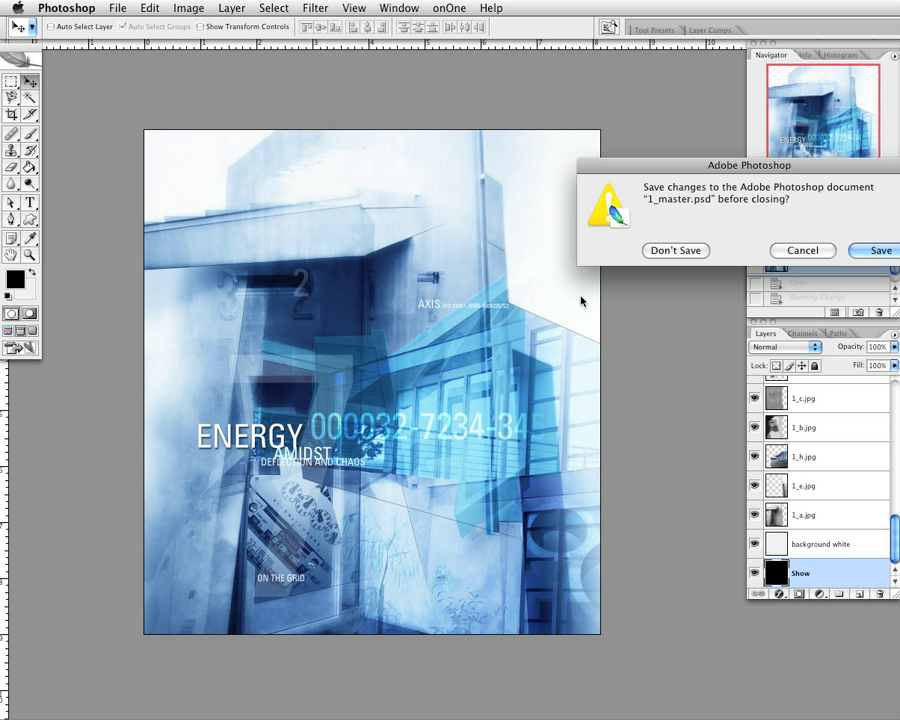
left_click(650, 250)
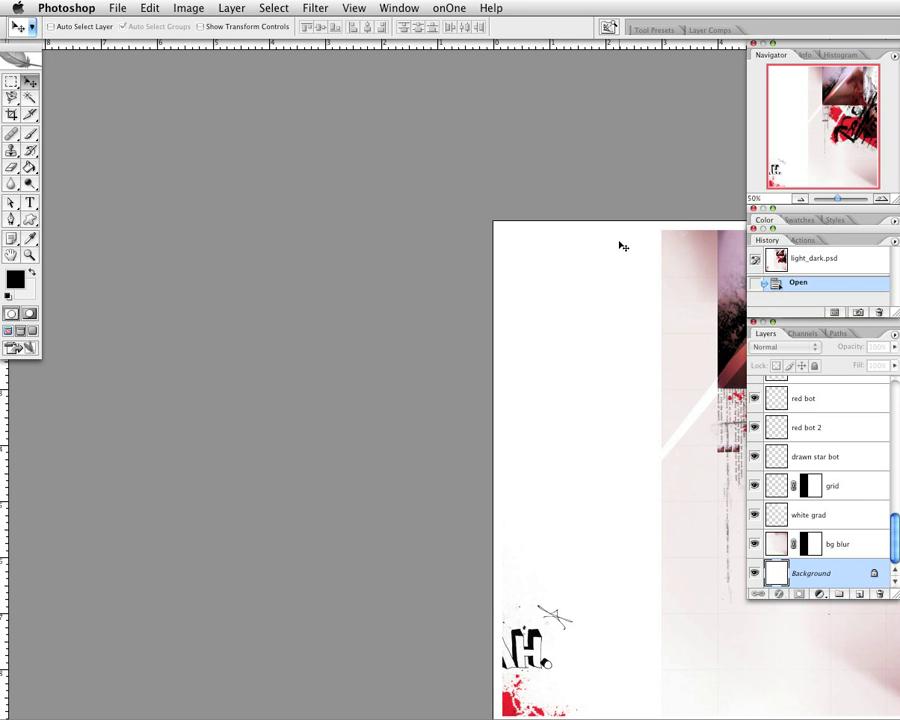
- Zoom into the light_dark poster, pan across the artwork, zoom back out, then switch to Preview
key("super+plus")
left_click_drag(591, 248, 243, 159)
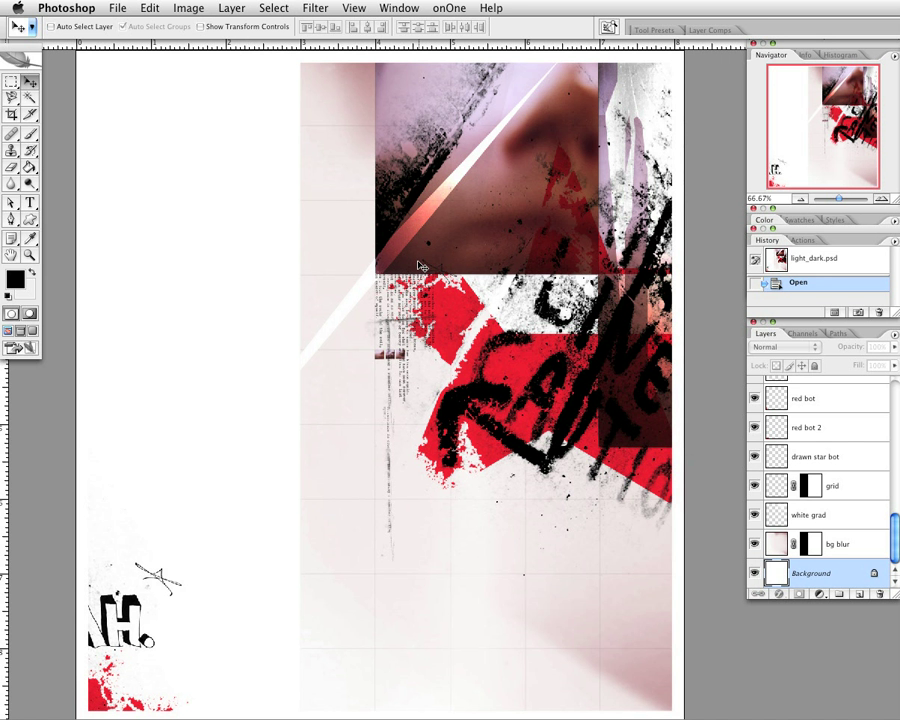
key("super+minus")
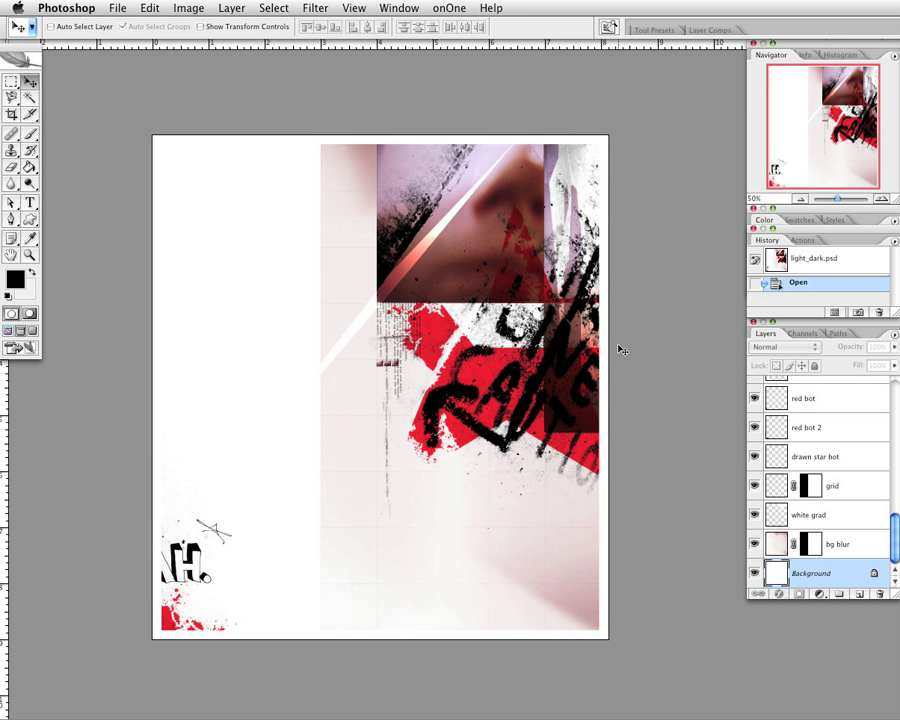
key("super+Tab")
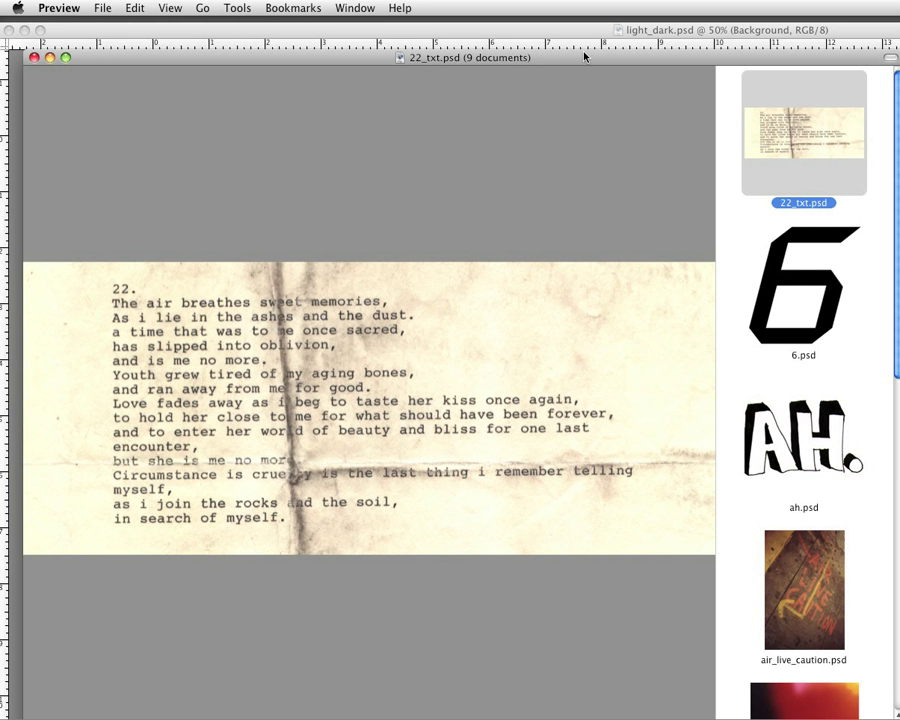
- Move the Preview window up and view 6.psd, ah.psd, air_live_caution.psd and bg_blur.psd
left_click_drag(585, 57, 564, 8)
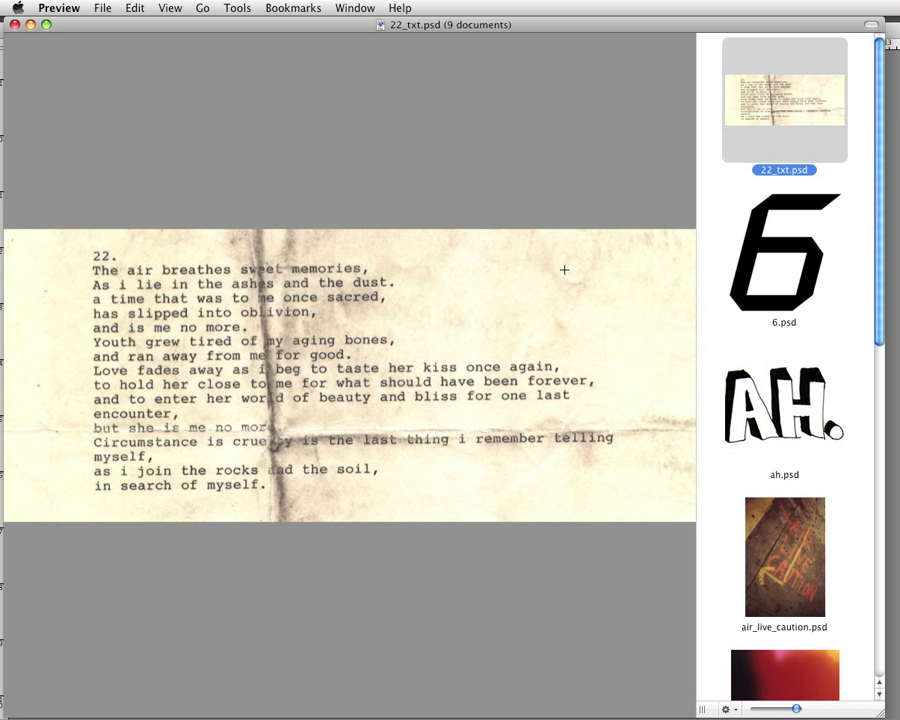
left_click(747, 285)
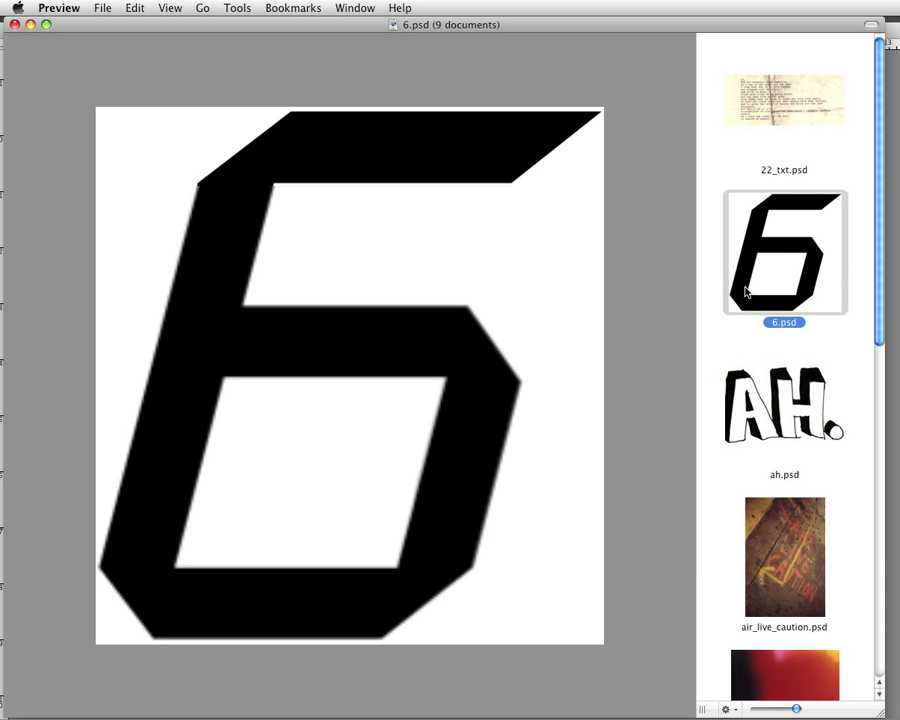
left_click(805, 393)
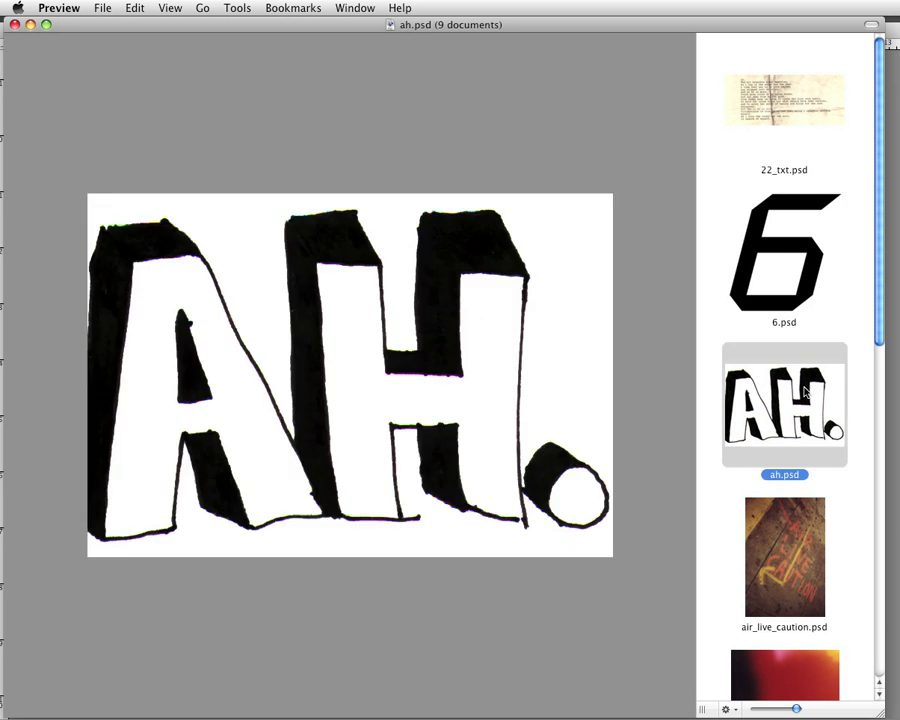
key("Down")
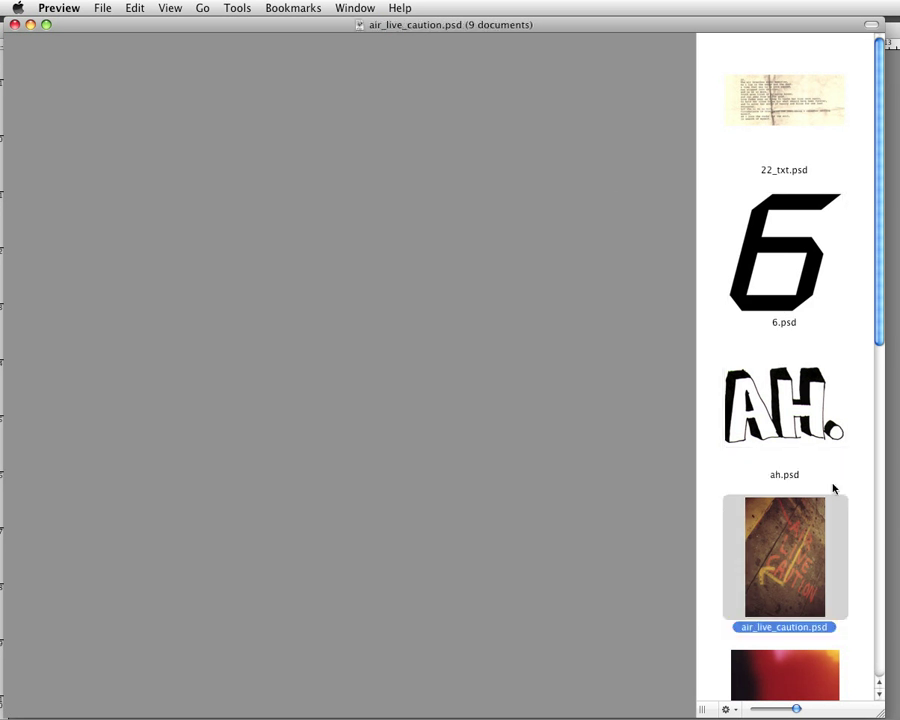
scroll(814, 460, "down", 5)
scroll(814, 460, "down", 5)
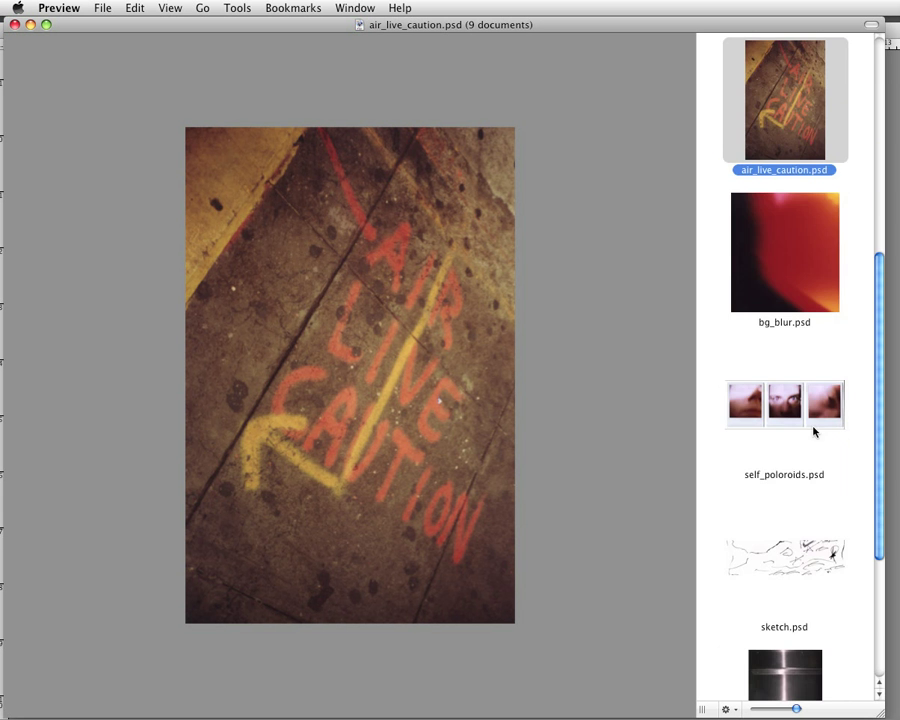
key("Down")
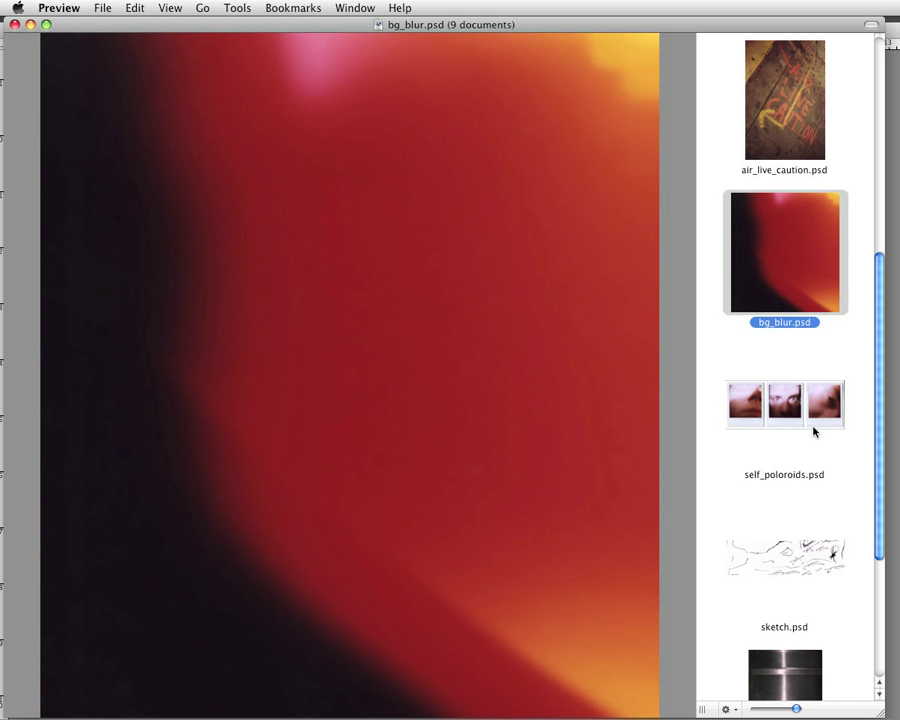
- View self_poloroids.psd, sketch.psd, subway_door.psd and wall_scrapes.psd in turn
left_click(814, 432)
scroll(814, 432, "down", 5)
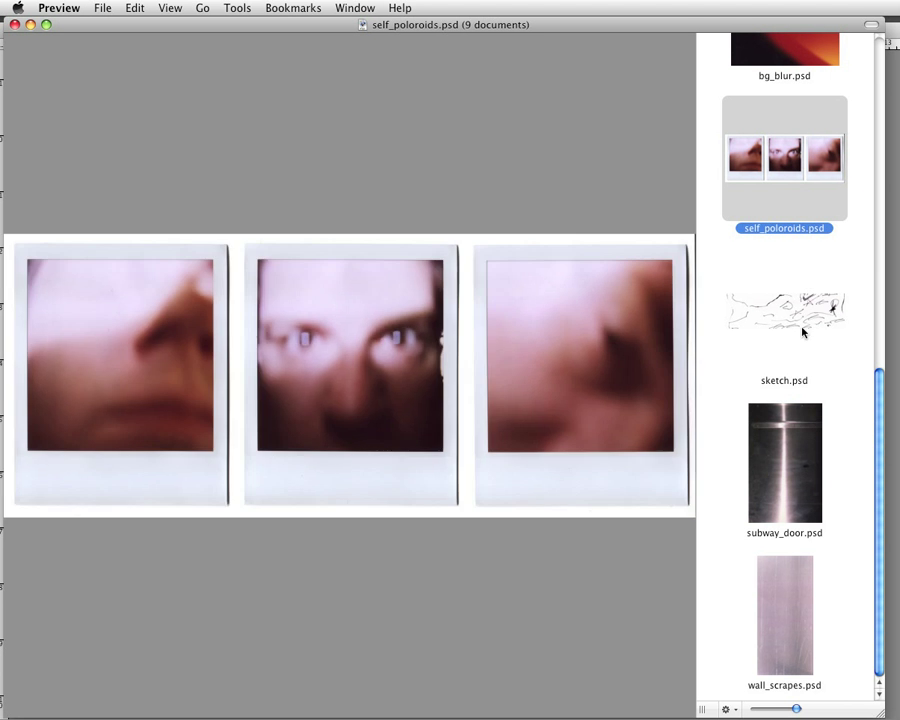
left_click(803, 333)
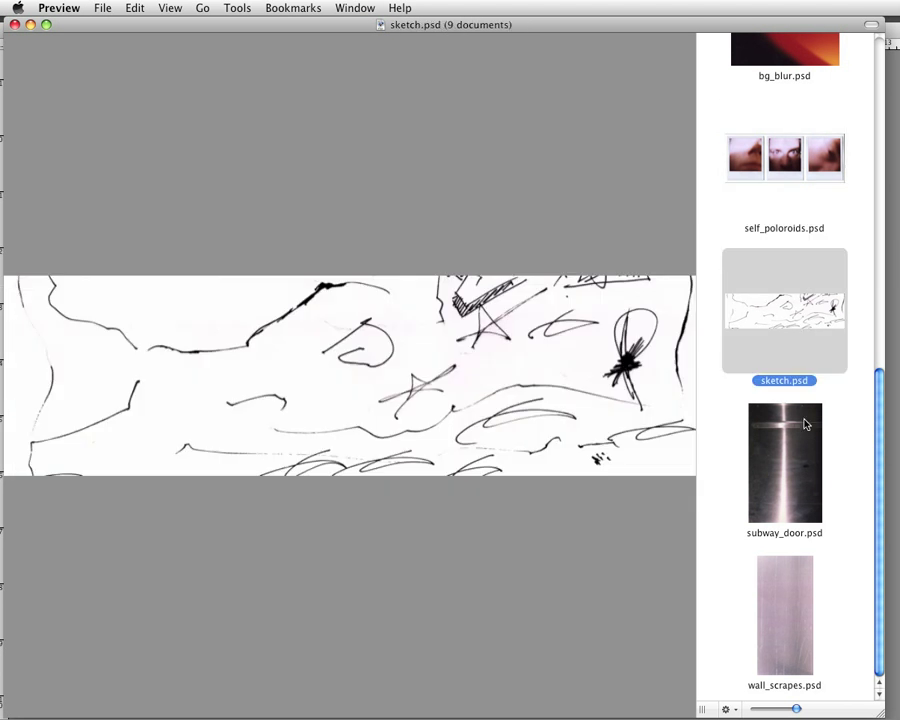
left_click(810, 496)
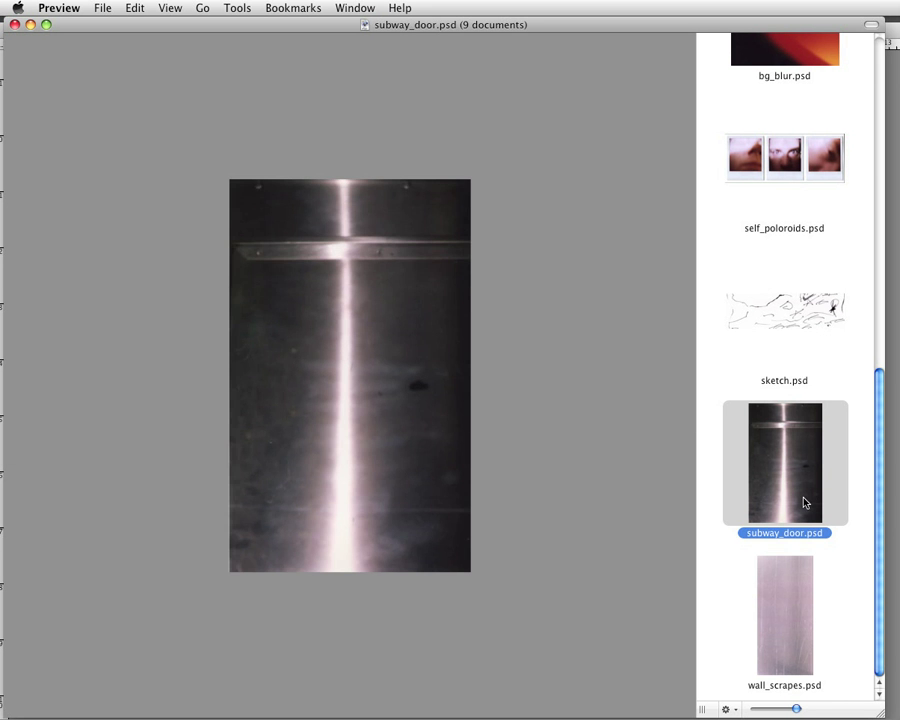
left_click(798, 590)
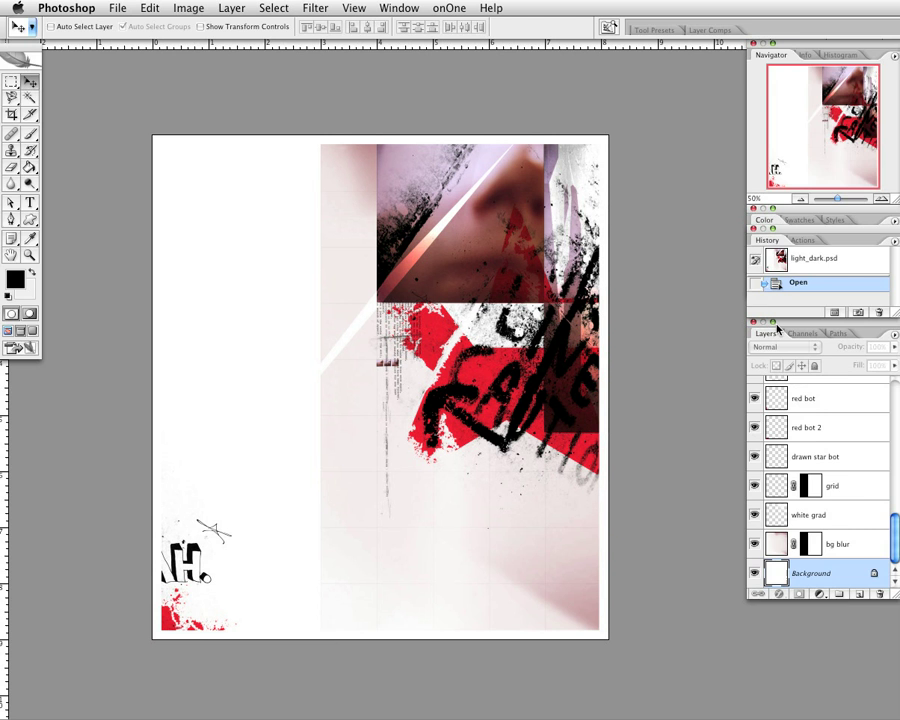
- Solo the subway door layer, then the air live caution layer, restoring all layers after each
scroll(789, 424, "up", 2)
scroll(780, 437, "up", 2)
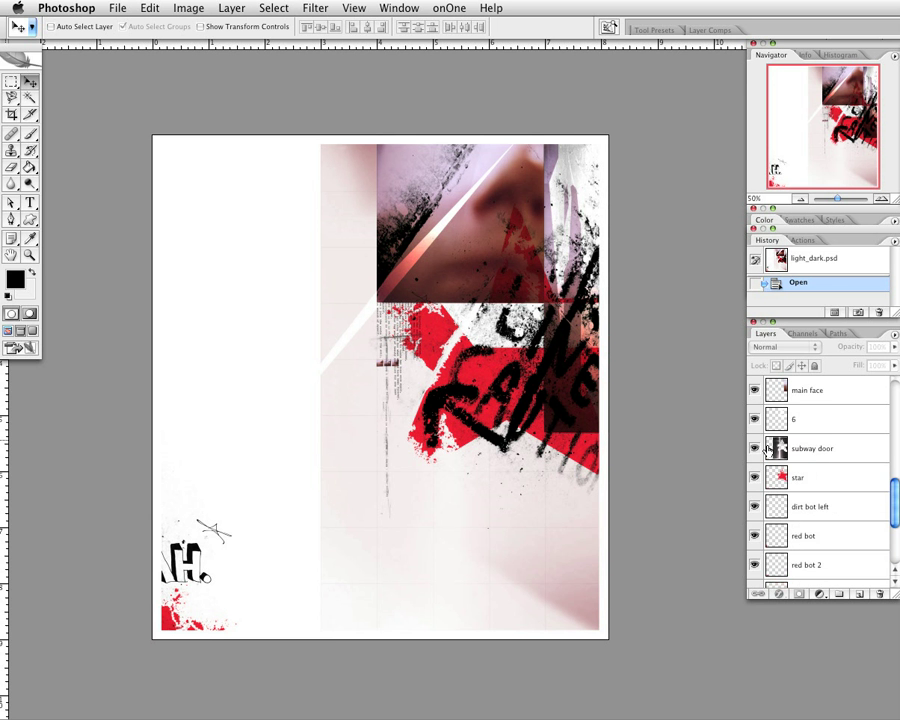
left_click(755, 449, "alt")
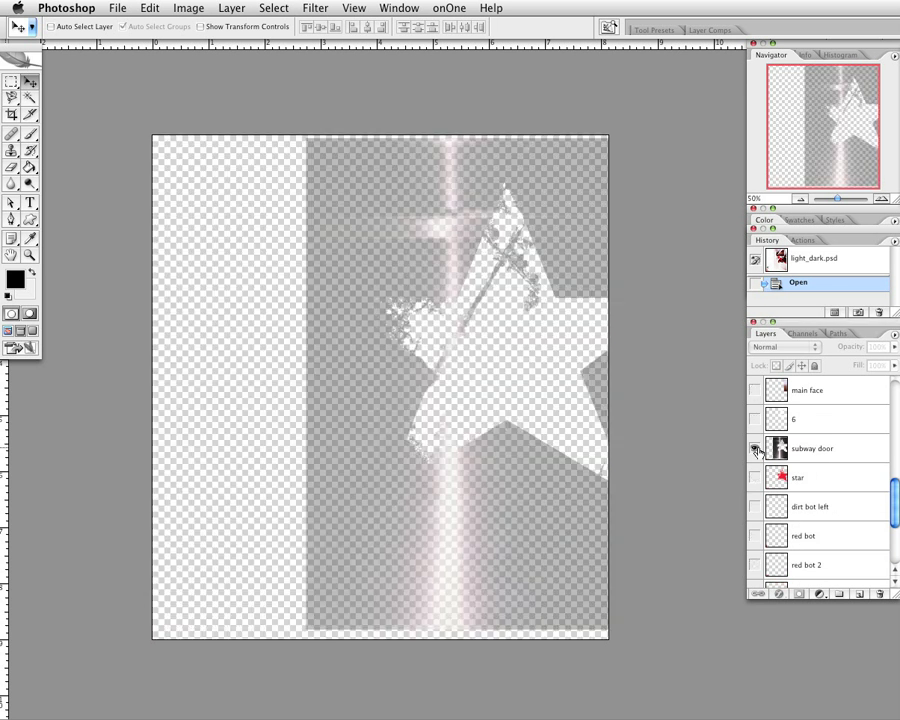
left_click(755, 449, "alt")
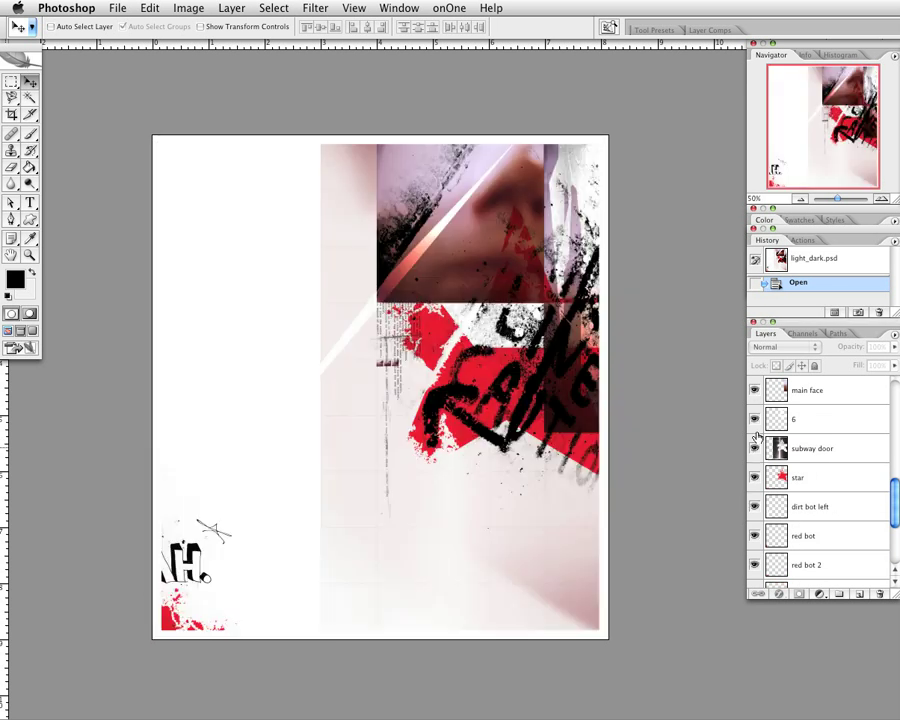
scroll(757, 432, "up", 3)
scroll(757, 428, "up", 5)
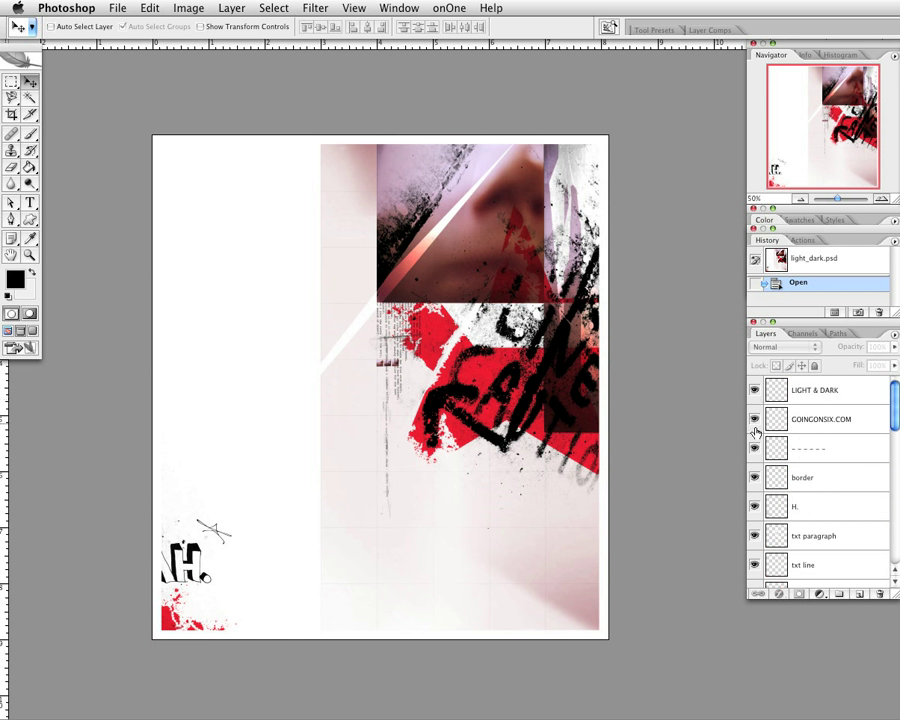
scroll(757, 440, "down", 3)
scroll(756, 450, "down", 2)
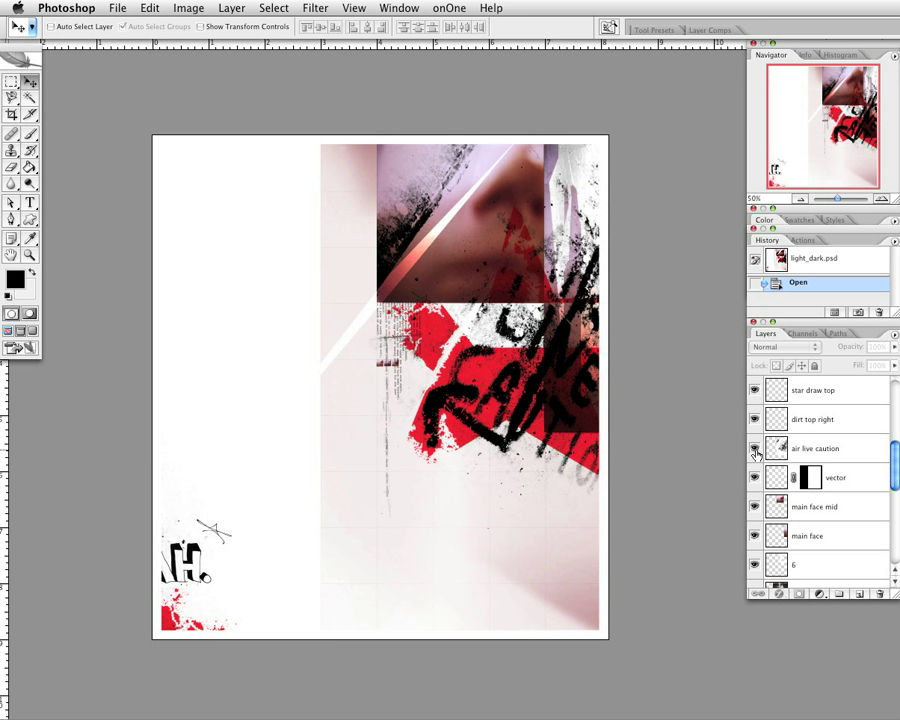
left_click(755, 450, "alt")
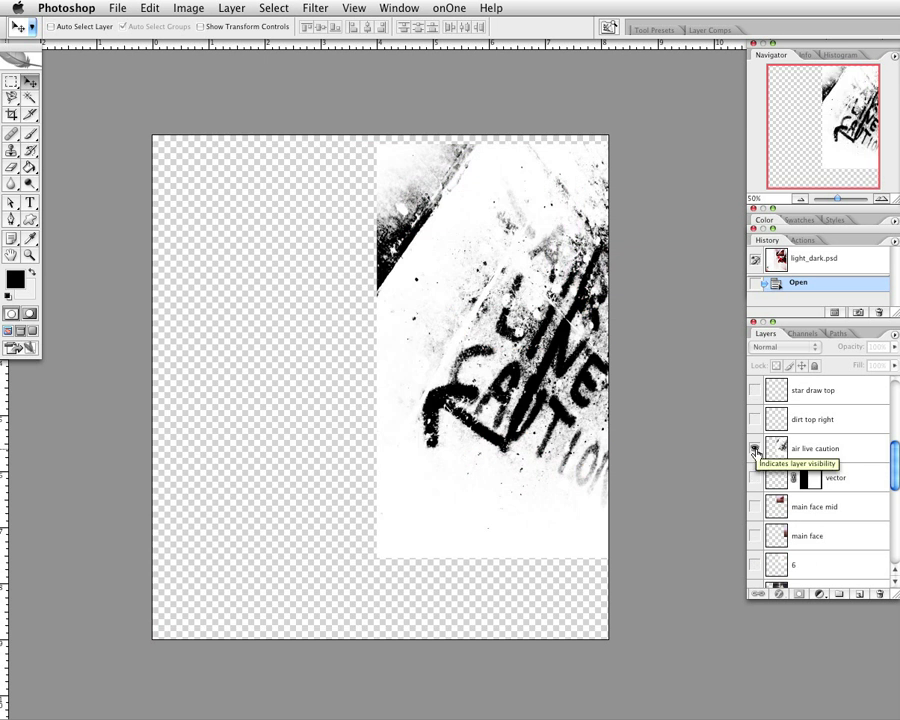
left_click(857, 452)
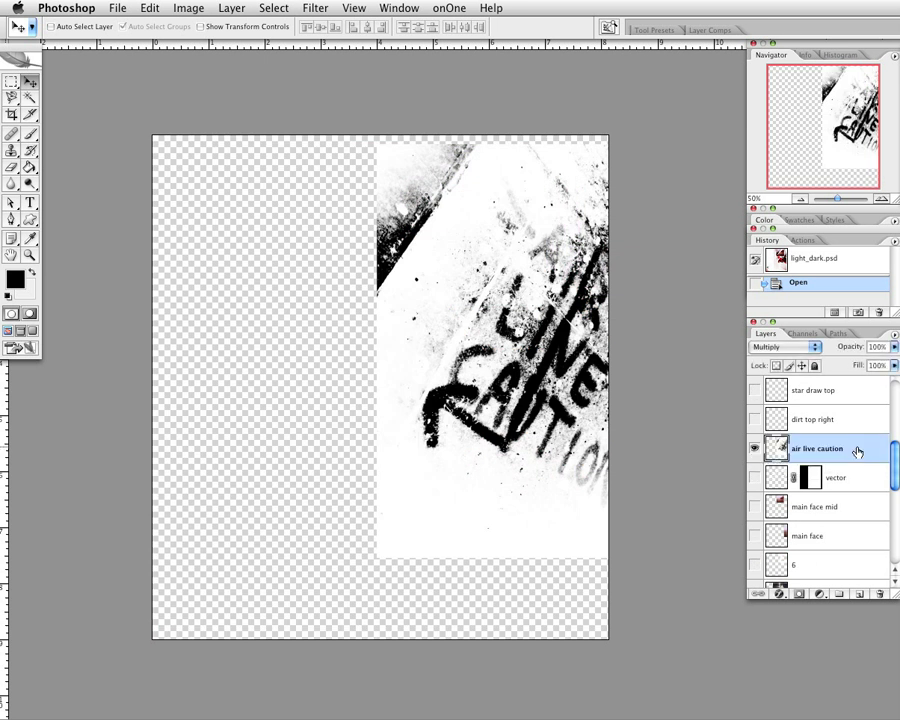
left_click(755, 448, "alt")
- Solo the main face mid, main face and layer 6 layers one at a time, restoring the composite
scroll(755, 479, "down", 1)
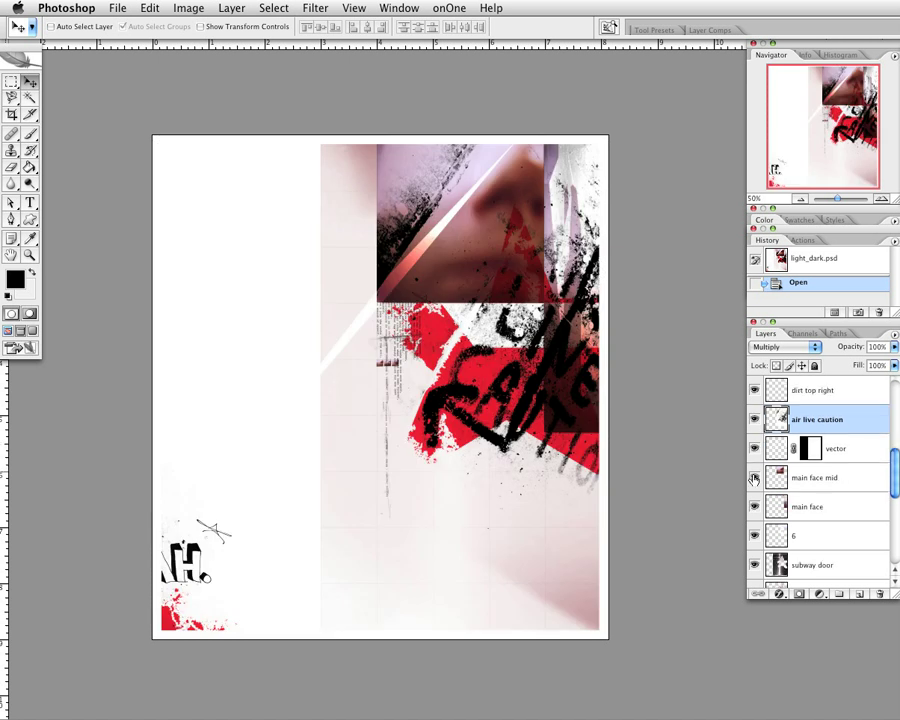
left_click(755, 479, "alt")
left_click(755, 479, "alt")
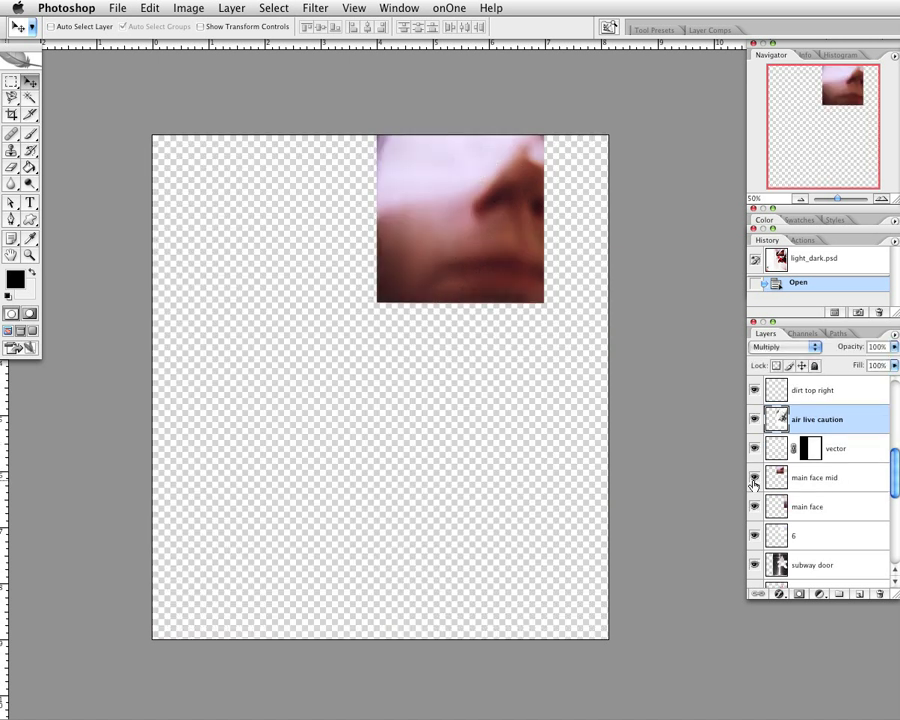
left_click(754, 507, "alt")
left_click(754, 508, "alt")
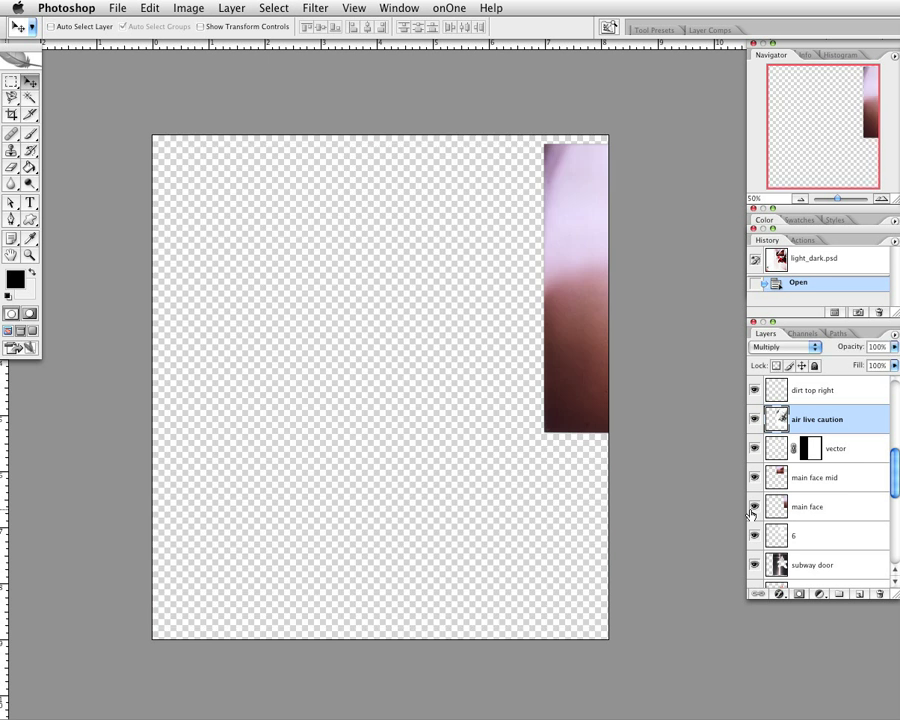
left_click(754, 537, "alt")
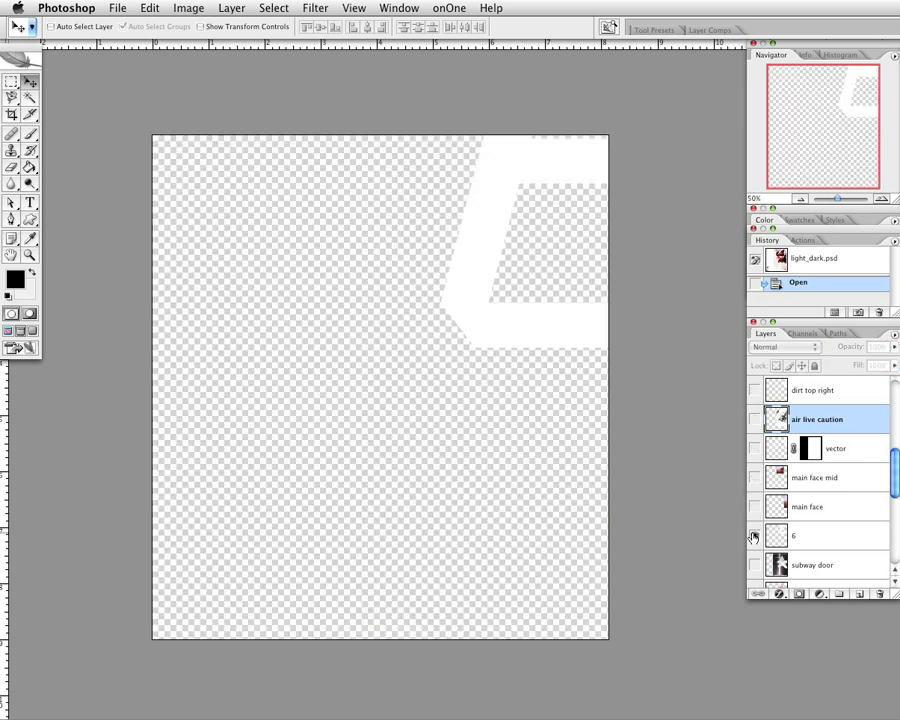
left_click(754, 537, "alt")
left_click(754, 537, "alt")
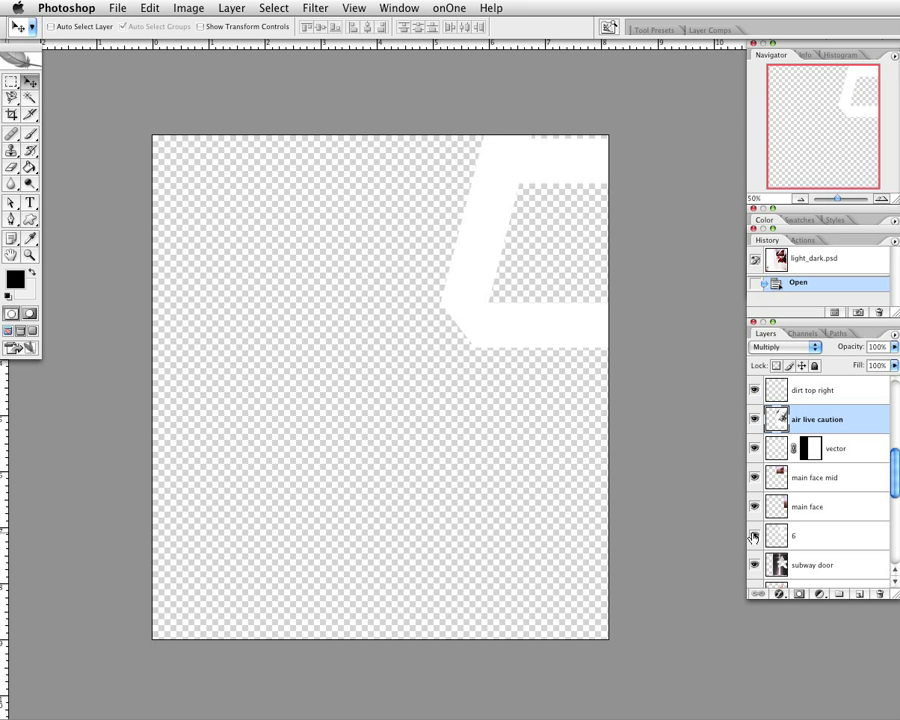
left_click(754, 537, "alt")
- Close light_dark.psd without saving, close corwig_cousins.psd, and pan 2_master.psd fully into view
scroll(754, 537, "down", 3)
scroll(755, 537, "down", 6)
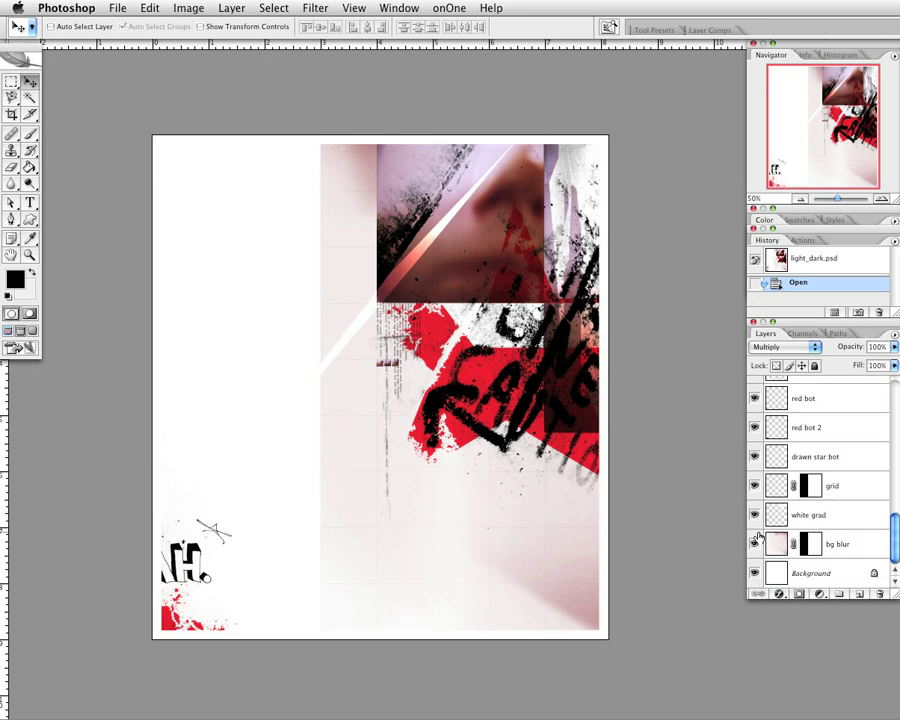
scroll(730, 520, "up", 1)
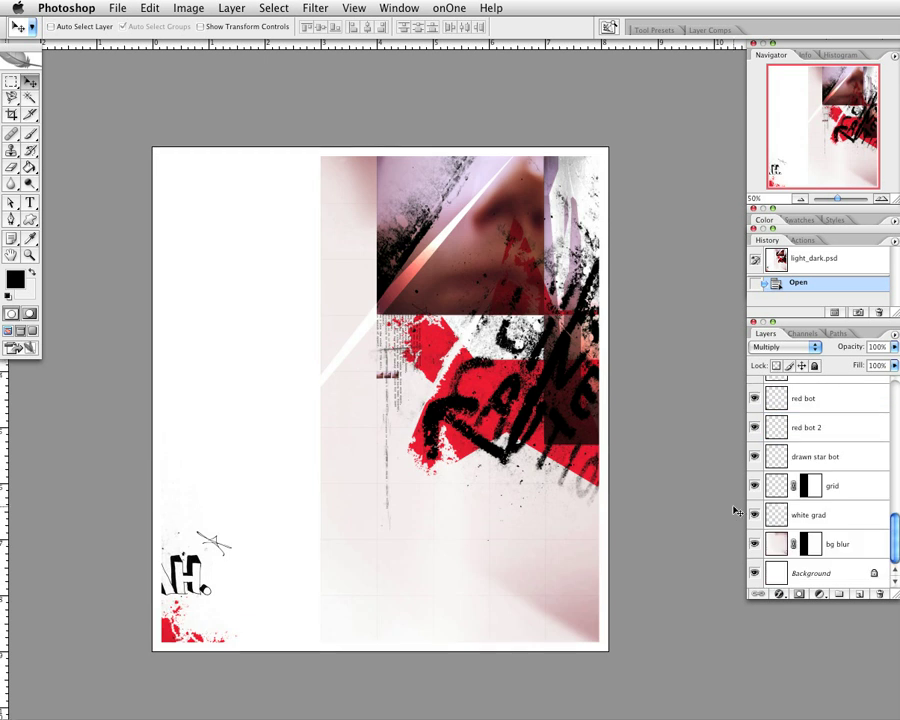
scroll(736, 511, "down", 1)
scroll(736, 511, "down", 1)
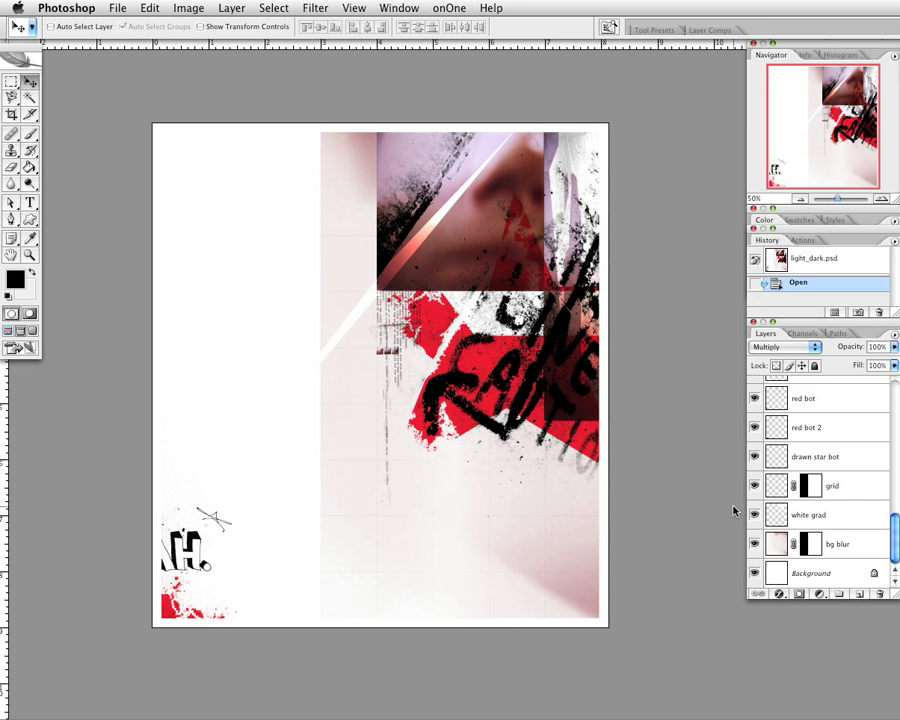
key("super+w")
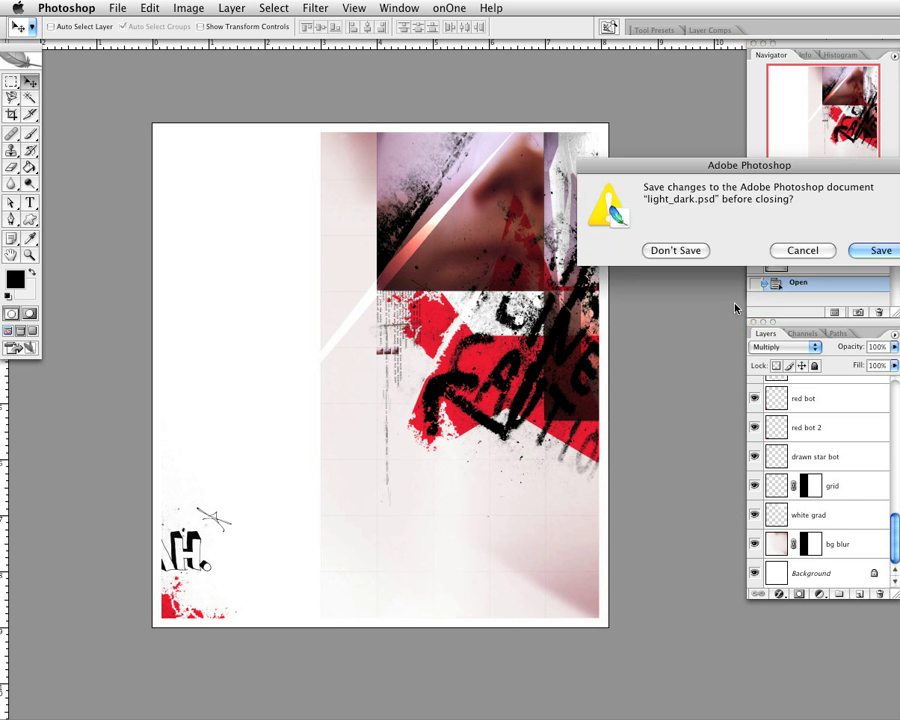
left_click(700, 251)
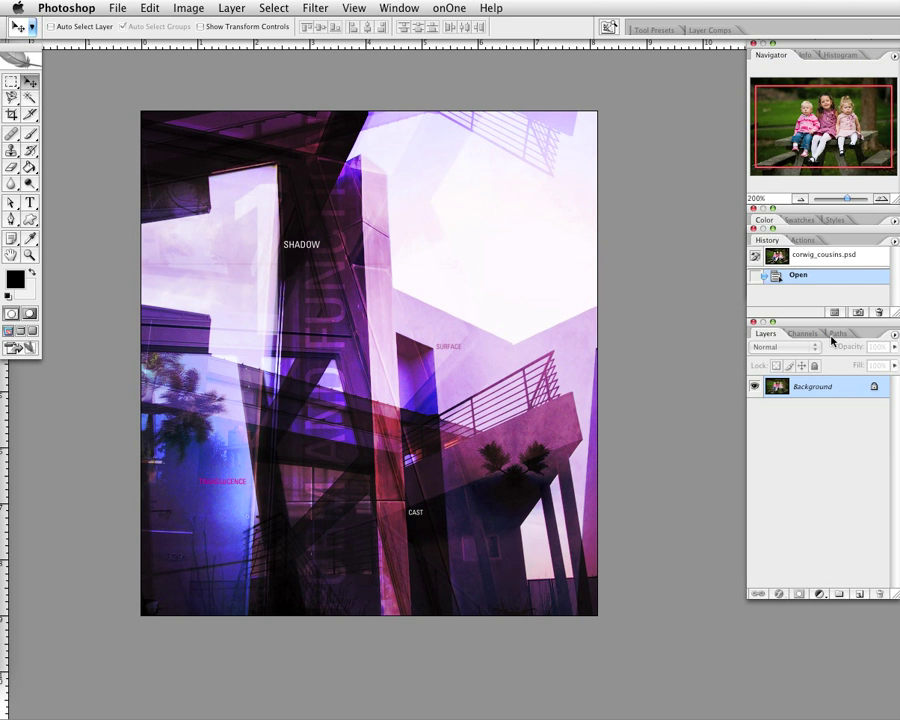
key("super+w")
left_click_drag(703, 305, 349, 182)
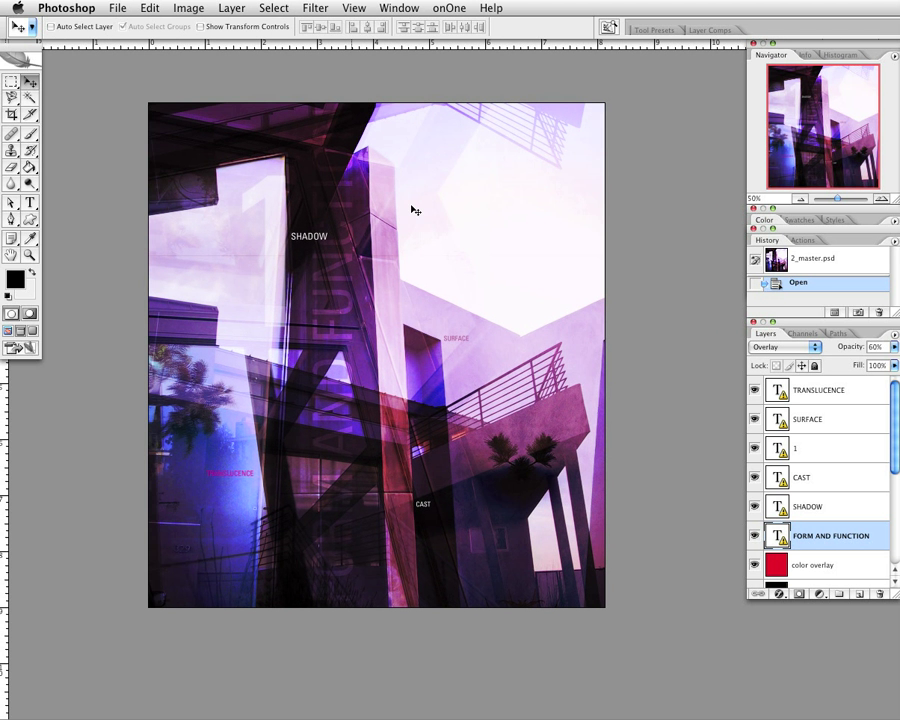
scroll(856, 430, "down", 1)
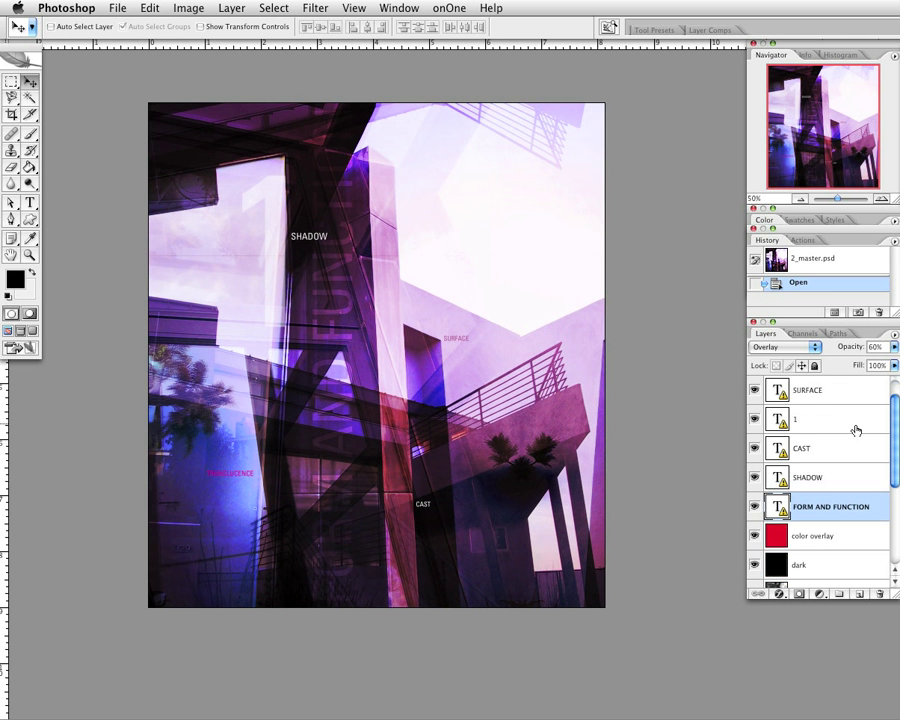
scroll(856, 430, "down", 6)
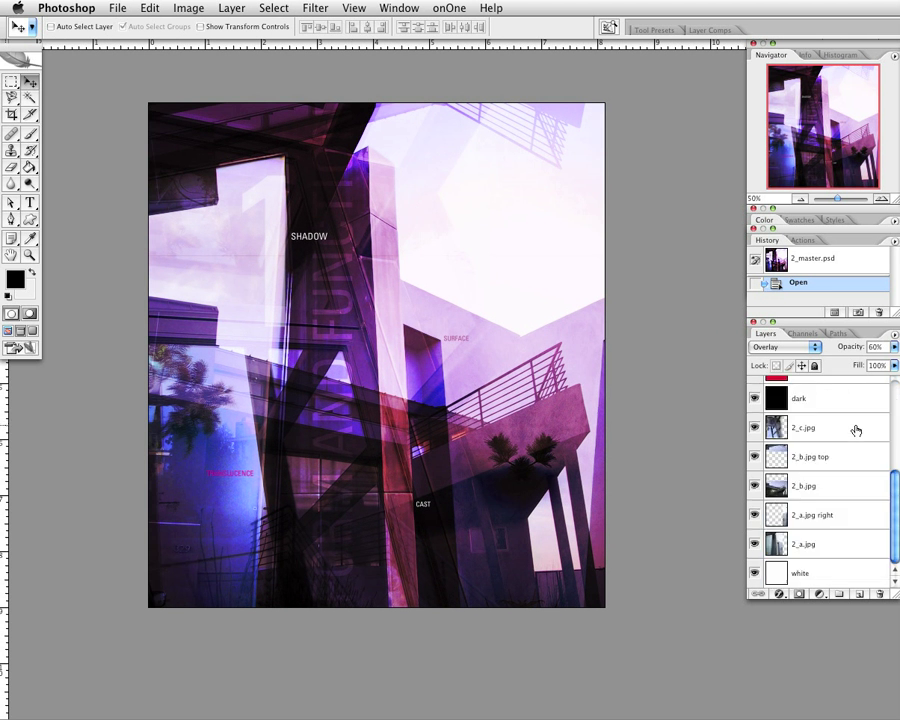
left_click(754, 544)
left_click(754, 544, "alt")
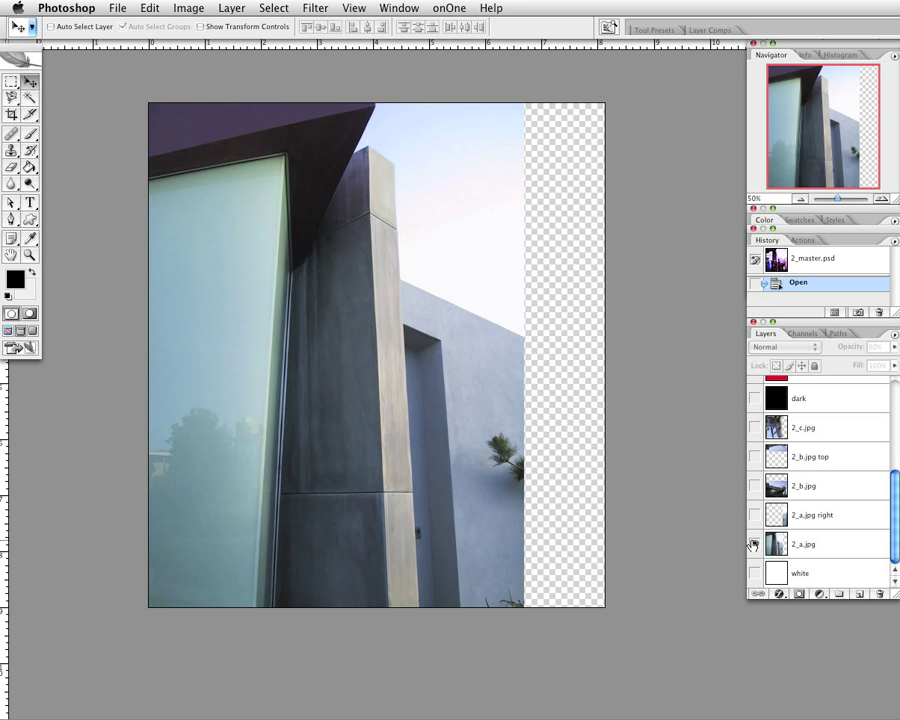
left_click(754, 544, "alt")
left_click(754, 515, "alt")
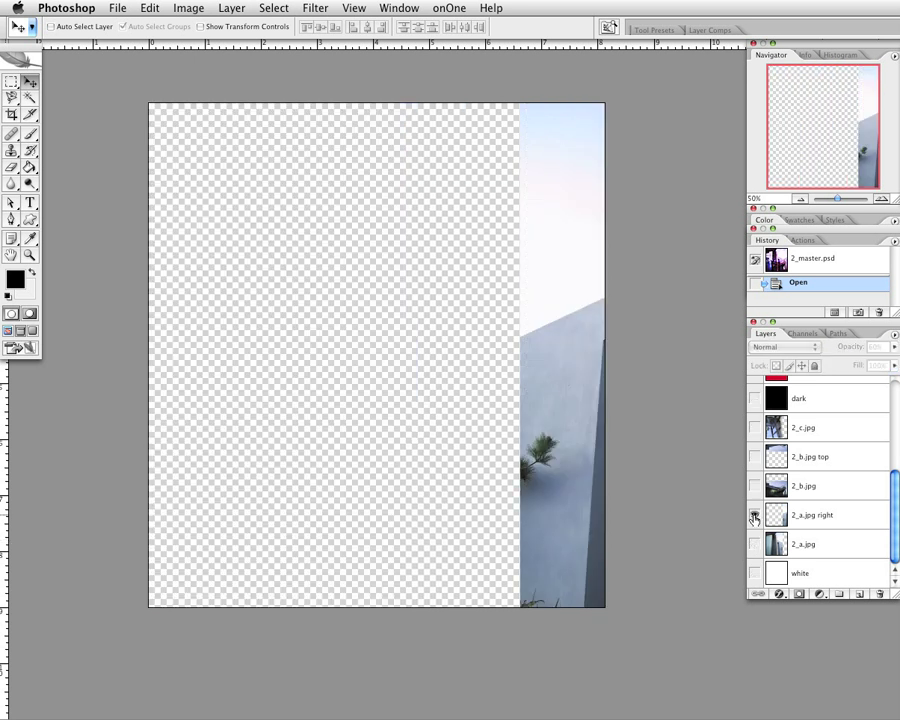
left_click(754, 515, "alt")
left_click(755, 487, "alt")
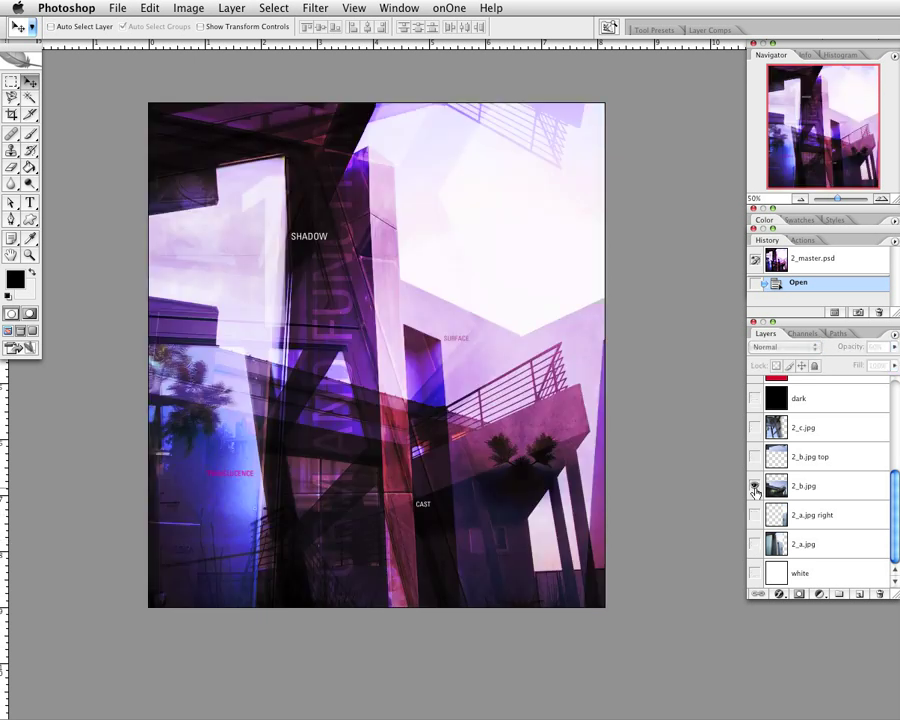
left_click(755, 487, "alt")
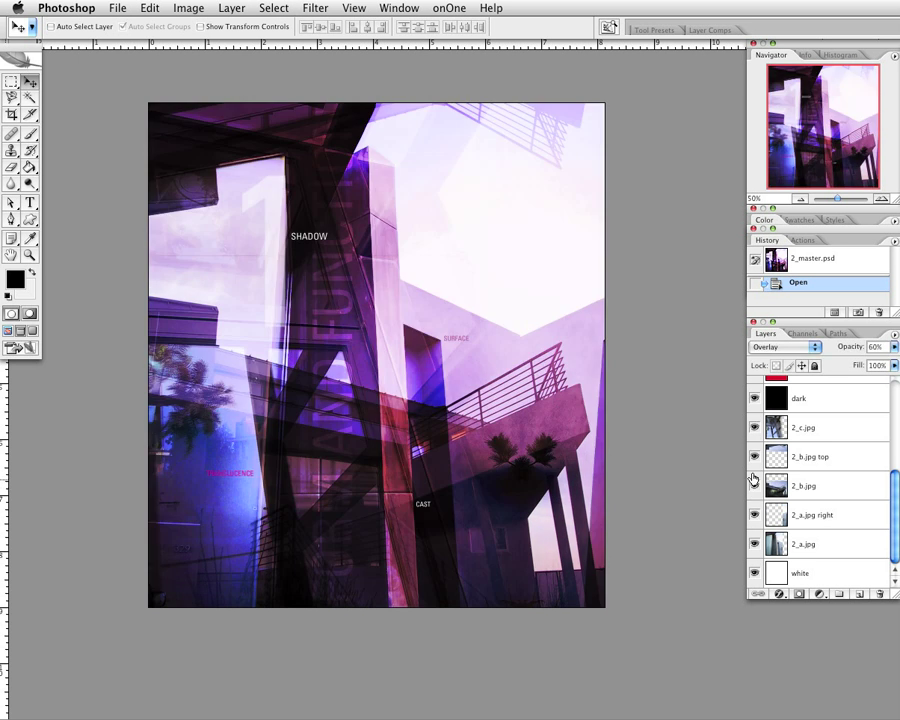
left_click(755, 459, "alt")
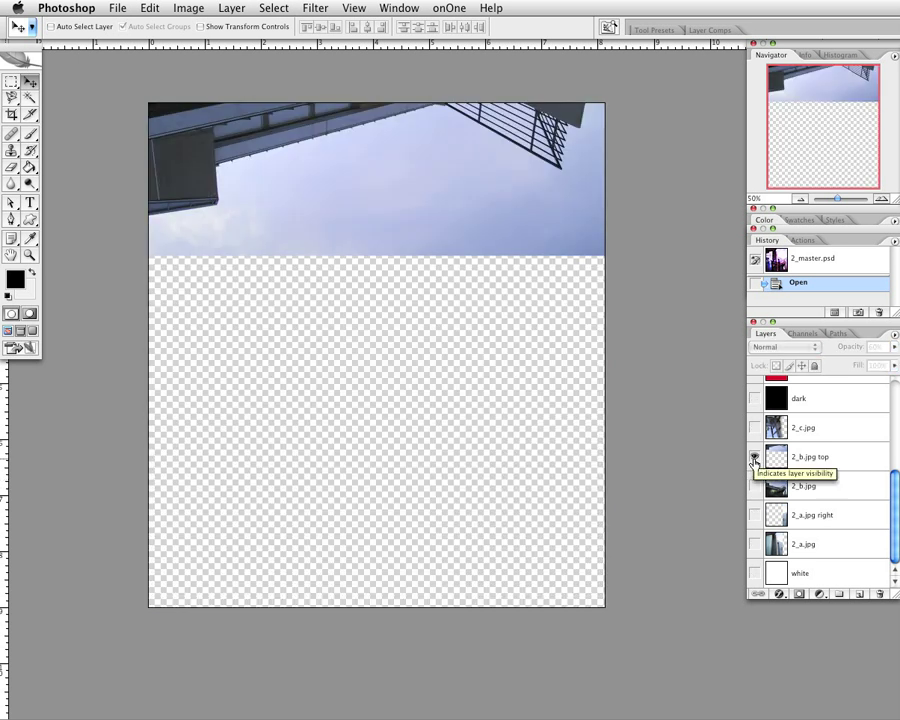
left_click(754, 459, "alt")
left_click(755, 428, "alt")
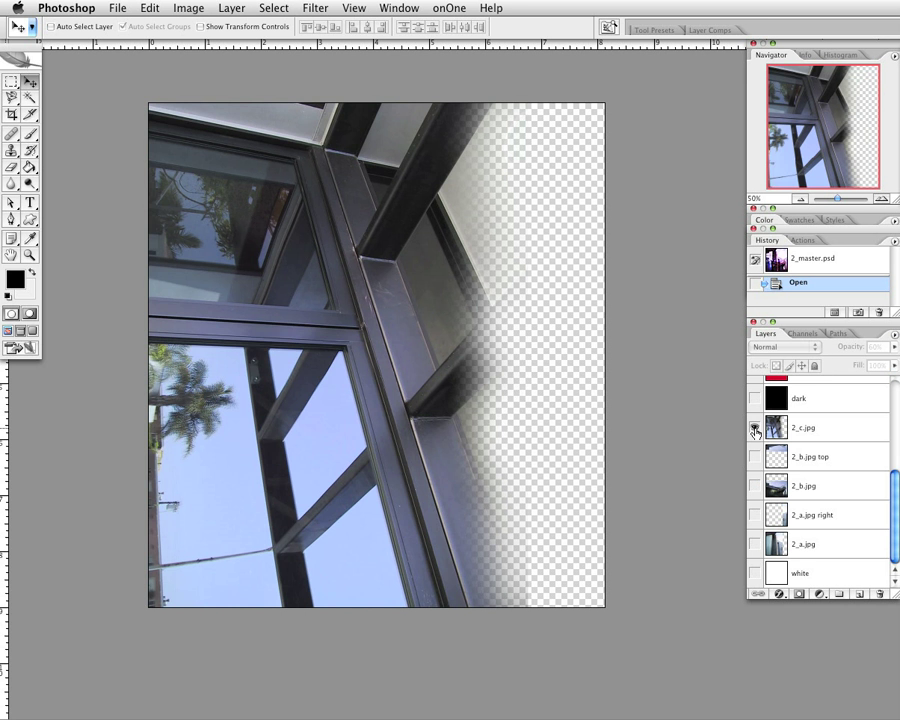
left_click(755, 429, "alt")
left_click(755, 428, "alt")
left_click(754, 427, "alt")
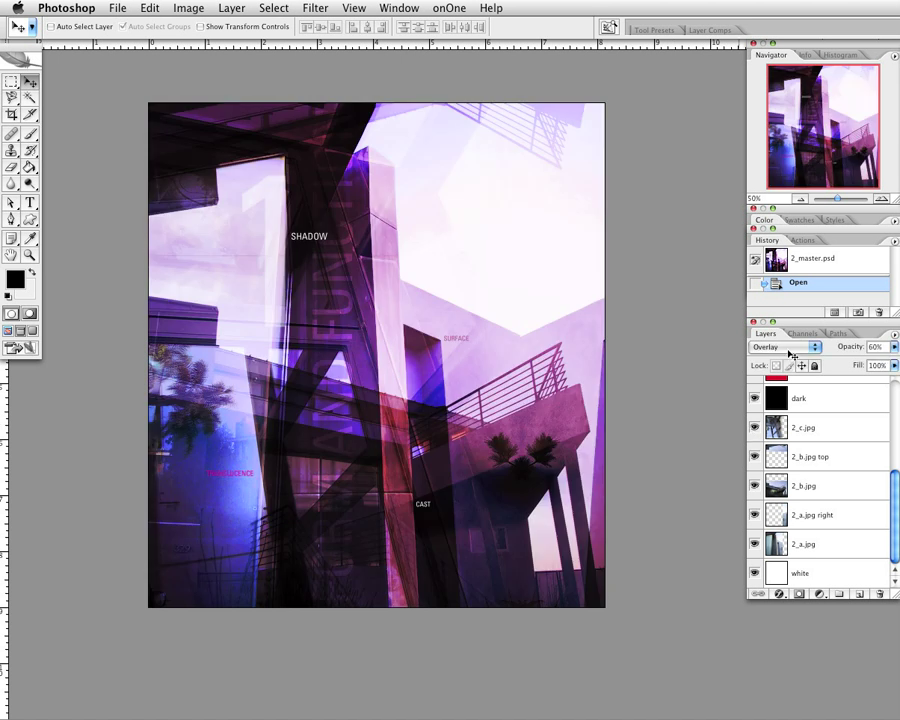
left_click(790, 352)
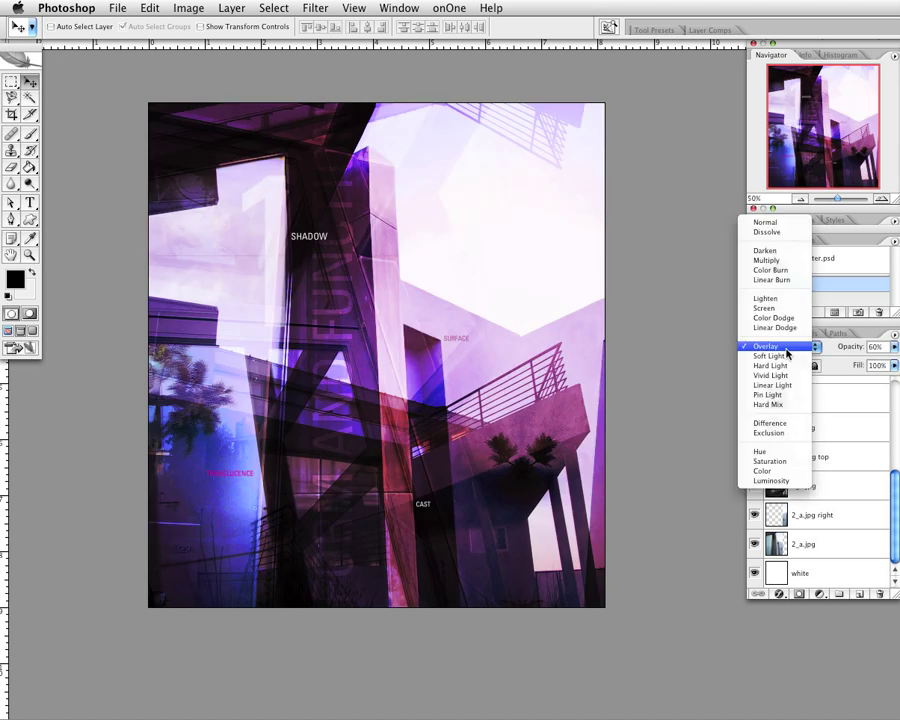
left_click(840, 385)
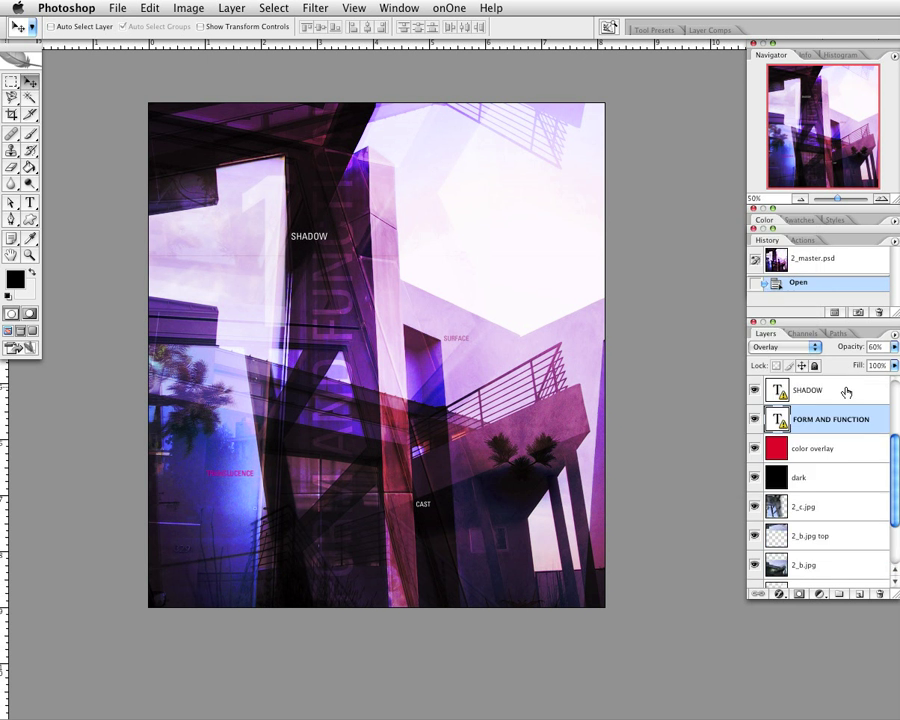
scroll(846, 392, "up", 3)
scroll(846, 392, "down", 3)
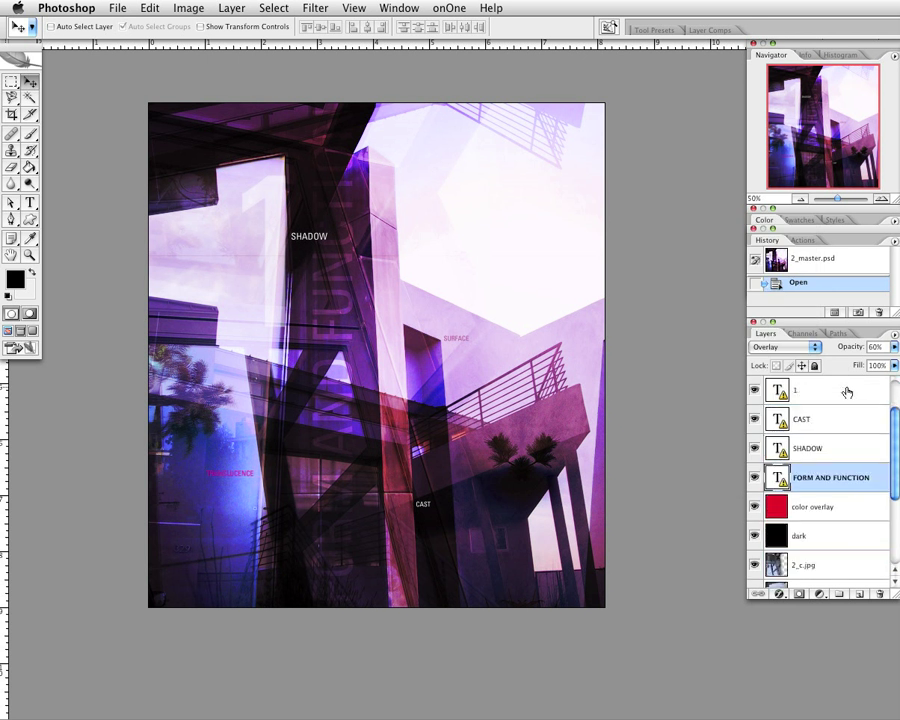